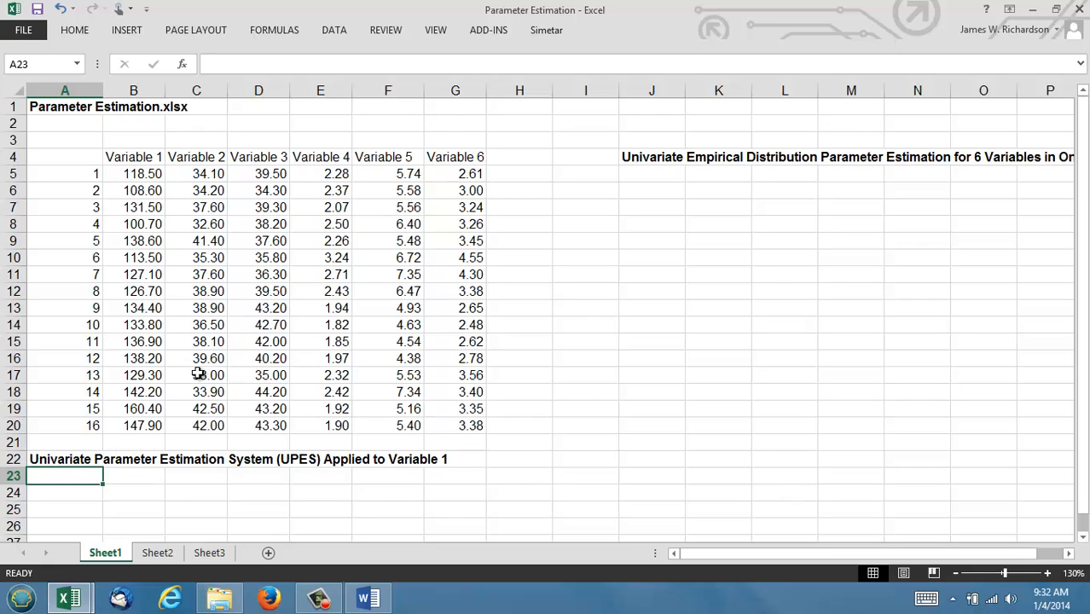
Step: Run Simetar's univariate parameter estimation on B4:B20, treating the first cell as a label, with MLEs and a common random generator, output at A23
click(546, 35)
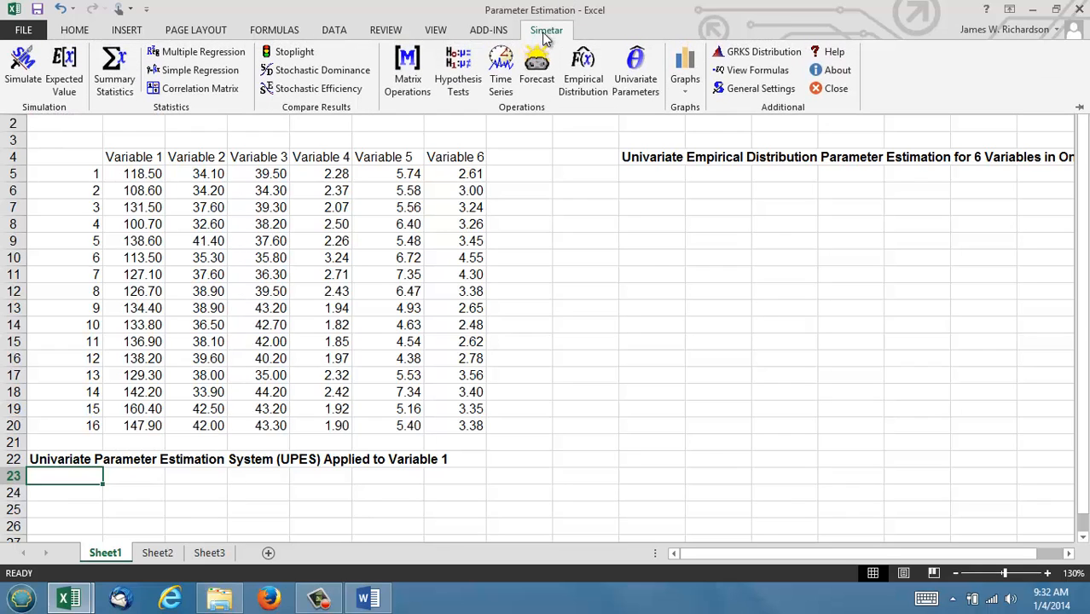
click(635, 64)
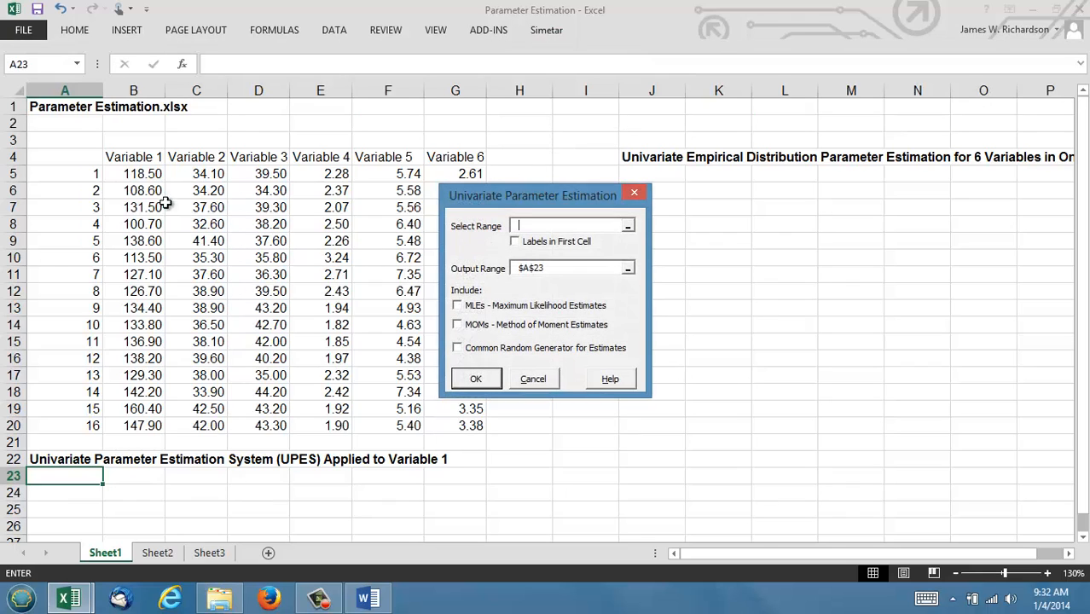
drag(128, 159, 122, 422)
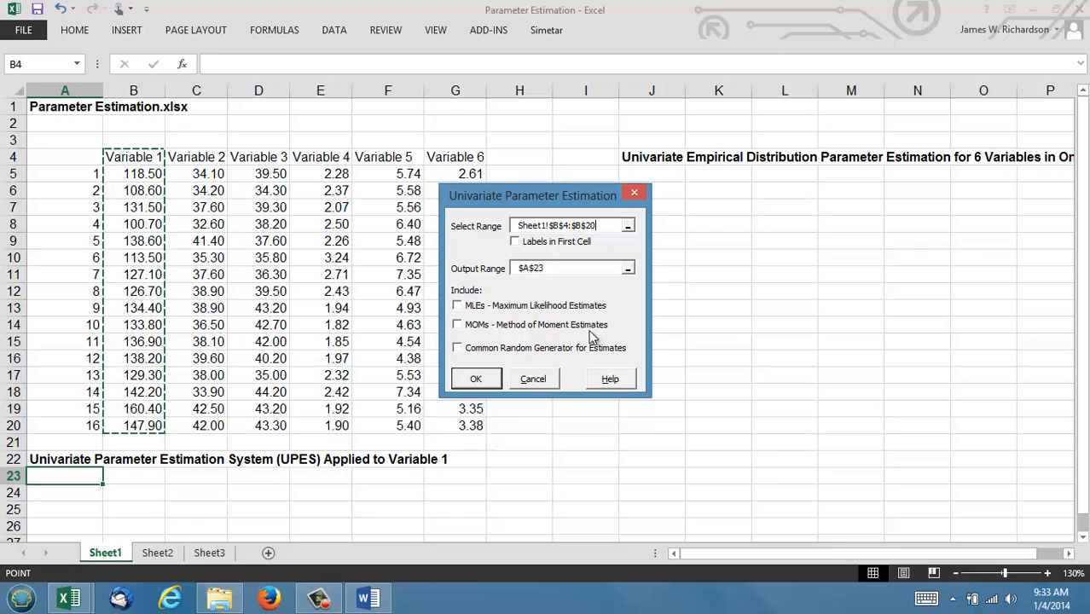
click(458, 307)
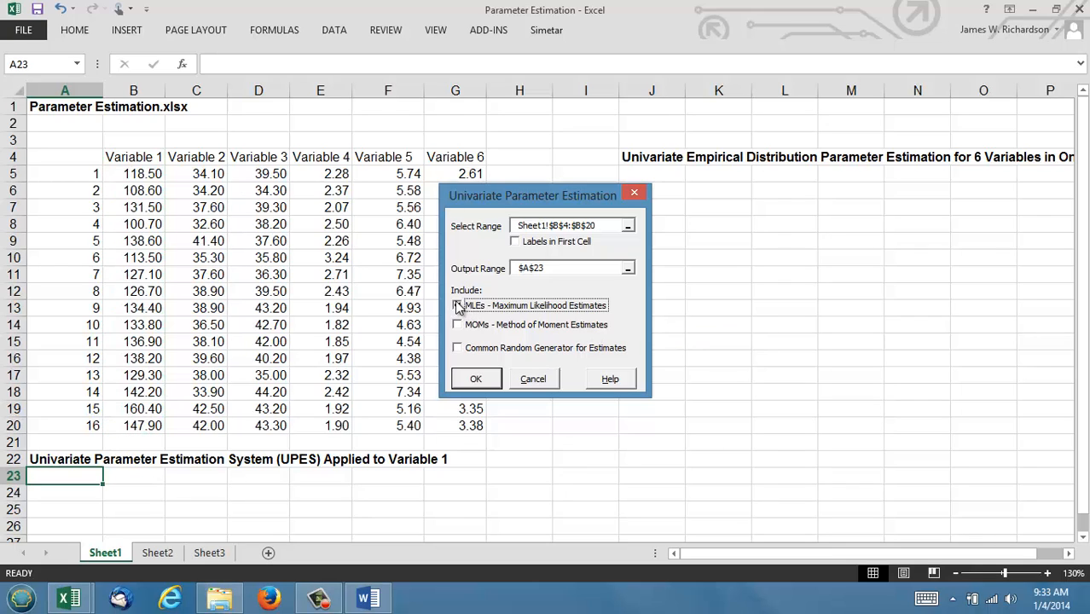
click(458, 306)
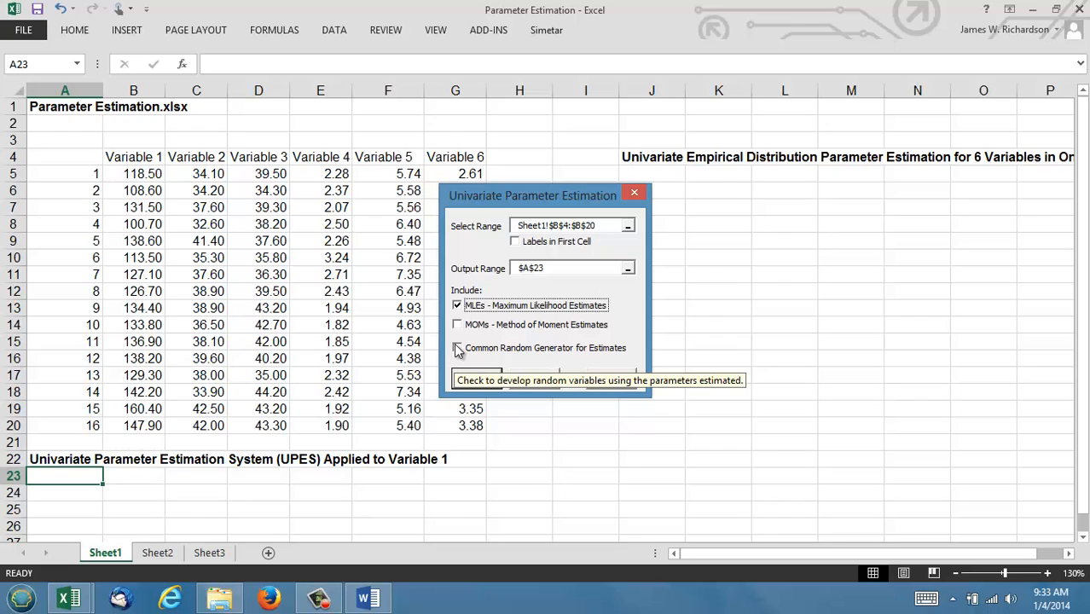
click(458, 349)
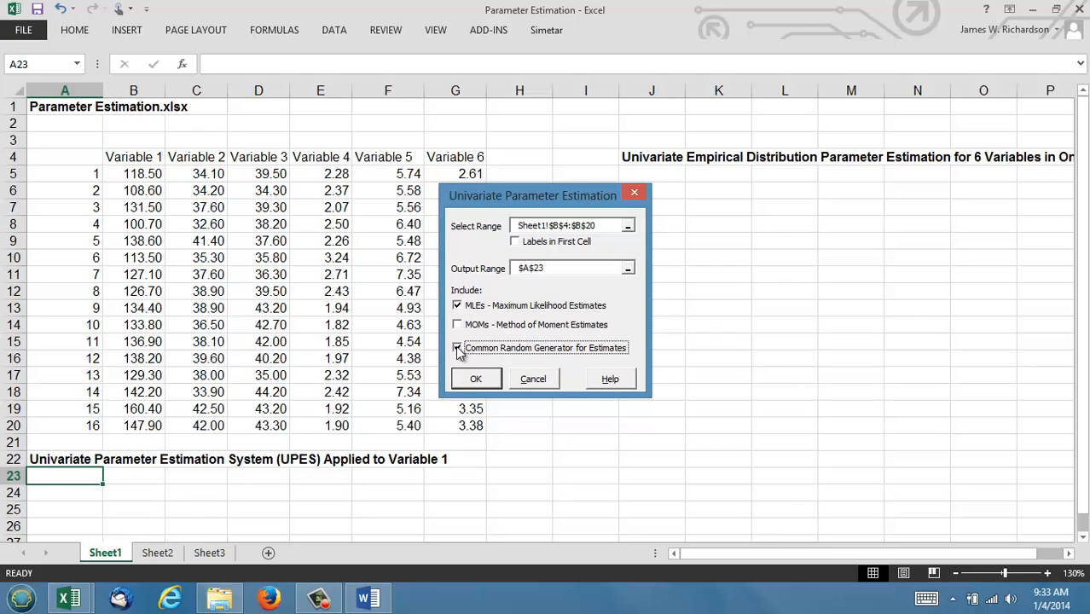
click(475, 384)
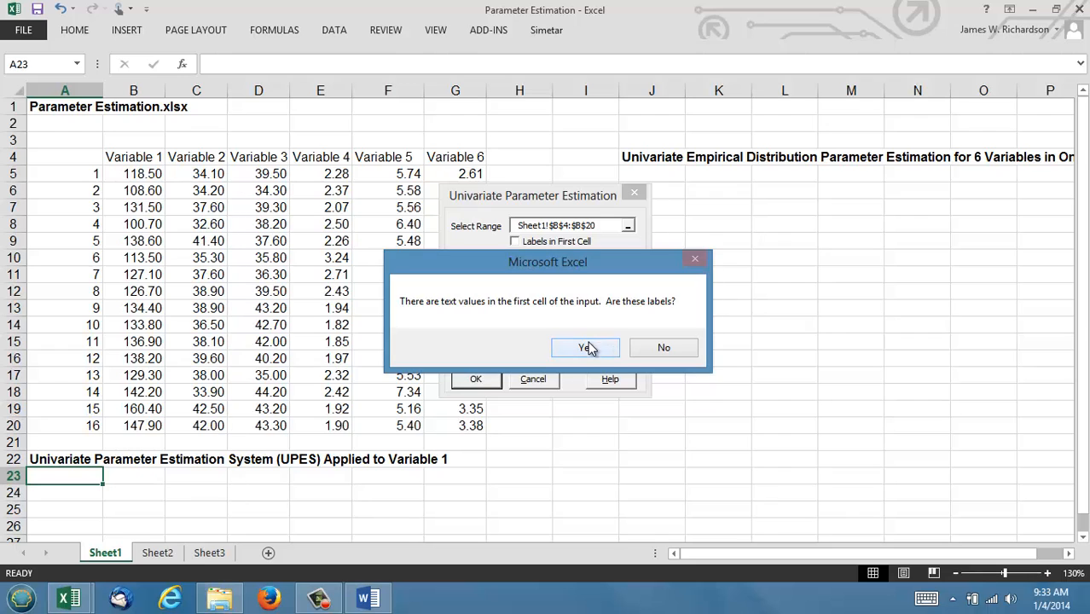
click(589, 345)
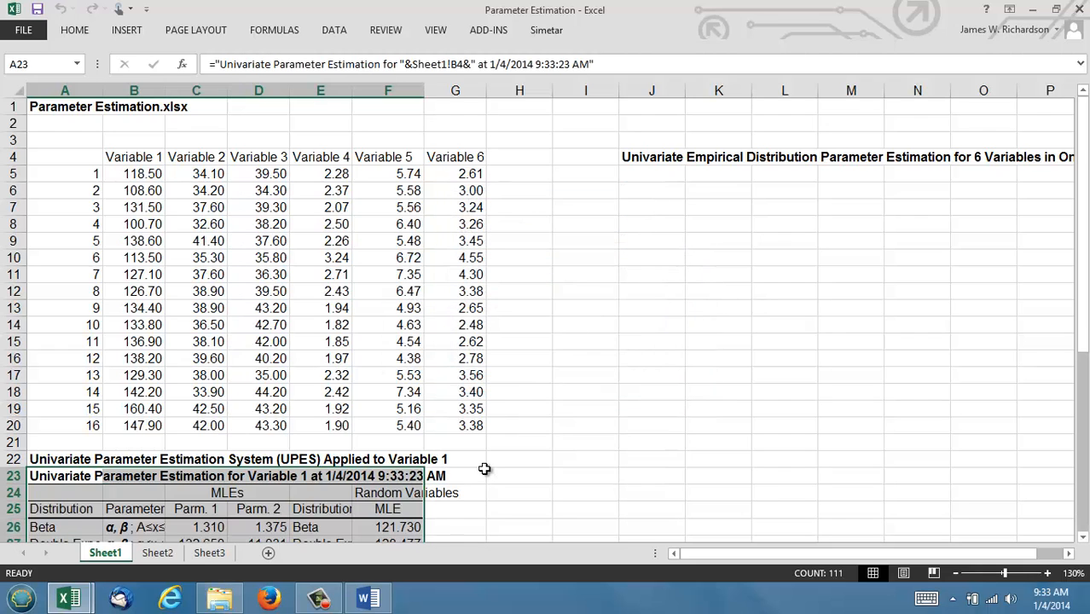
Step: Widen columns A through E equally so the distribution names in the estimation table fit
key(Down)
key(Down)
key(Down)
key(Down)
key(Down)
key(Down)
key(Down)
key(Down)
key(Down)
key(Down)
key(Down)
key(Down)
key(Down)
key(Down)
key(Down)
key(Down)
key(Down)
key(Down)
key(Down)
key(Down)
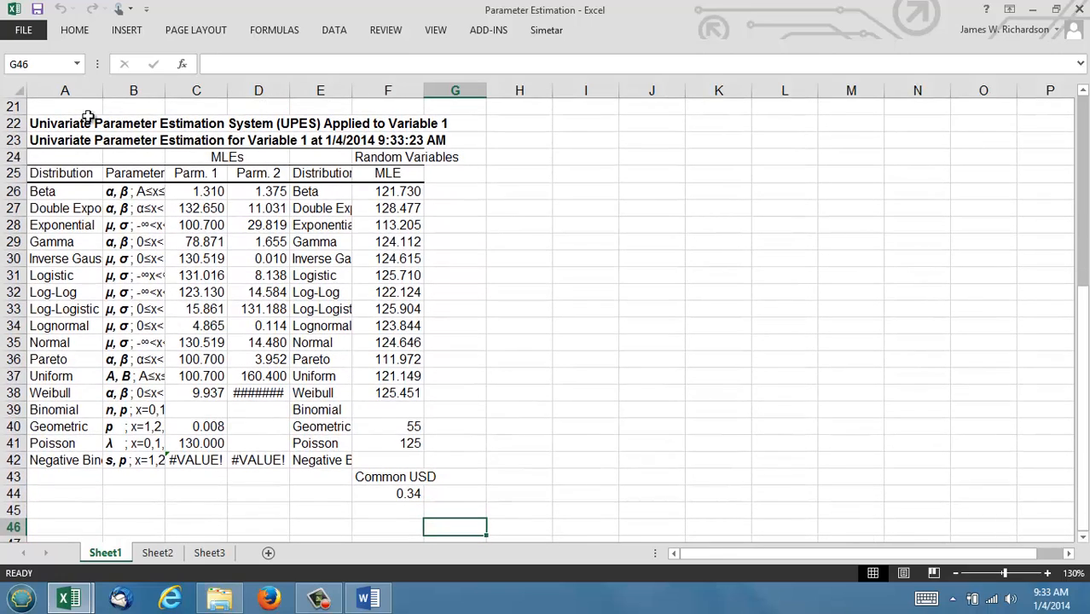
drag(86, 90, 320, 90)
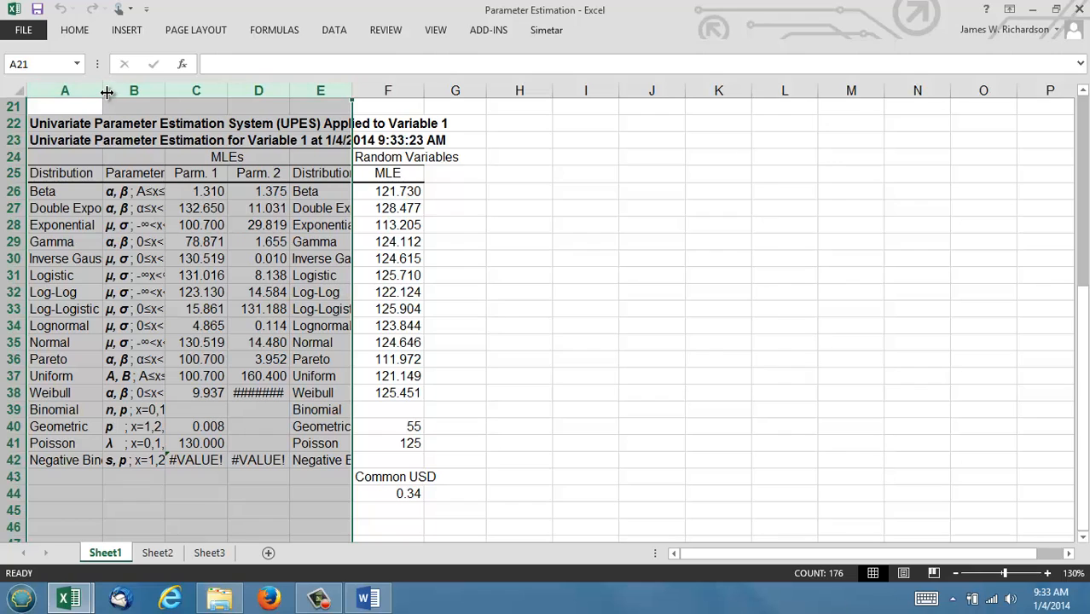
drag(102, 91, 152, 91)
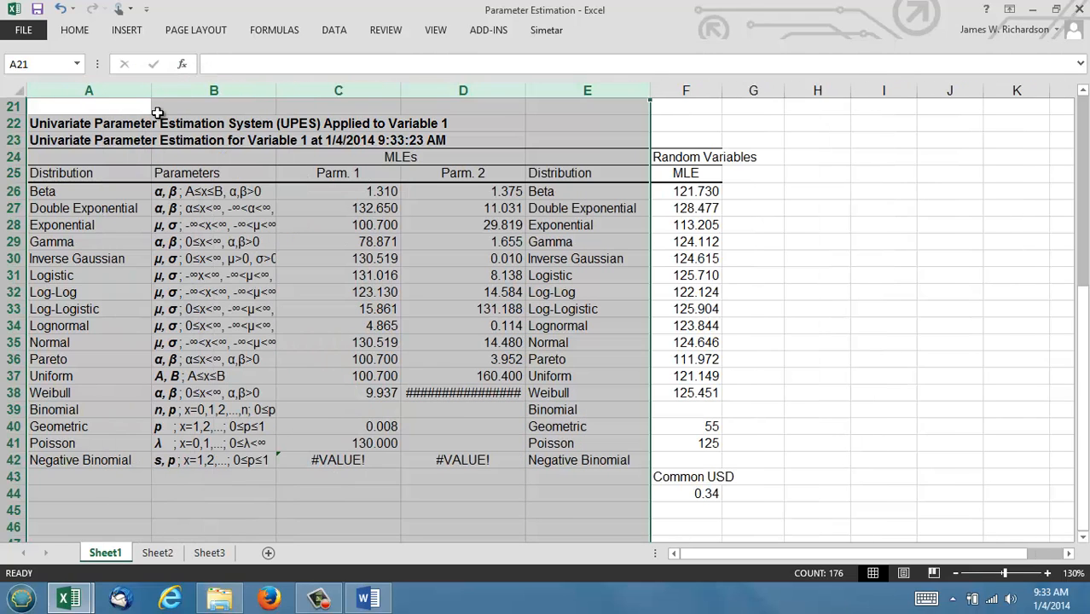
Step: Examine the distribution list and the random-variable formulas for the Negative Binomial, Beta and Double Exponential rows
click(66, 195)
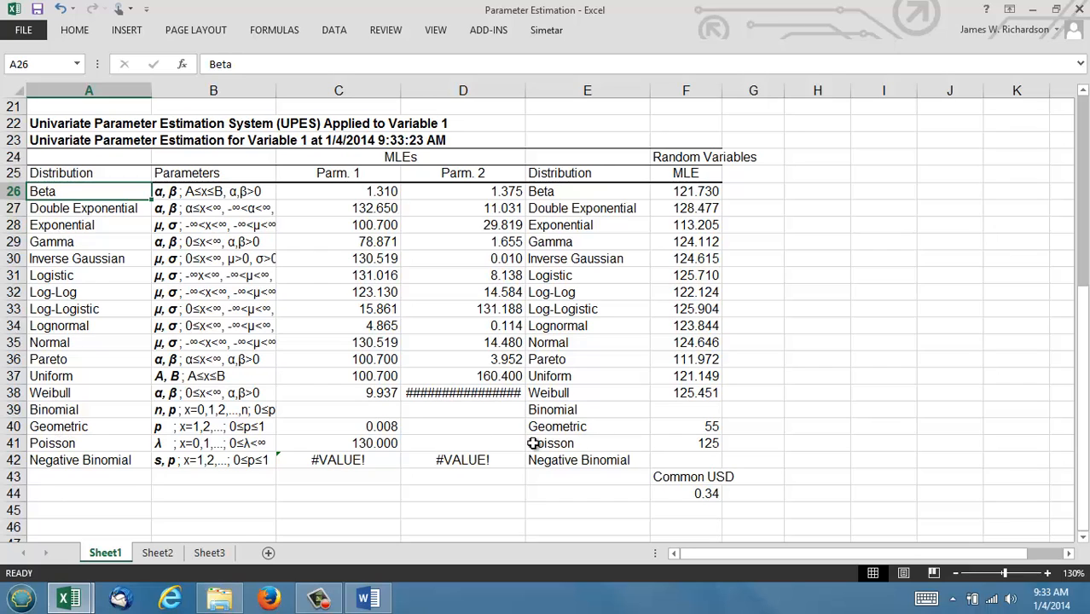
click(577, 461)
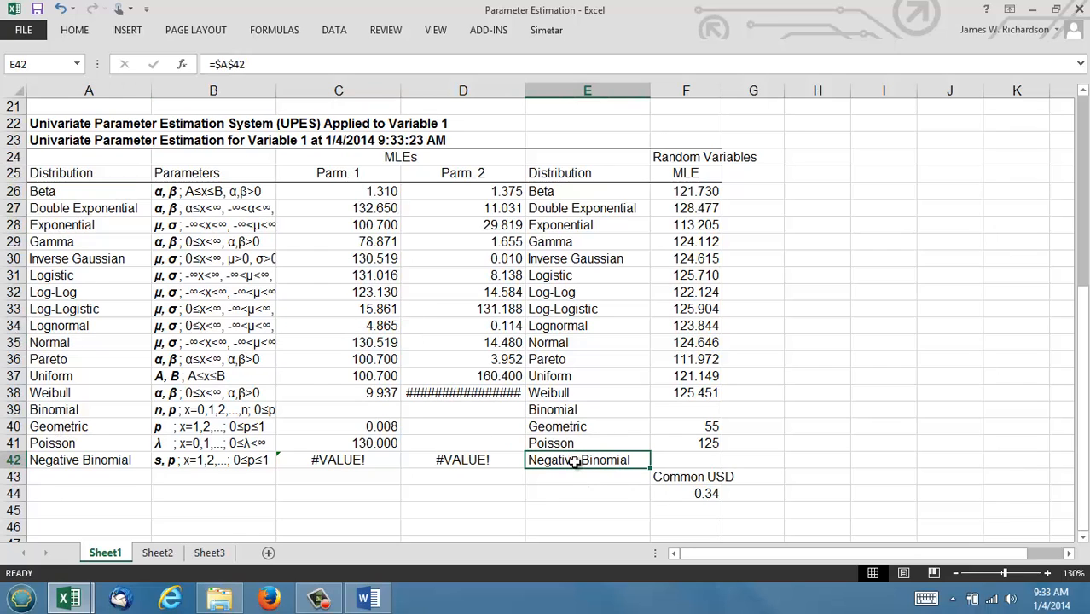
key(Right)
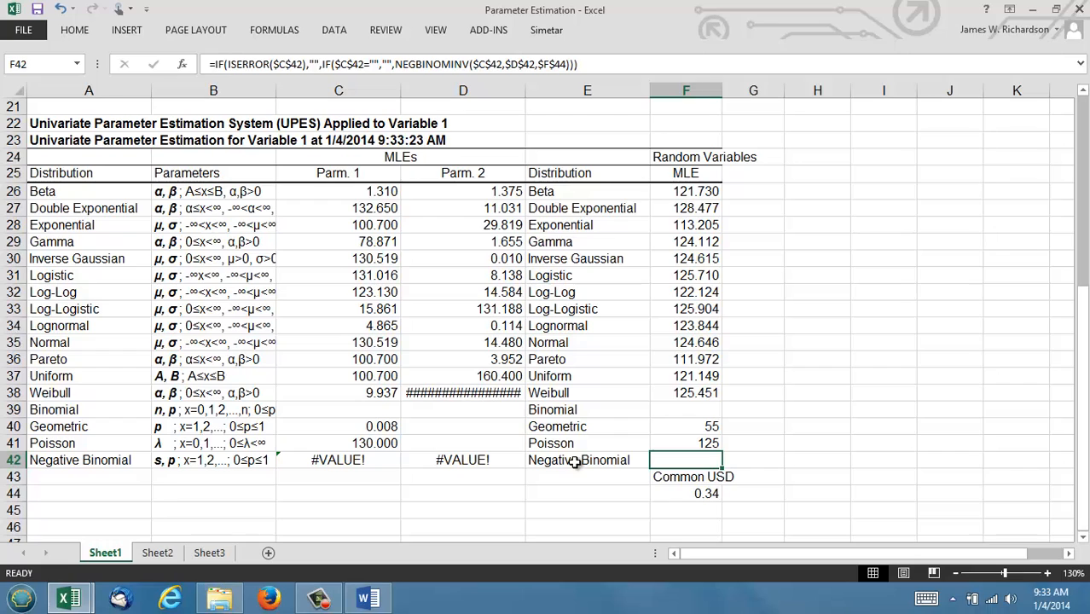
click(692, 192)
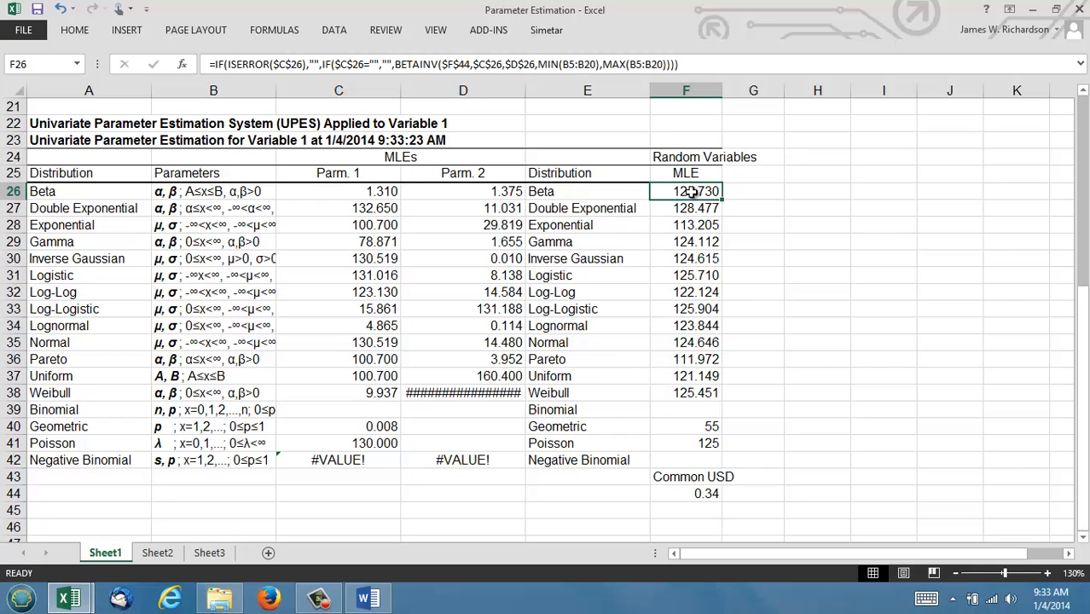
double_click(692, 192)
key(Escape)
key(Up)
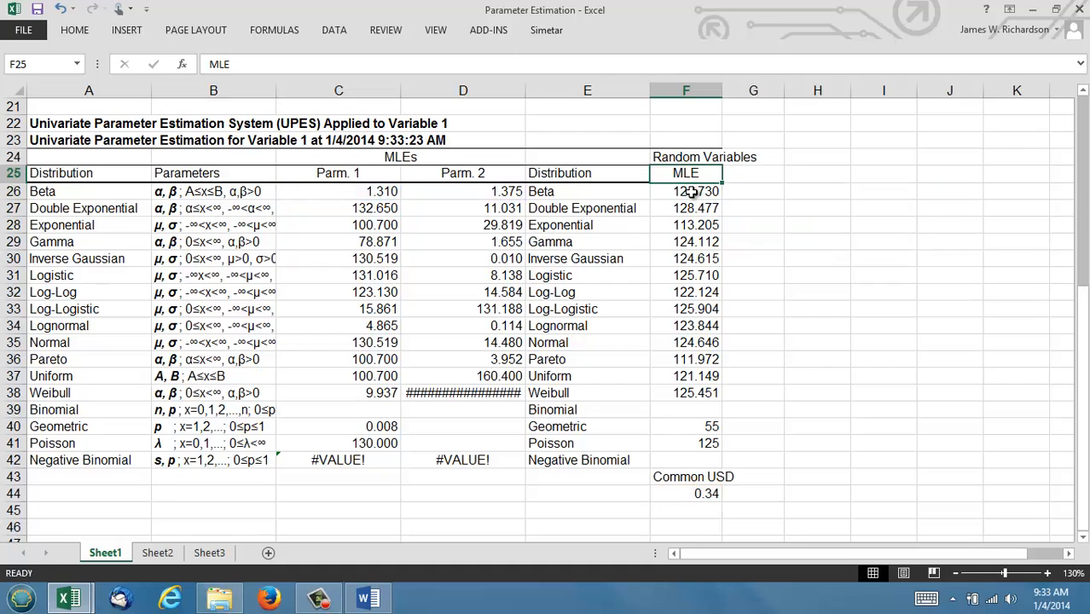
key(Down)
key(Down)
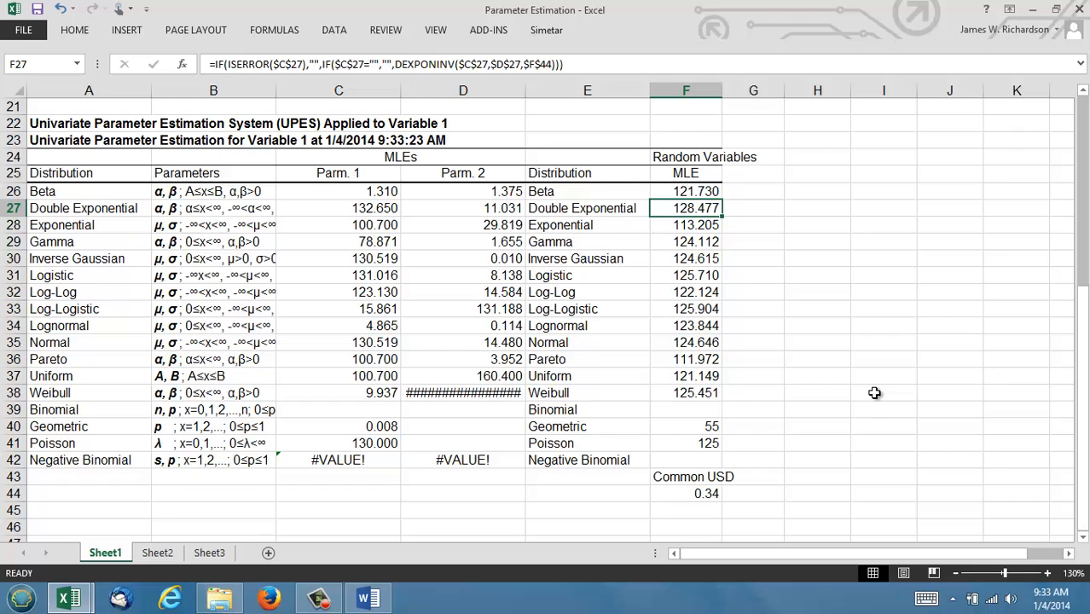
Step: Recalculate the worksheet repeatedly to draw new values for the MLE random variables
key(F9)
key(F9)
key(F9)
key(F9)
key(F9)
key(F9)
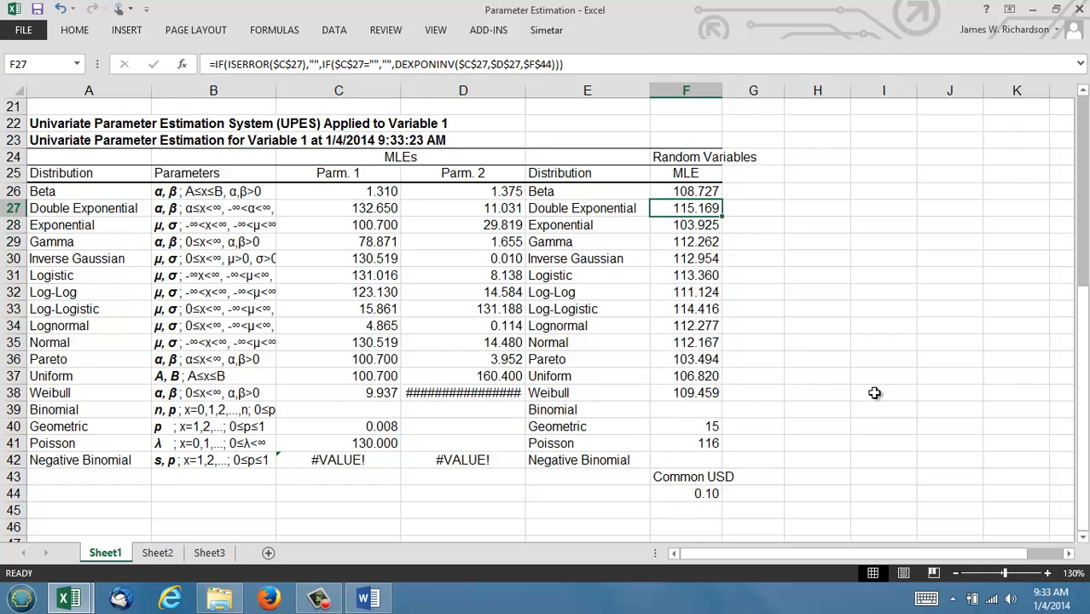
key(F9)
key(F9)
key(F9)
key(F9)
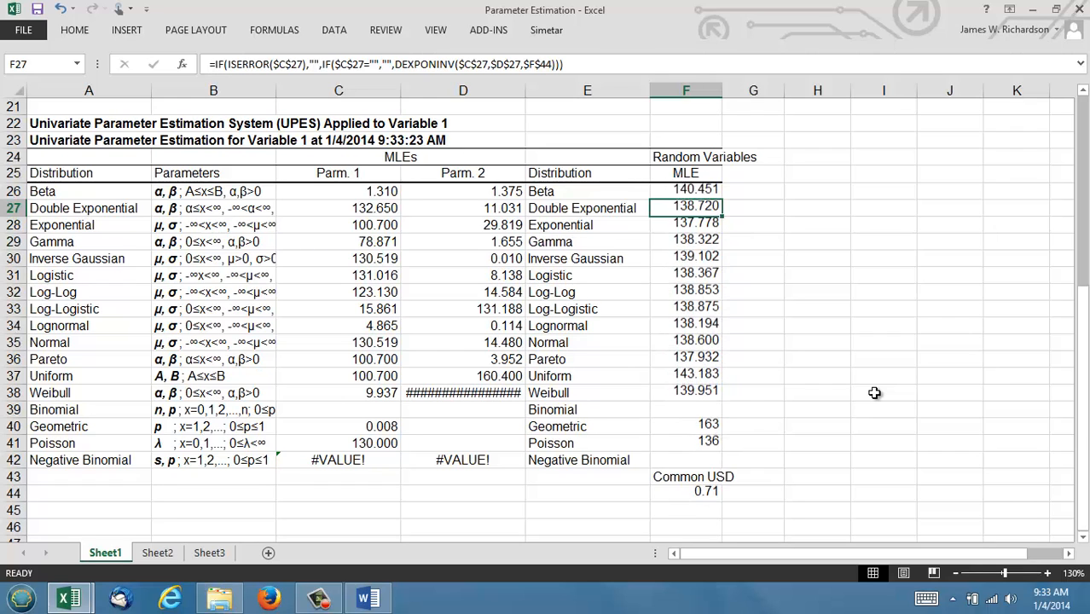
Step: Inspect the random-variable formulas in column F from Double Exponential down to Inverse Gaussian, and highlight the continuous distributions' values in F26:F38
key(F2)
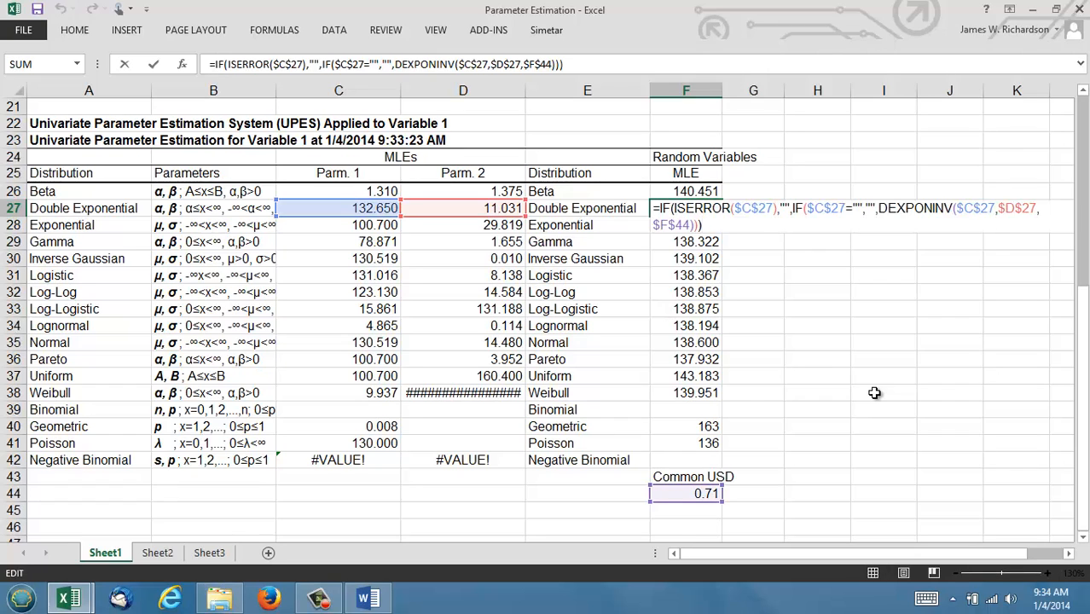
key(Escape)
key(Down)
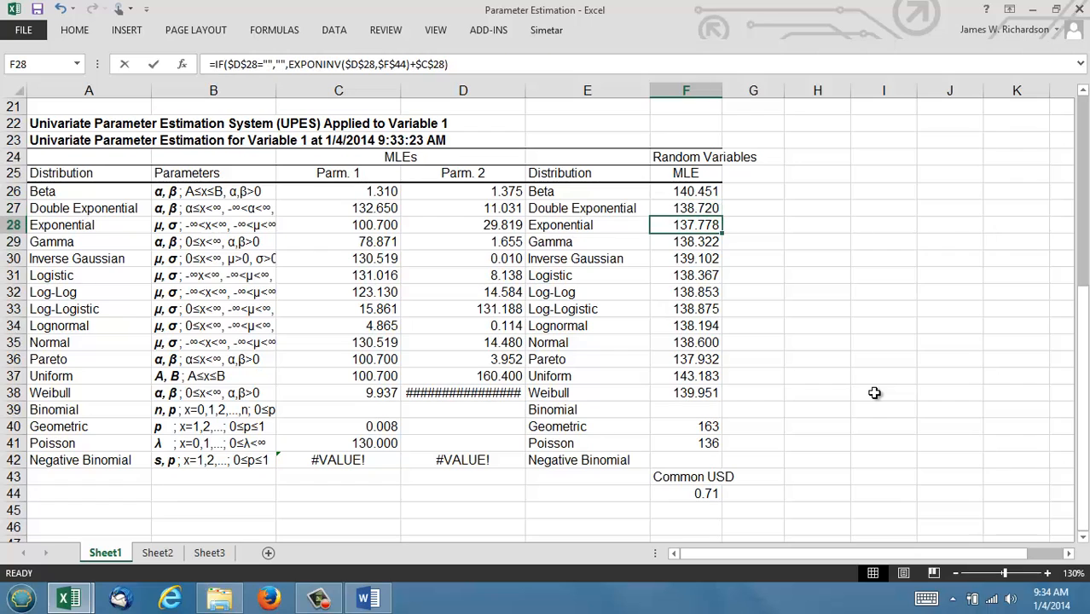
key(F2)
key(Escape)
key(Down)
key(F2)
key(Escape)
key(Down)
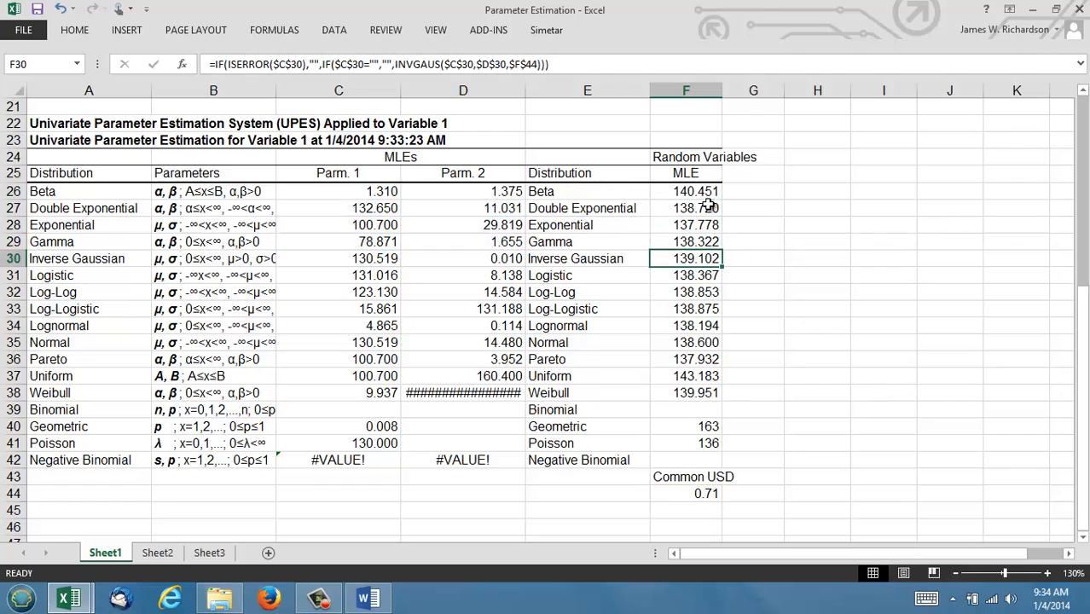
drag(699, 191, 697, 393)
Step: Replace the Binomial label in E39 with Empirical
click(578, 413)
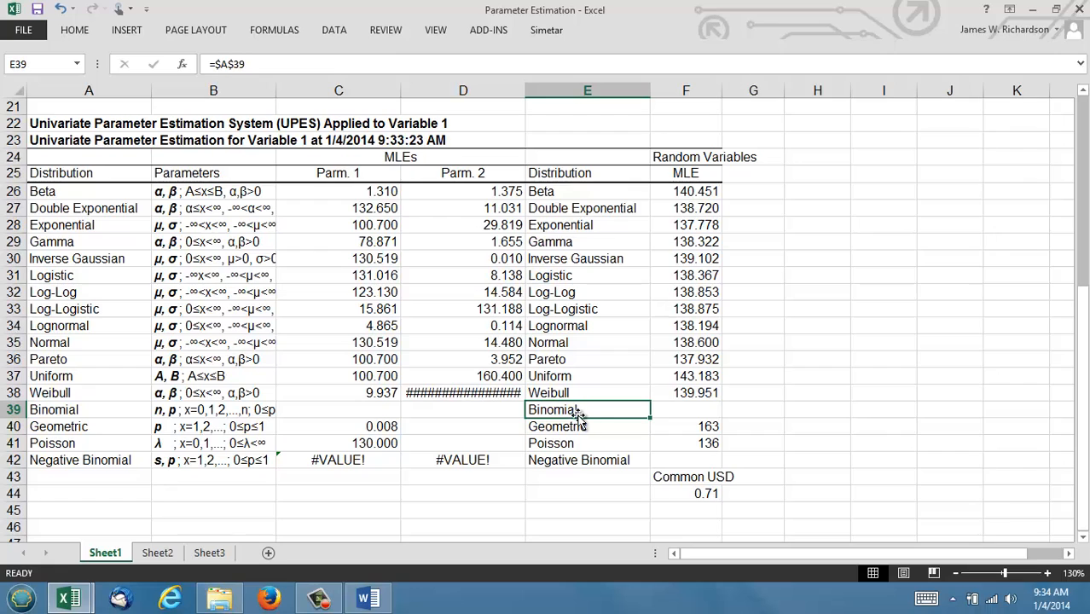
key(Delete)
text(E)
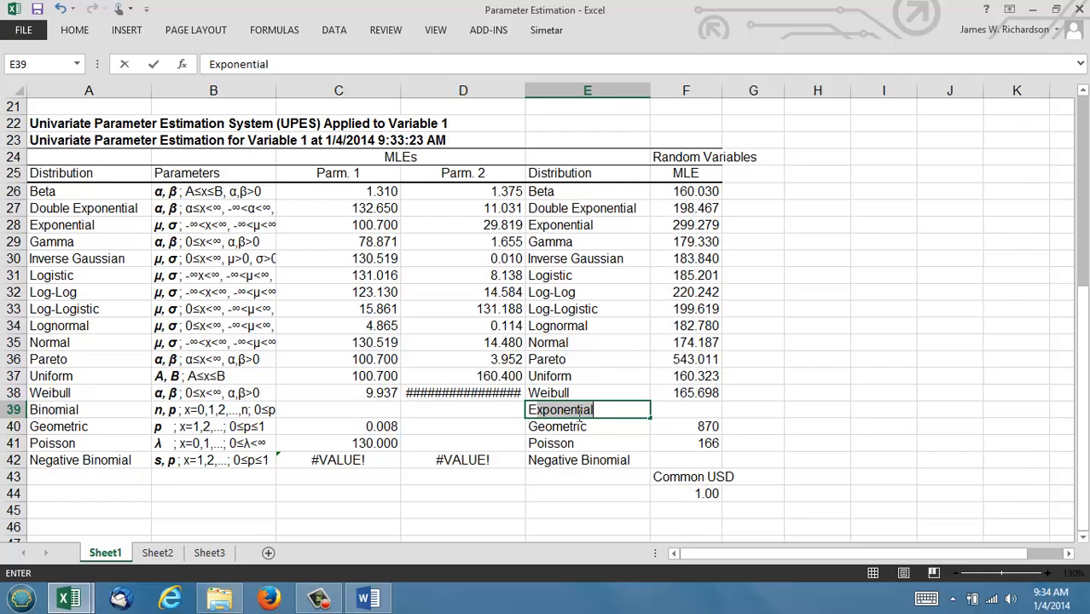
text(mpirical)
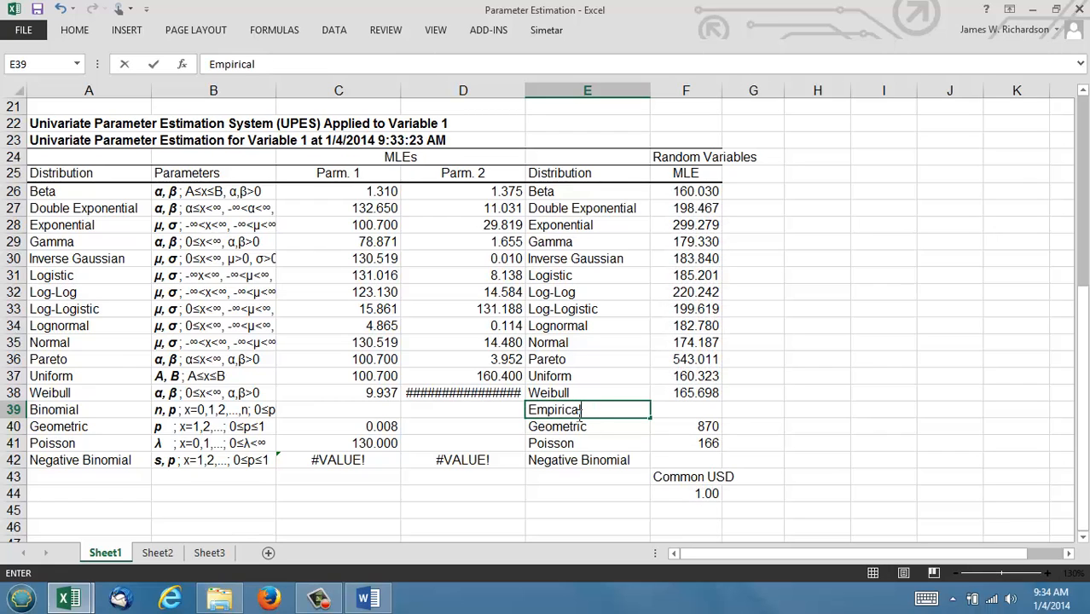
key(Tab)
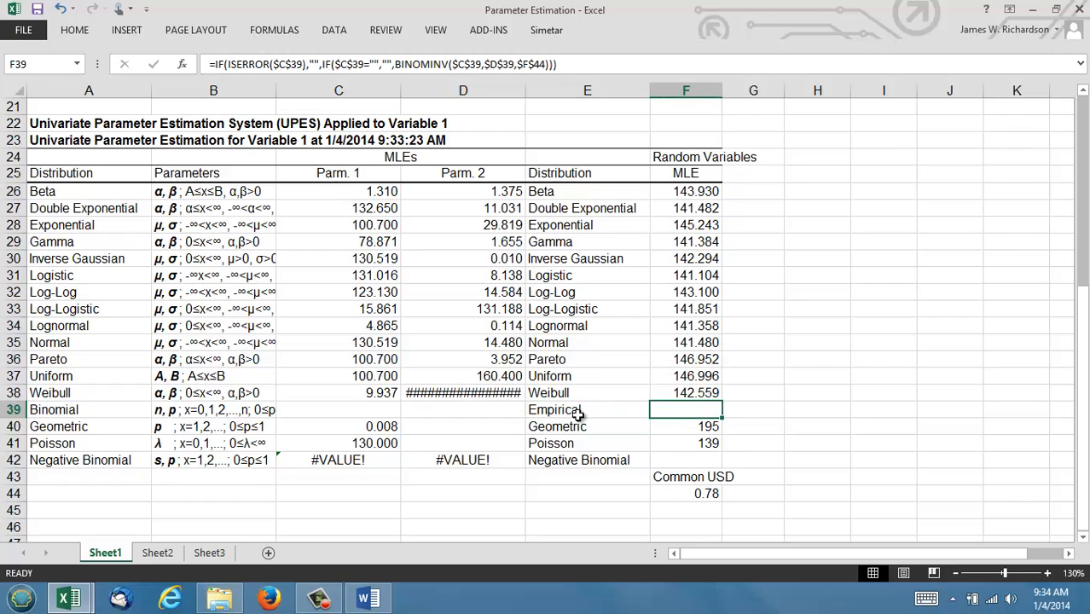
Step: Start an EMP function in F39 and set its Values argument to the Variable 1 data in B5:B20
text(=emp)
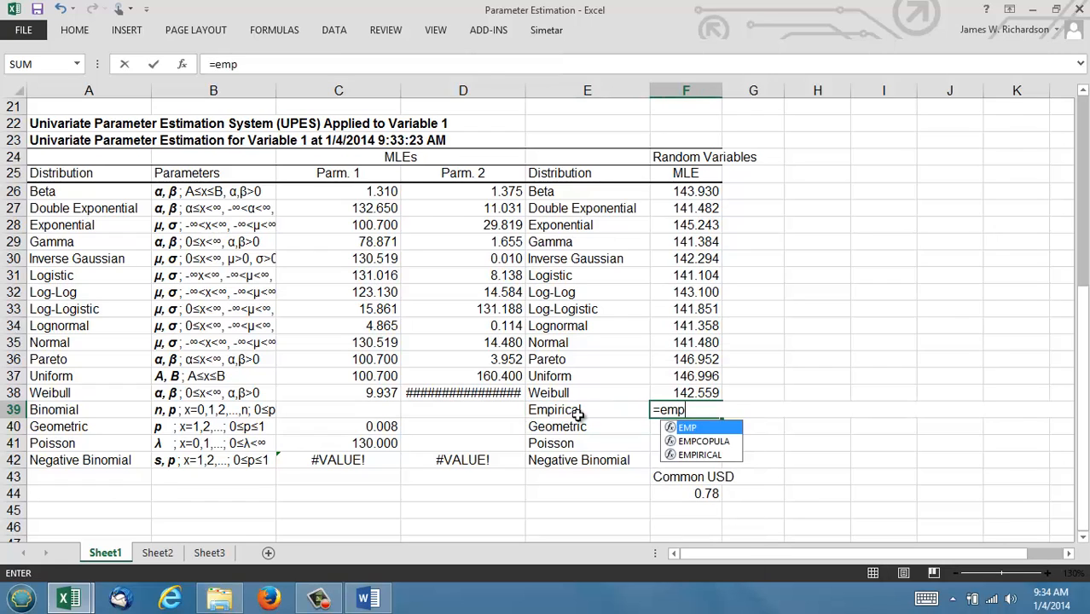
text(()
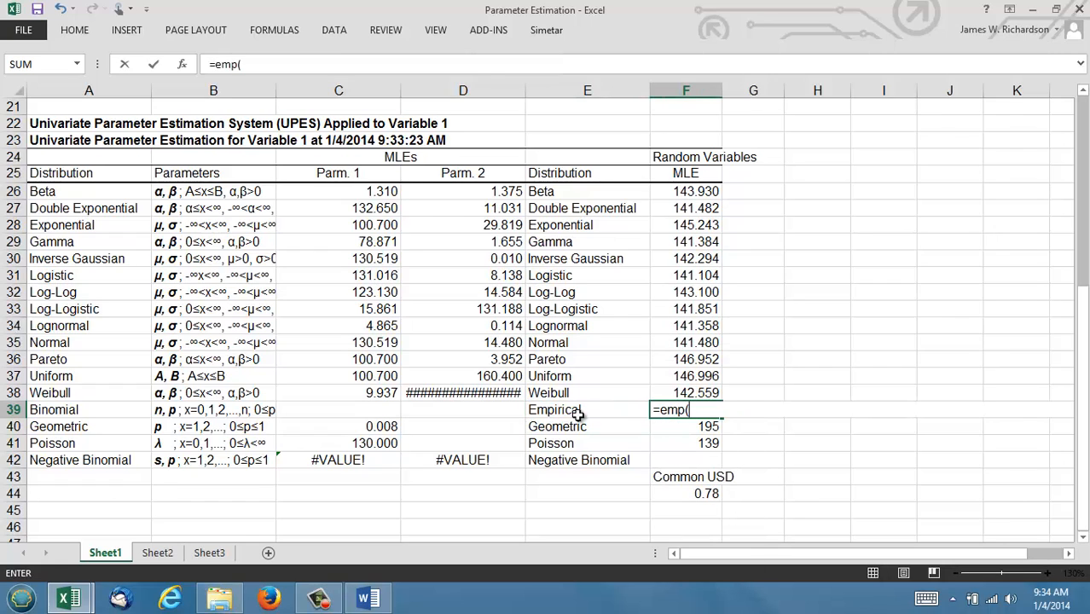
click(184, 64)
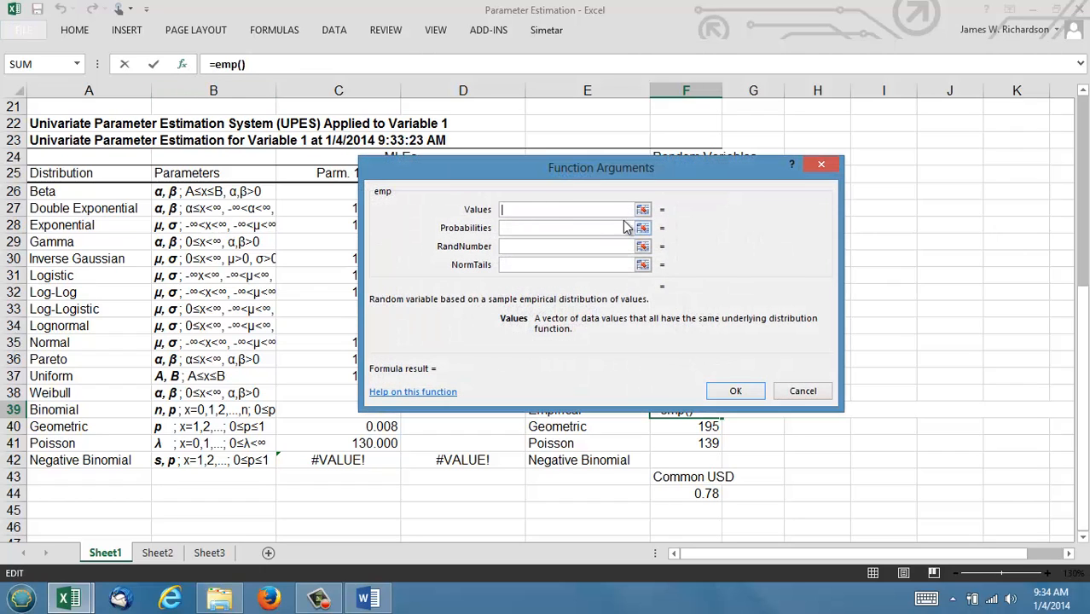
click(642, 211)
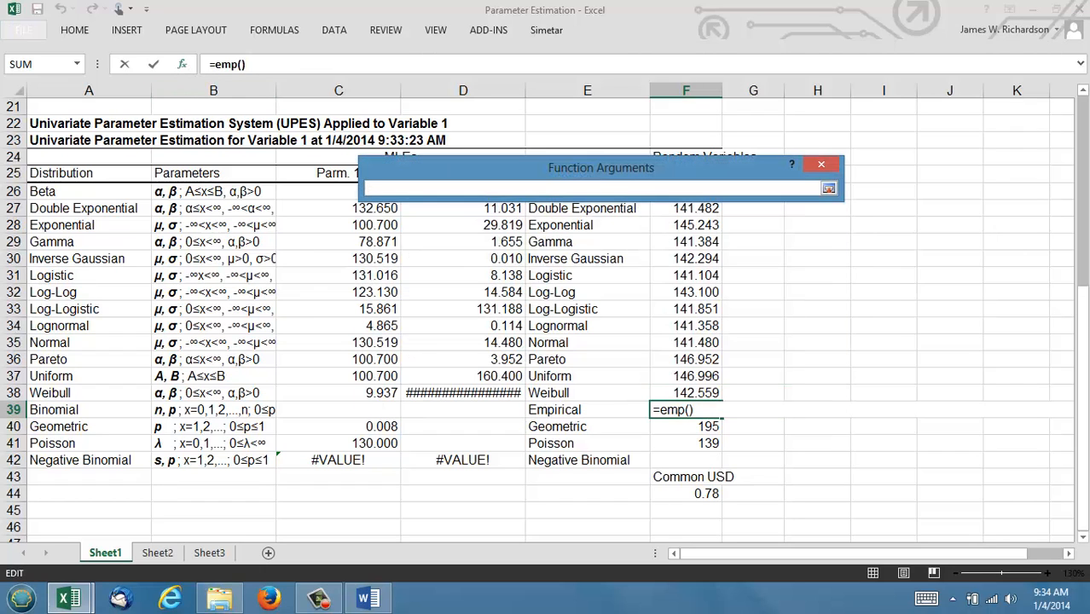
drag(1083, 321, 1083, 305)
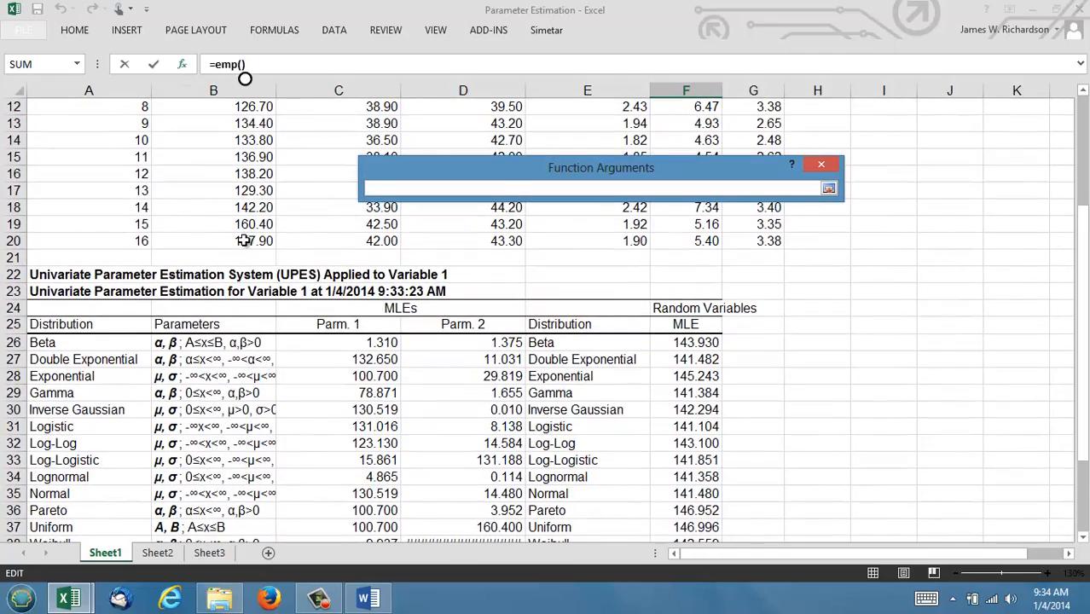
drag(243, 241, 277, 78)
drag(232, 121, 225, 179)
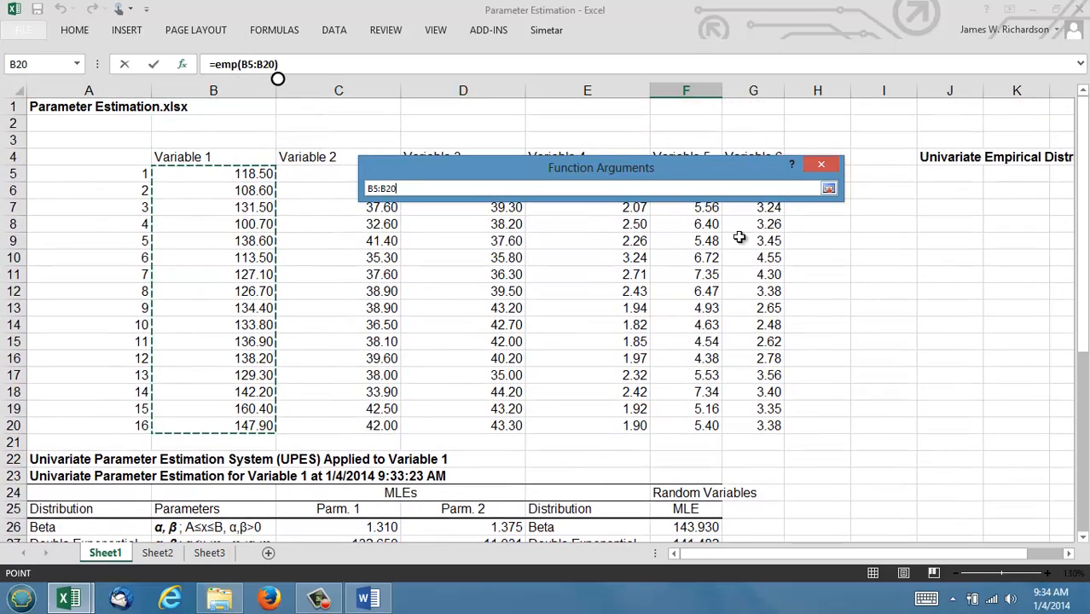
click(828, 188)
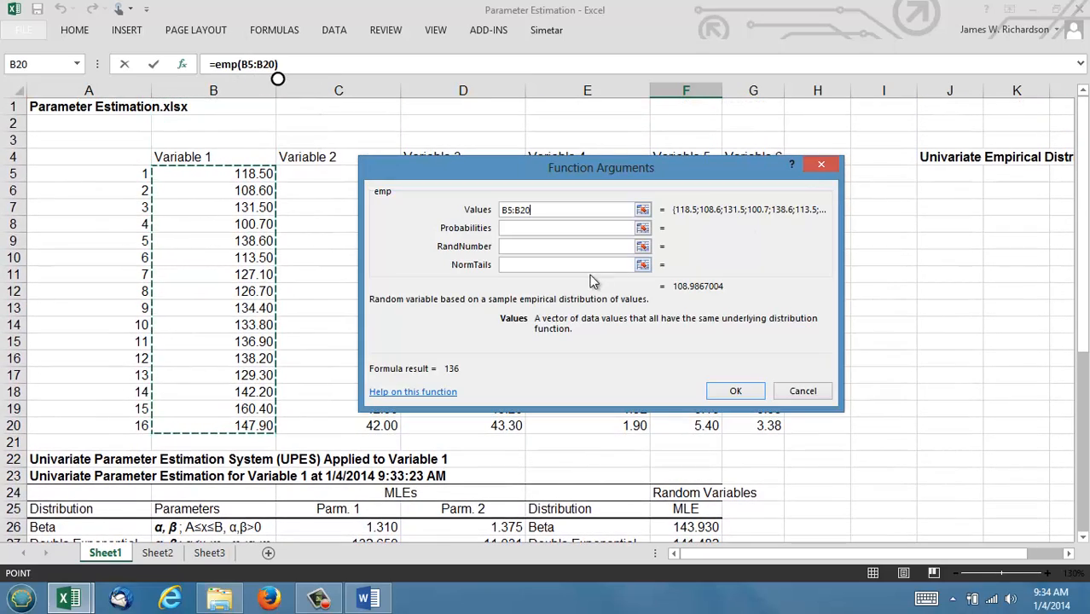
Step: Set the EMP function's RandNumber argument to the common USD in F44 and complete the formula in F39
click(548, 246)
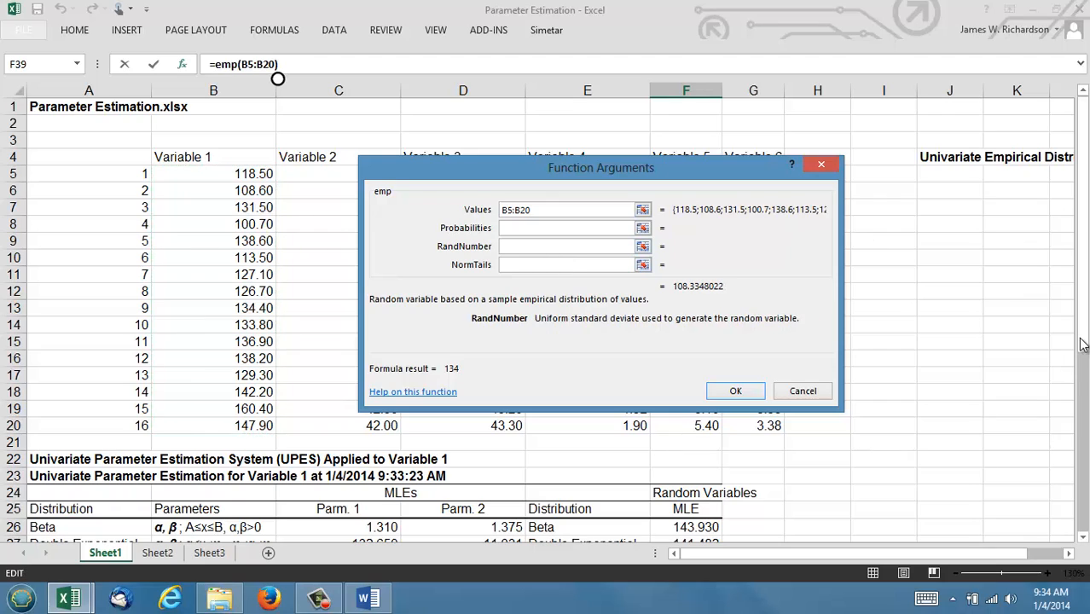
drag(1081, 367, 1081, 531)
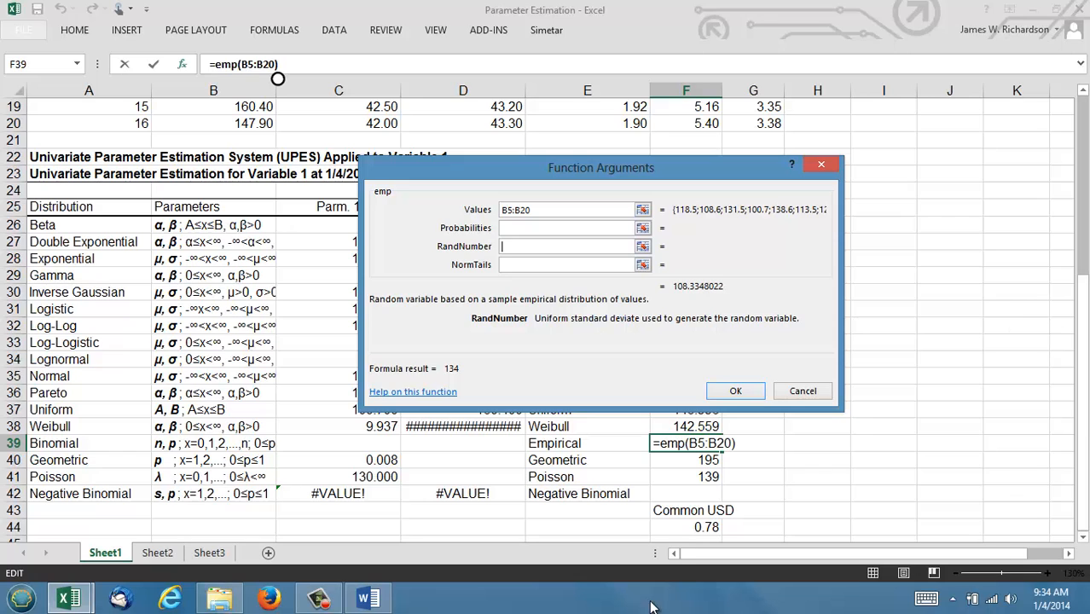
click(691, 528)
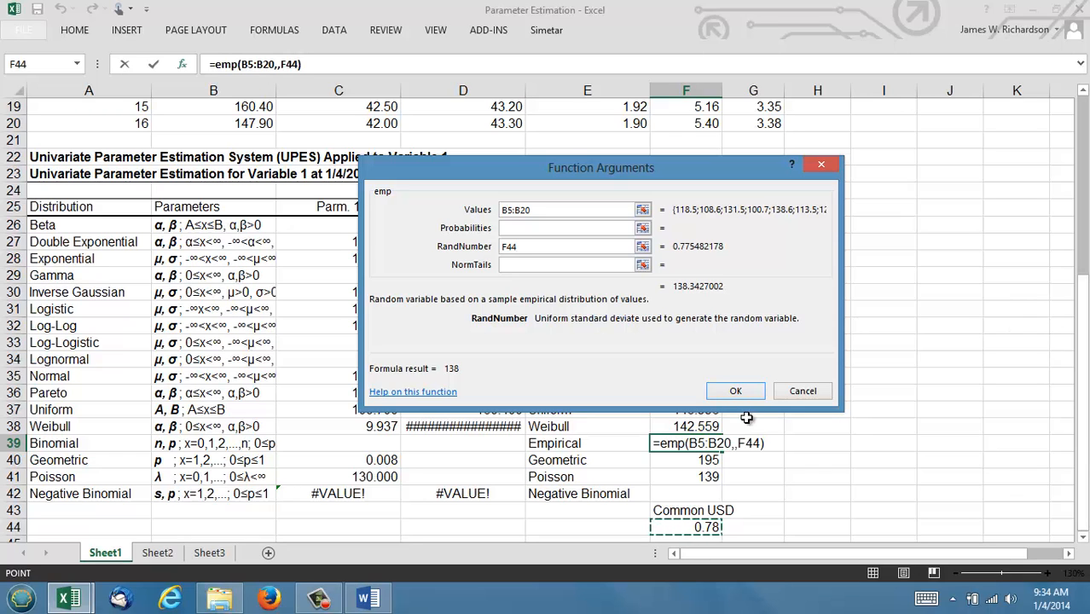
click(735, 390)
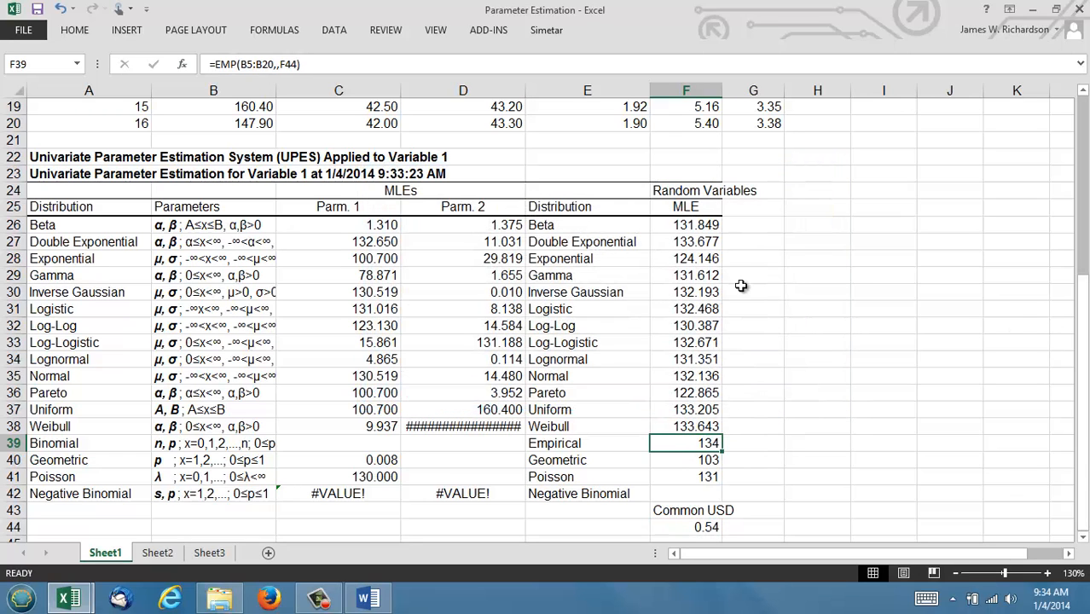
Step: In Simetar's Simulation Engine, replace all listed output variables with F26:F41, taking their names from the cells to the left
drag(695, 227, 691, 471)
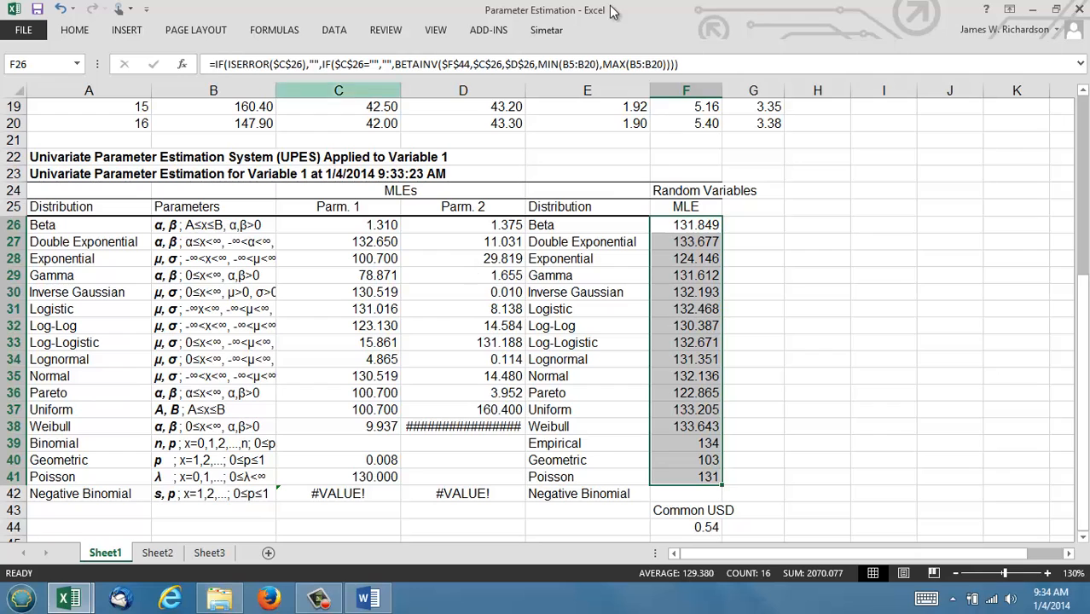
click(546, 32)
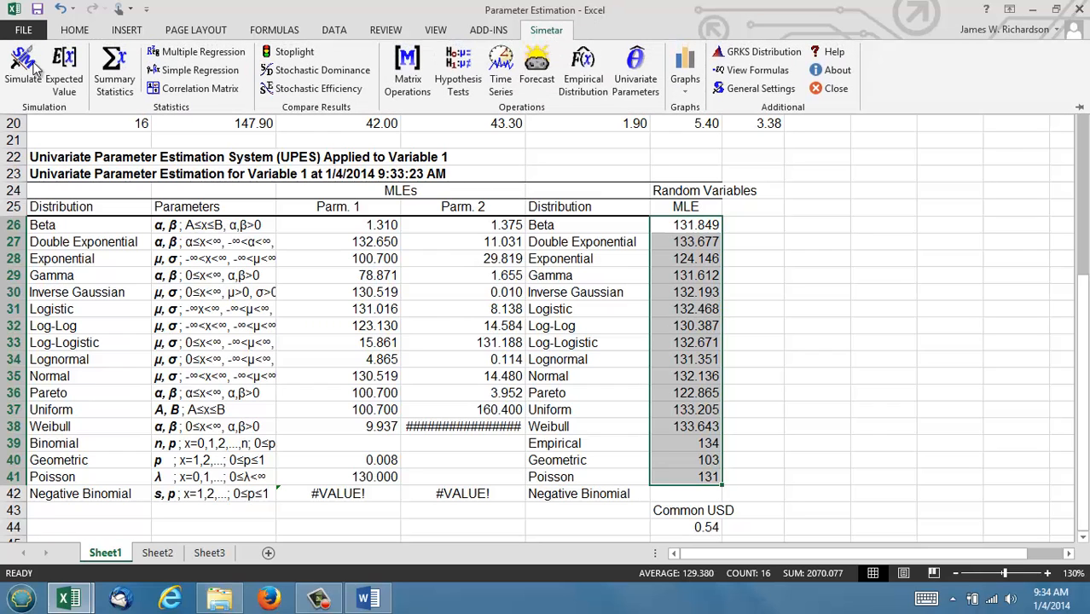
click(26, 68)
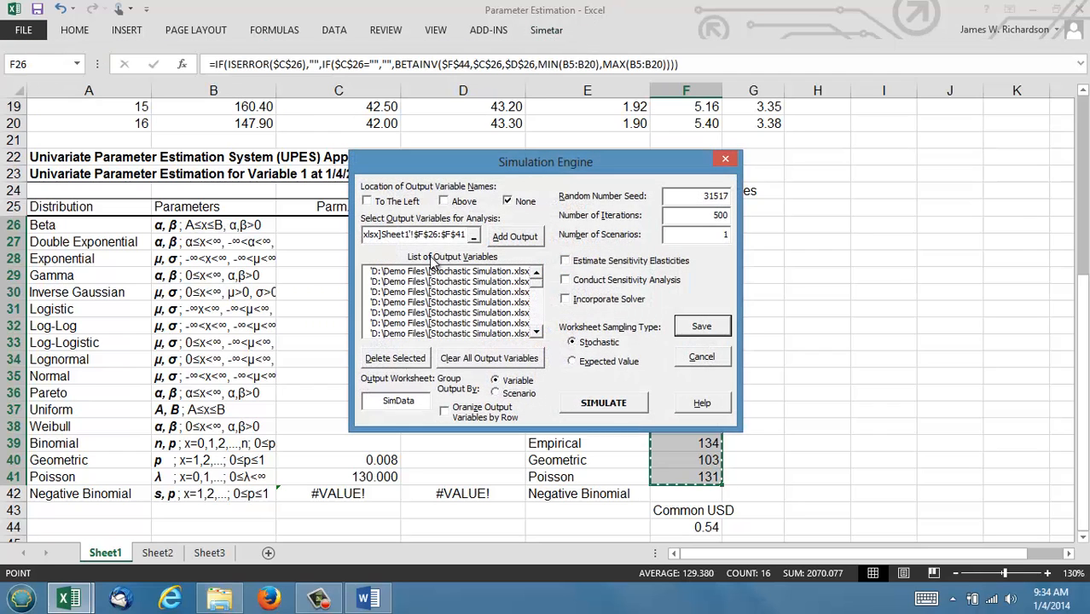
click(525, 360)
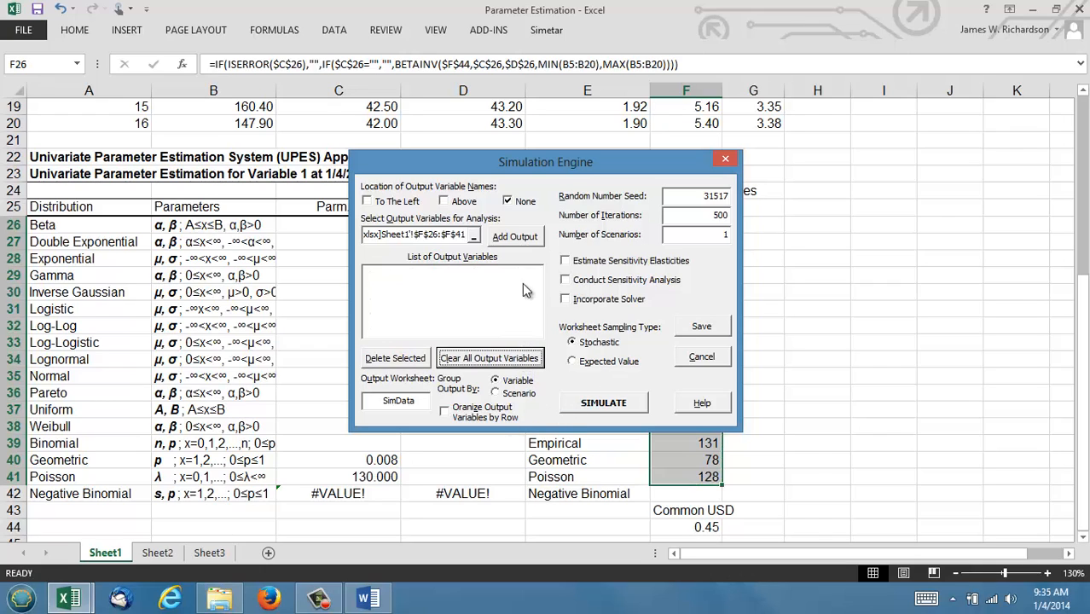
click(367, 201)
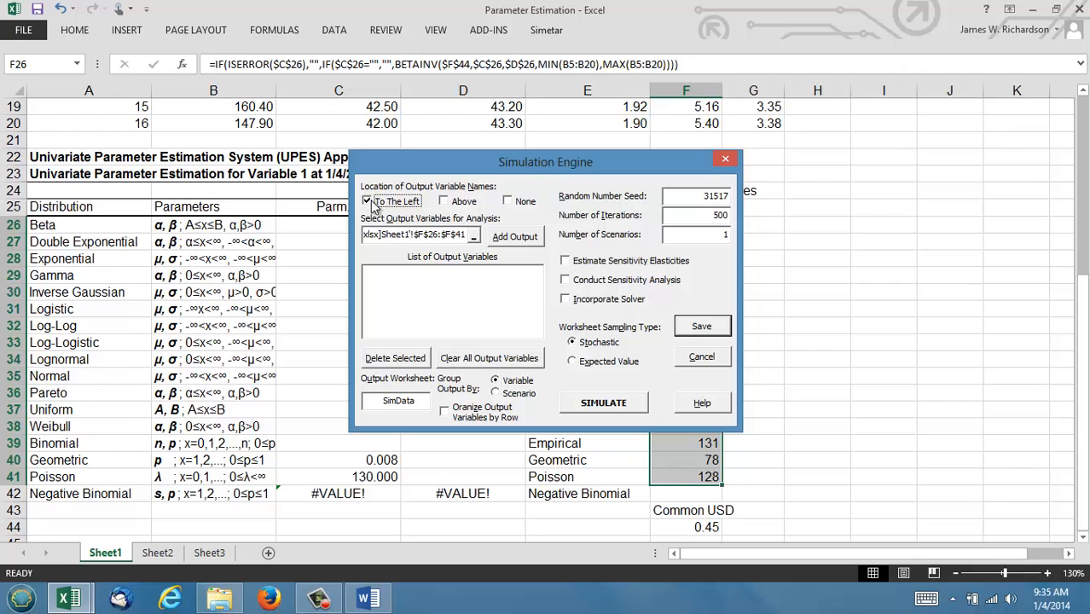
click(522, 241)
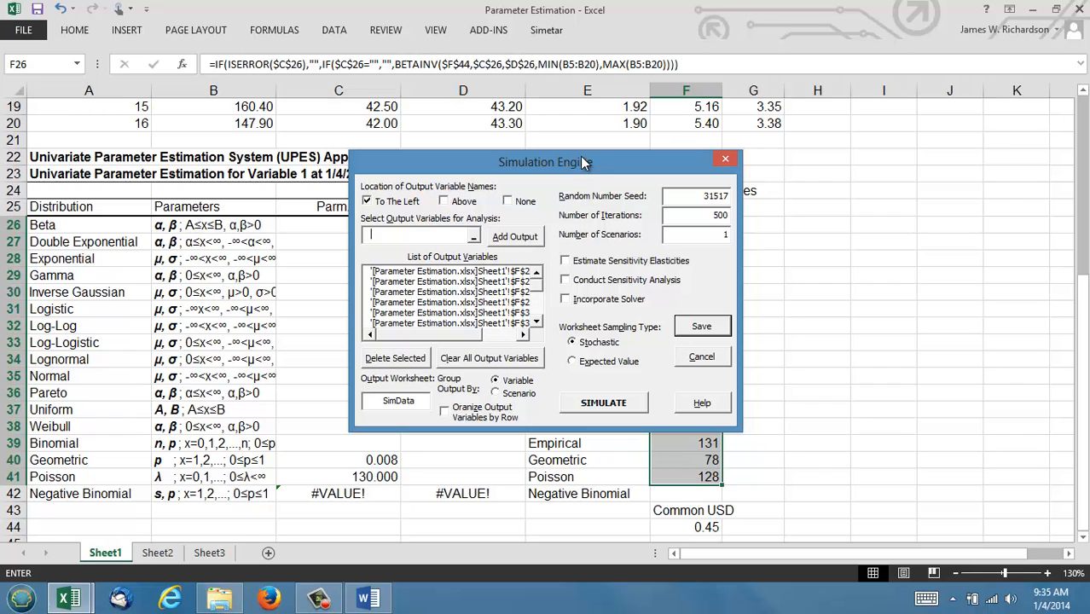
Step: Name the simulation's output worksheet SimDataV1 and run the simulation
drag(581, 157, 316, 157)
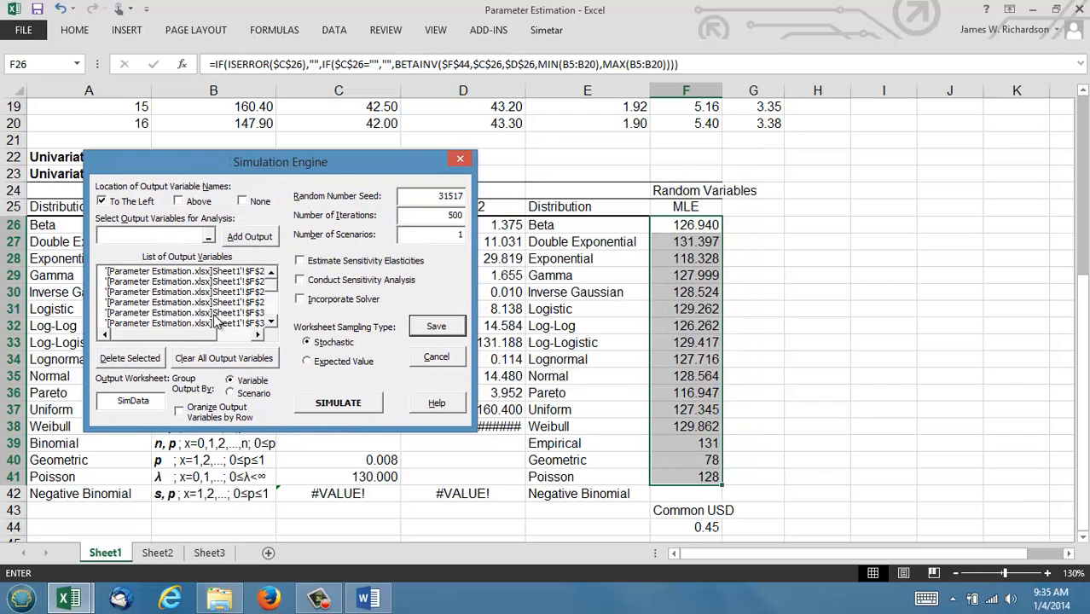
click(151, 400)
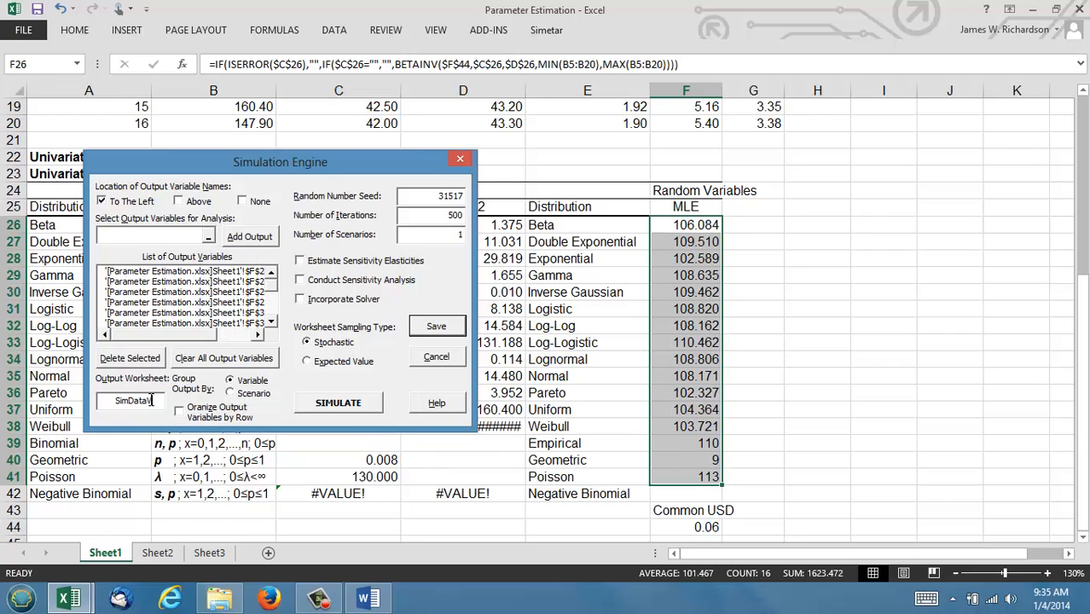
text(V1)
click(350, 404)
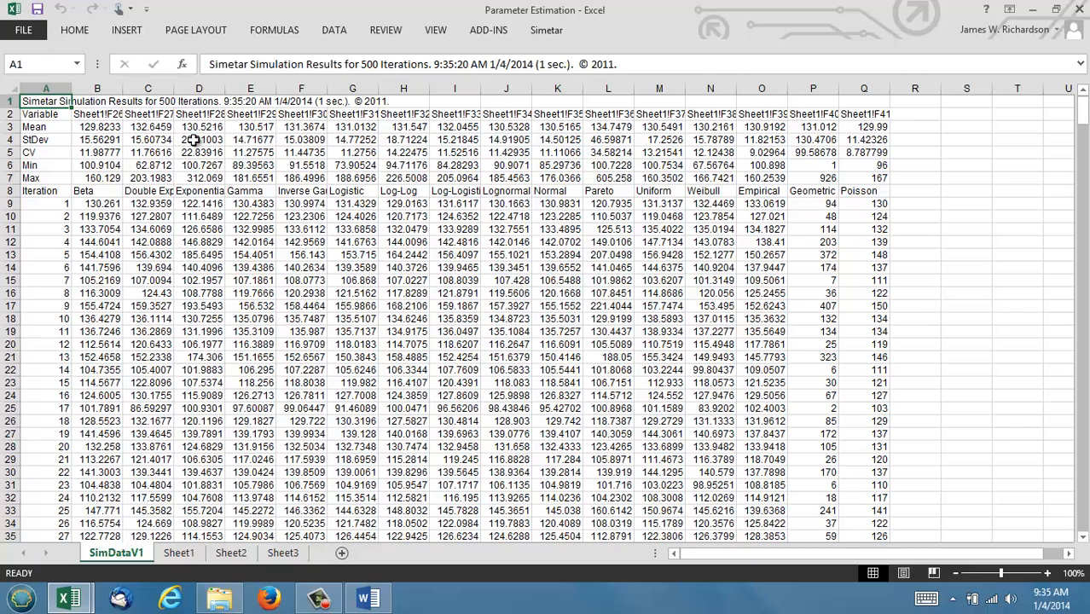
Step: Enter the heading CDFDEV in S1 of the simulation results sheet
click(97, 189)
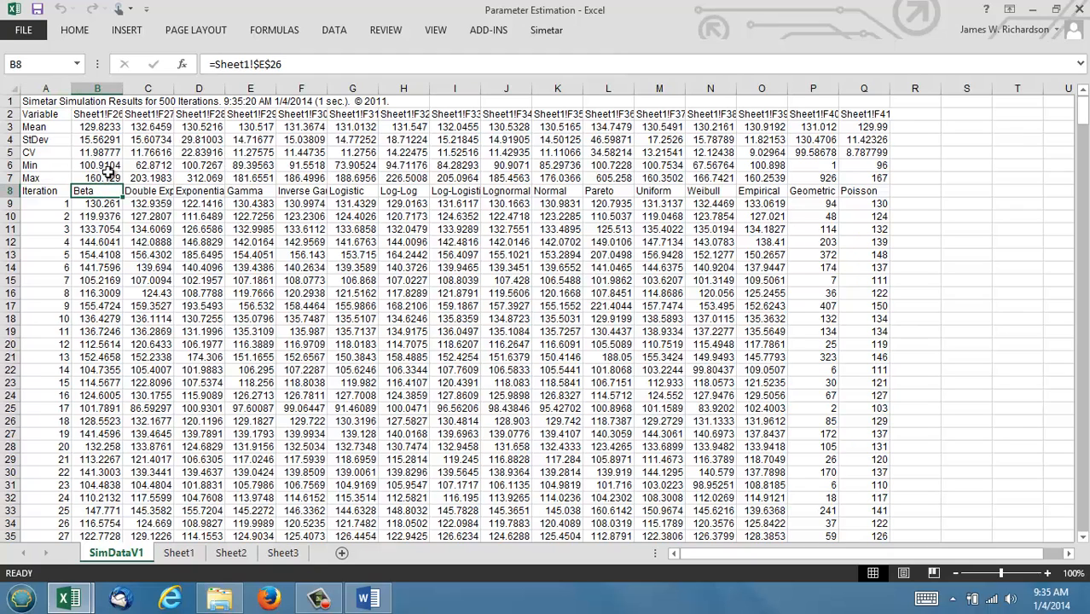
click(980, 102)
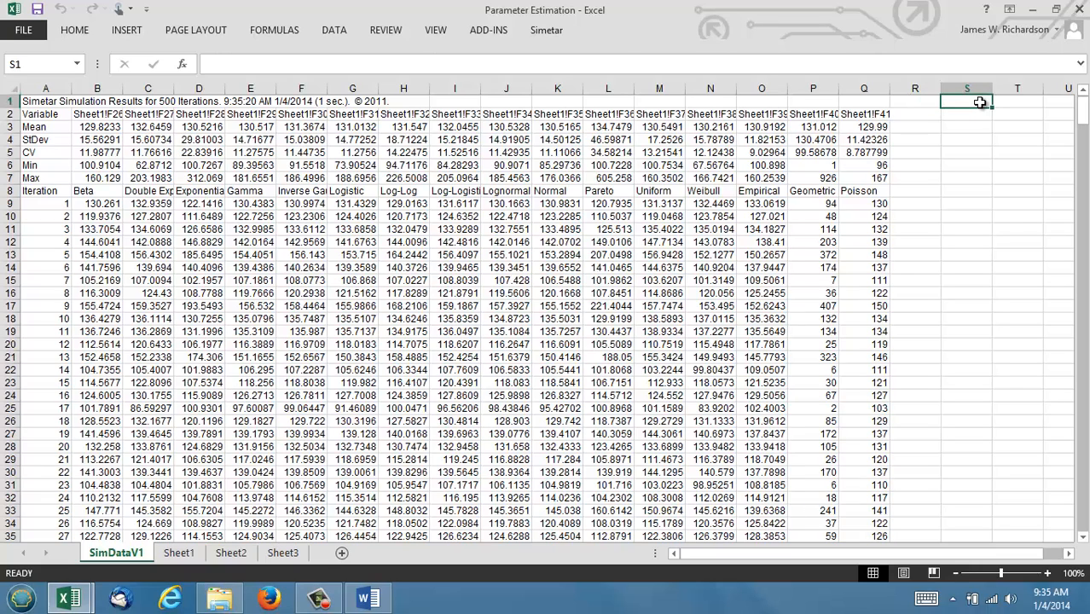
text(CDF)
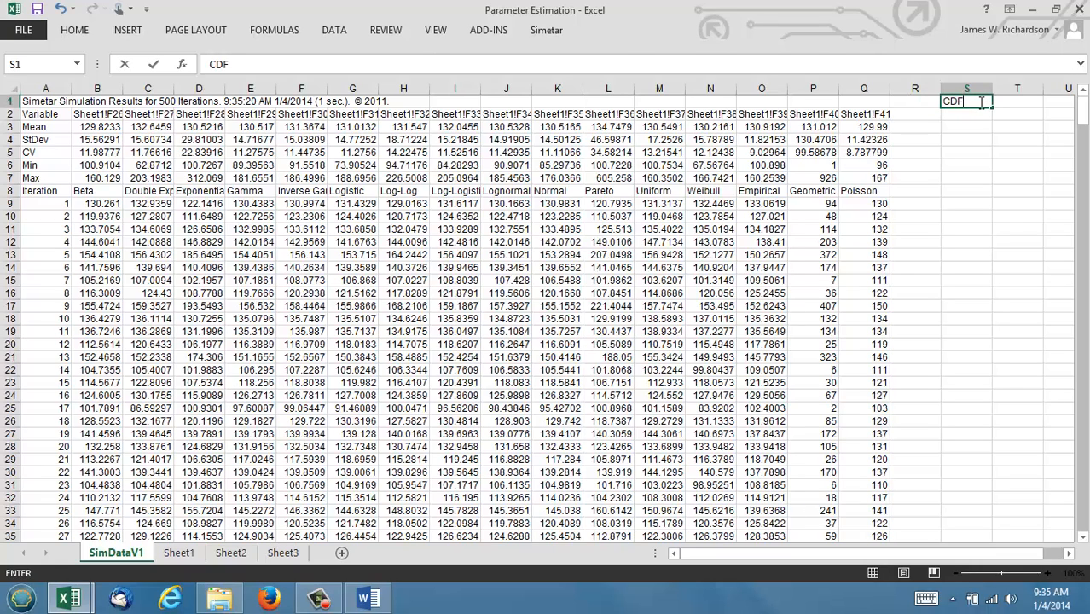
key(Tab)
key(Tab)
key(Tab)
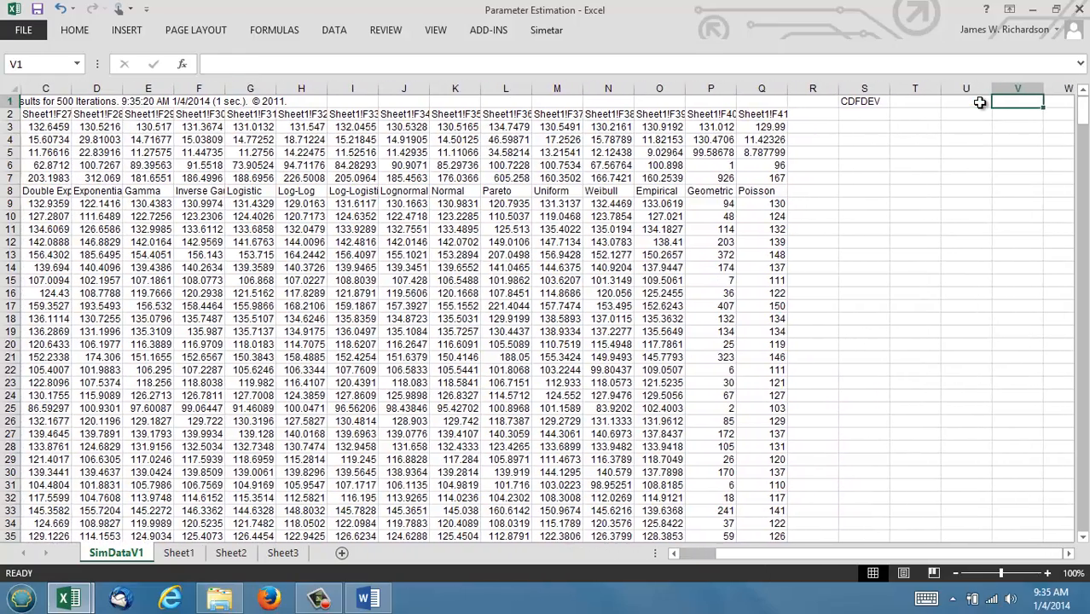
Step: Link S2 to the Beta distribution label with the formula =B8
click(980, 102)
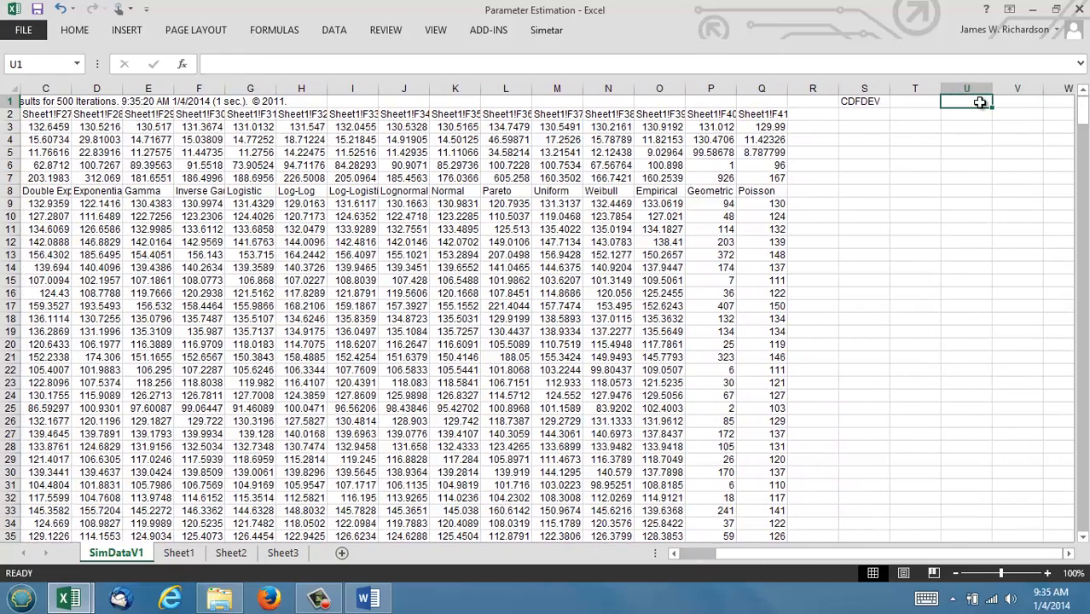
key(Left)
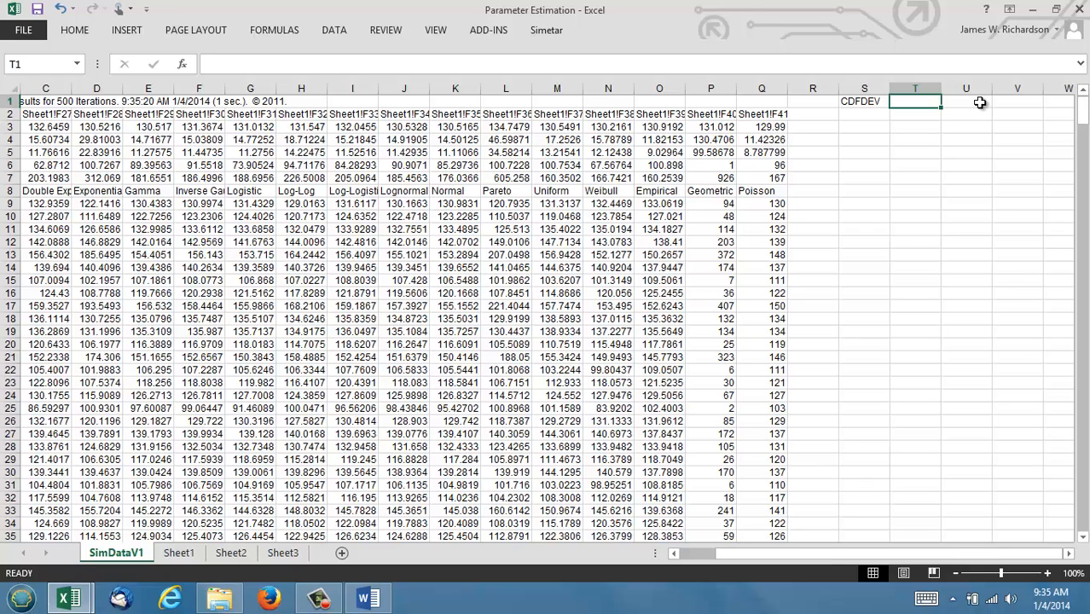
key(Return)
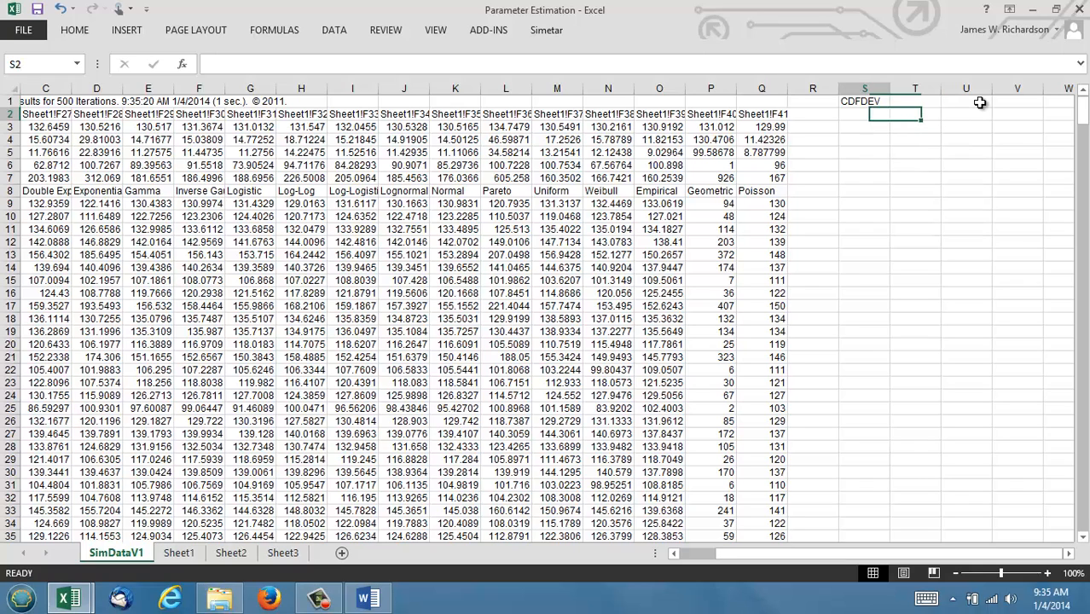
key(Left)
text(=)
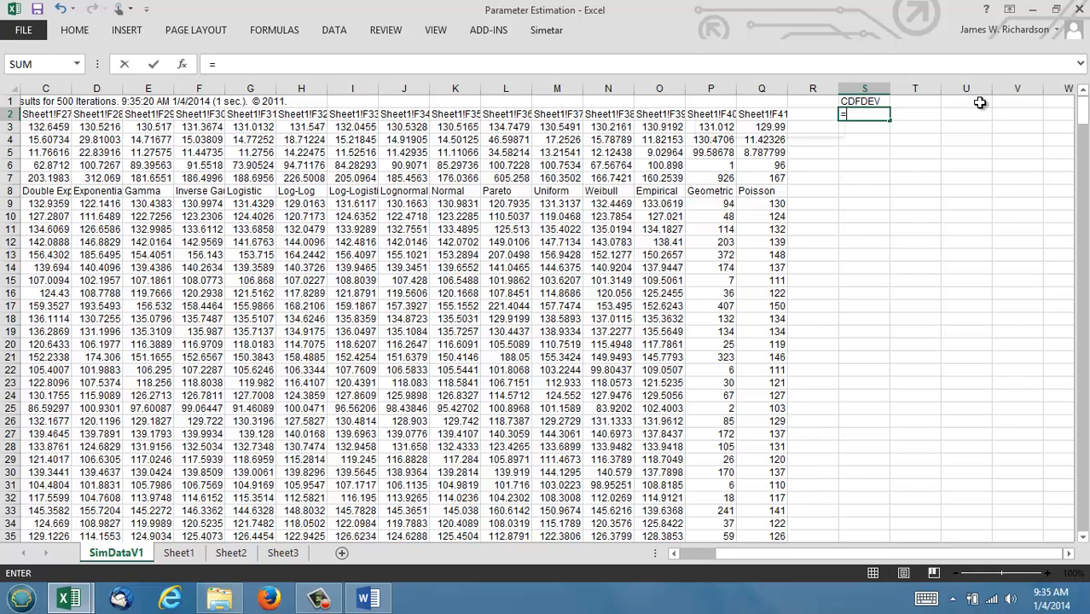
text(B8)
key(ctrl+Return)
key(Down)
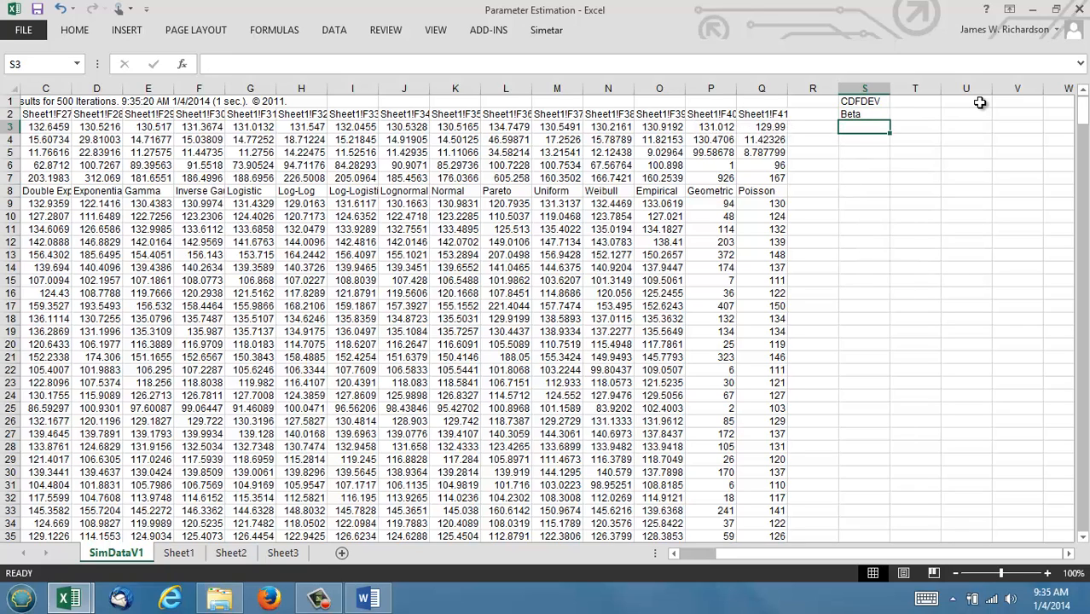
Step: Start a CDFDEV function in S3 with Sample_Dist set to the absolute range Sheet1!$B$5:$B$20
text(=)
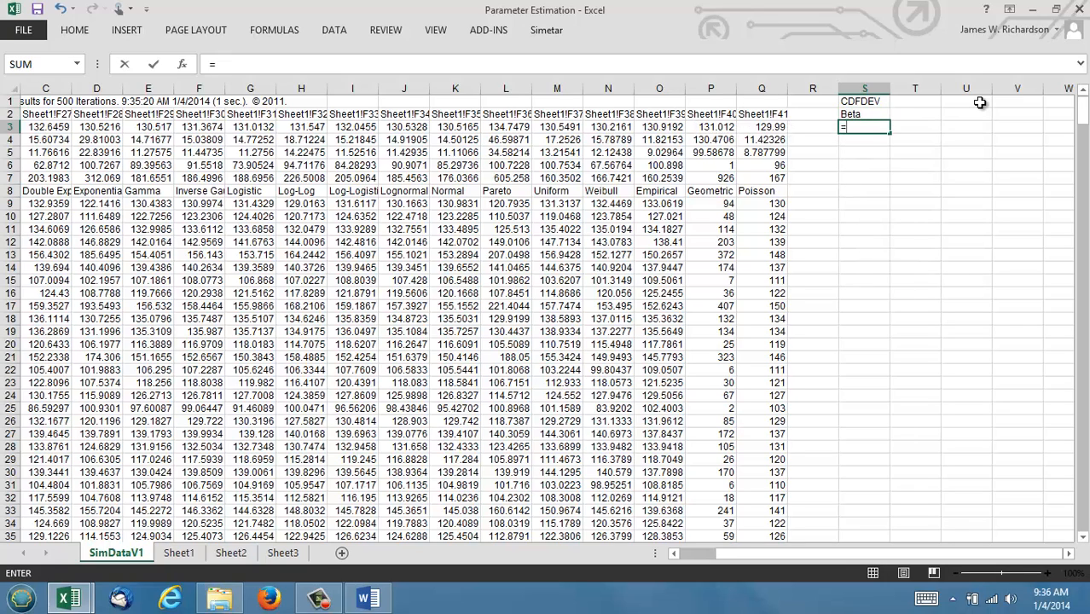
text(cdfde)
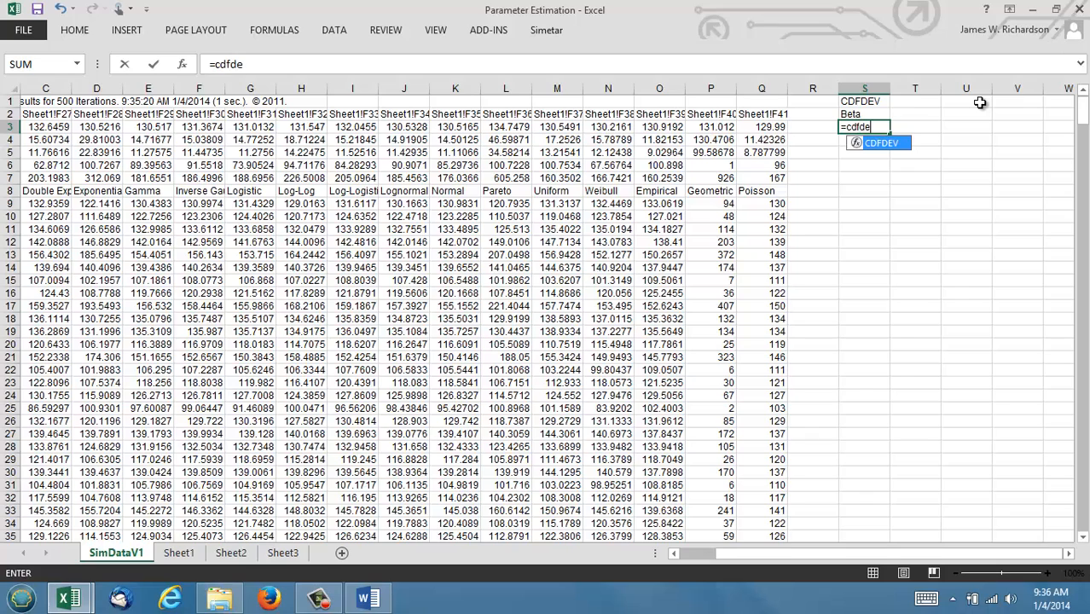
text(v()
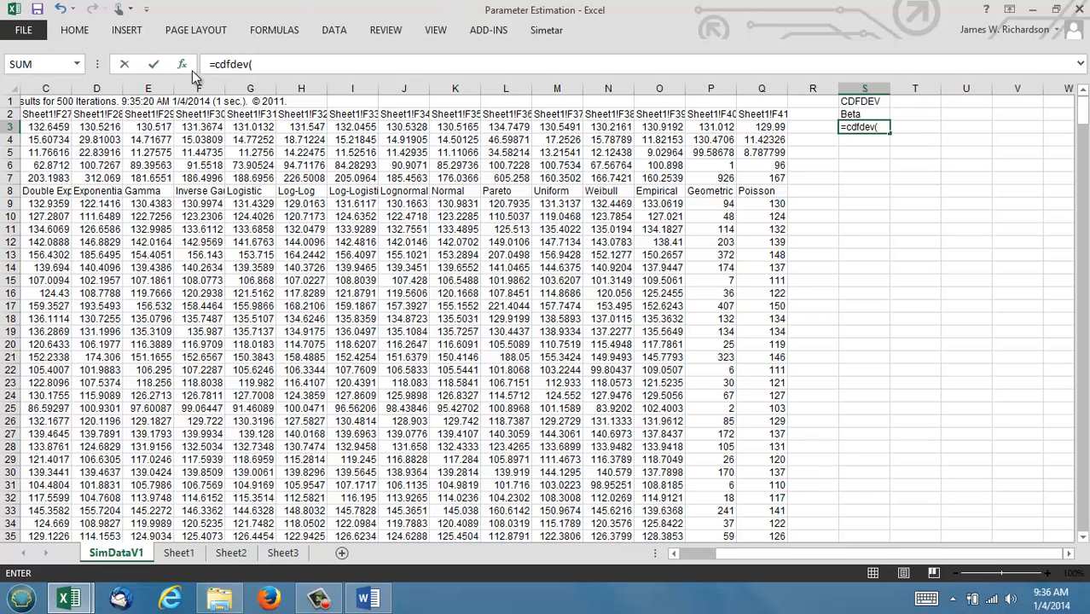
click(182, 64)
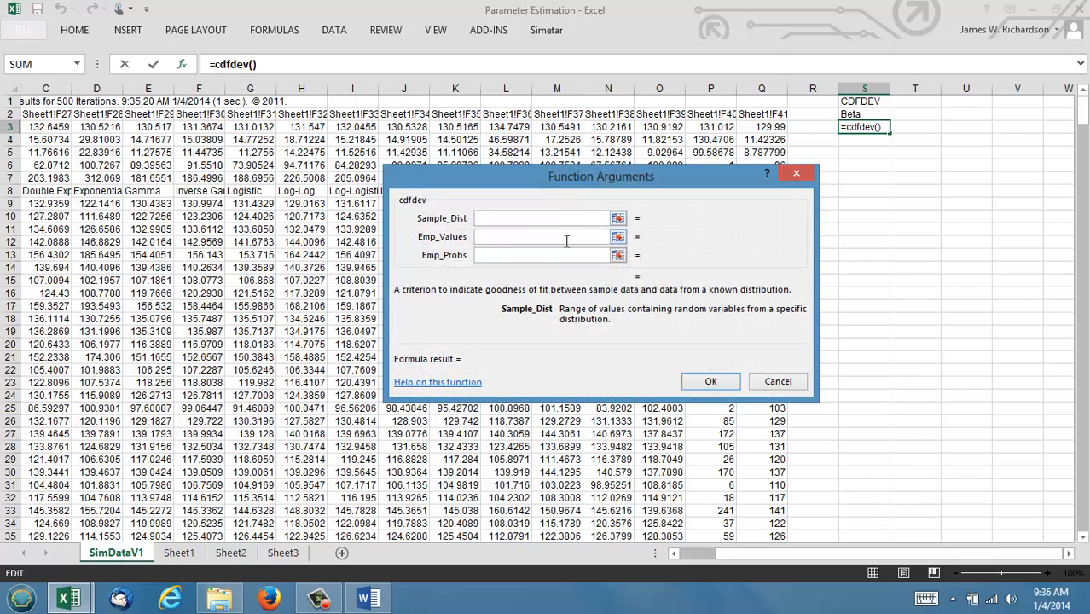
click(176, 554)
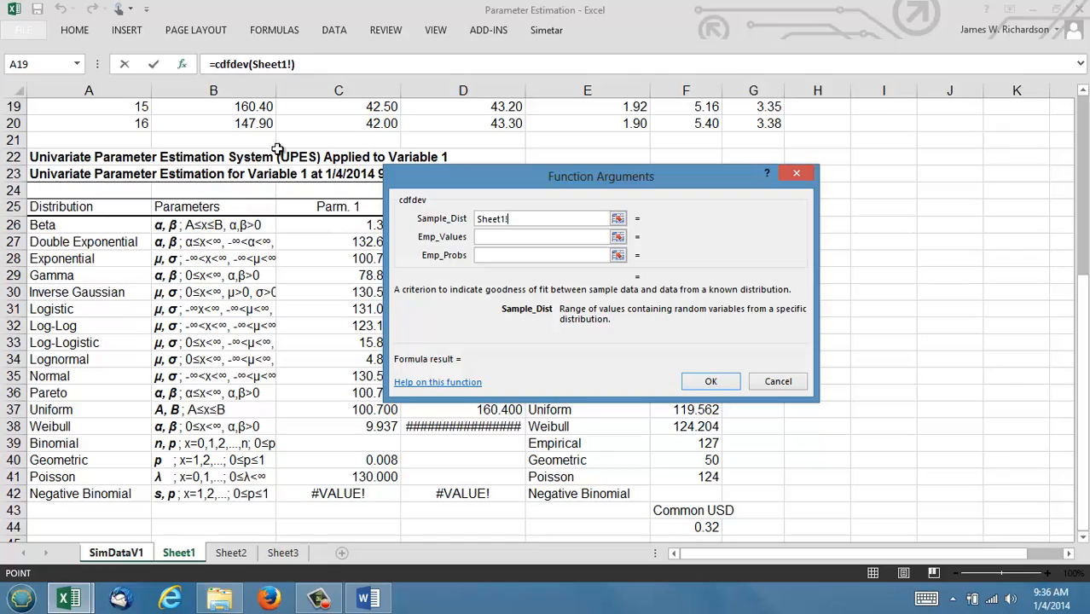
drag(252, 124, 328, 79)
drag(230, 53, 224, 140)
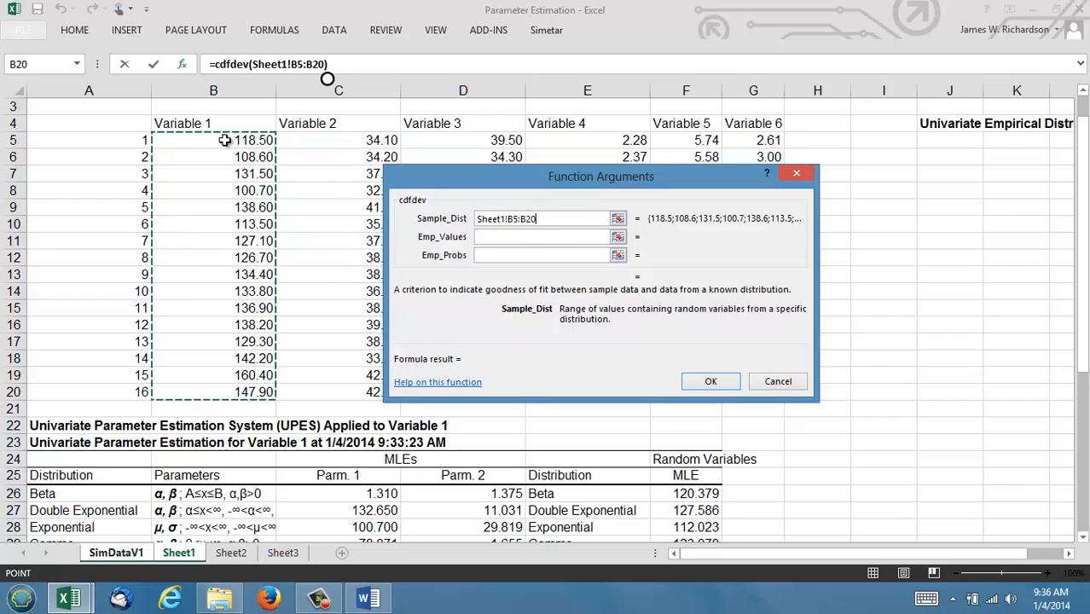
key(F4)
click(526, 232)
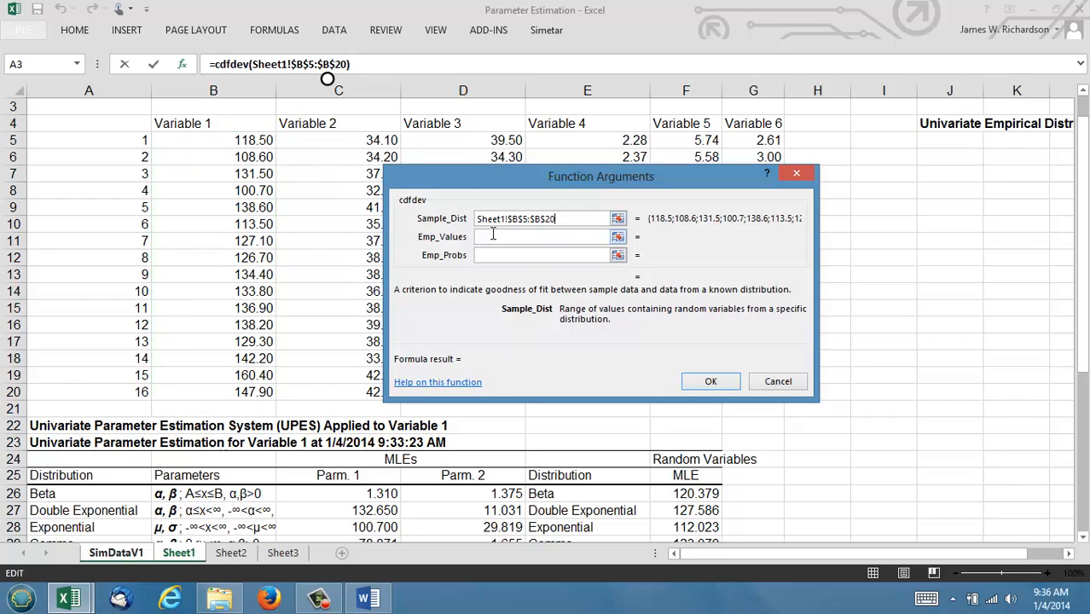
Step: Set Emp_Values to the simulated Beta values in B9:B508 and complete the CDFDEV formula
click(493, 237)
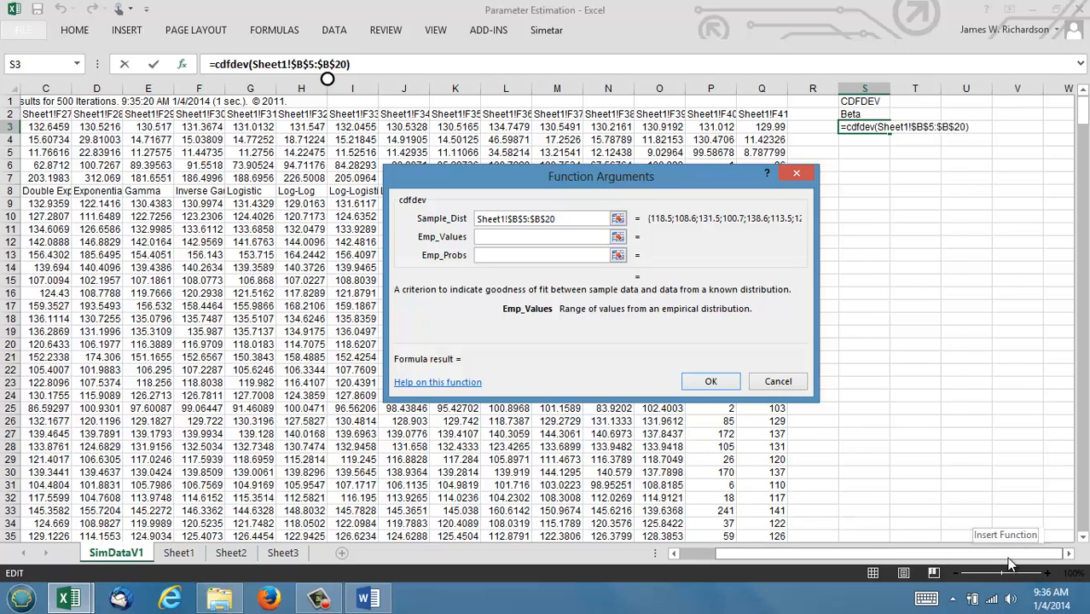
scroll(1009, 553, left, 2)
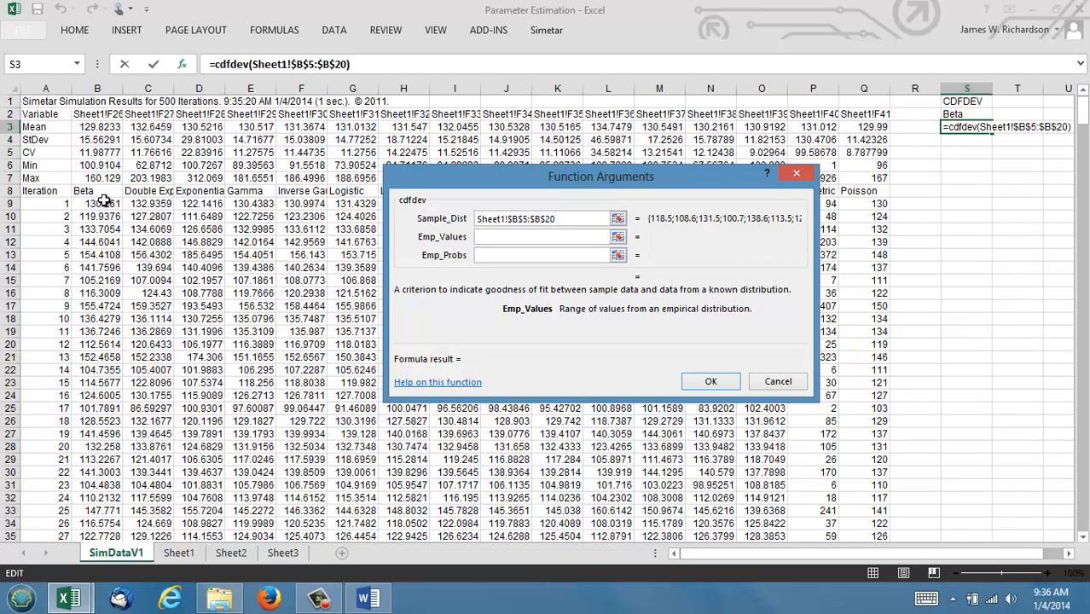
drag(103, 200, 99, 483)
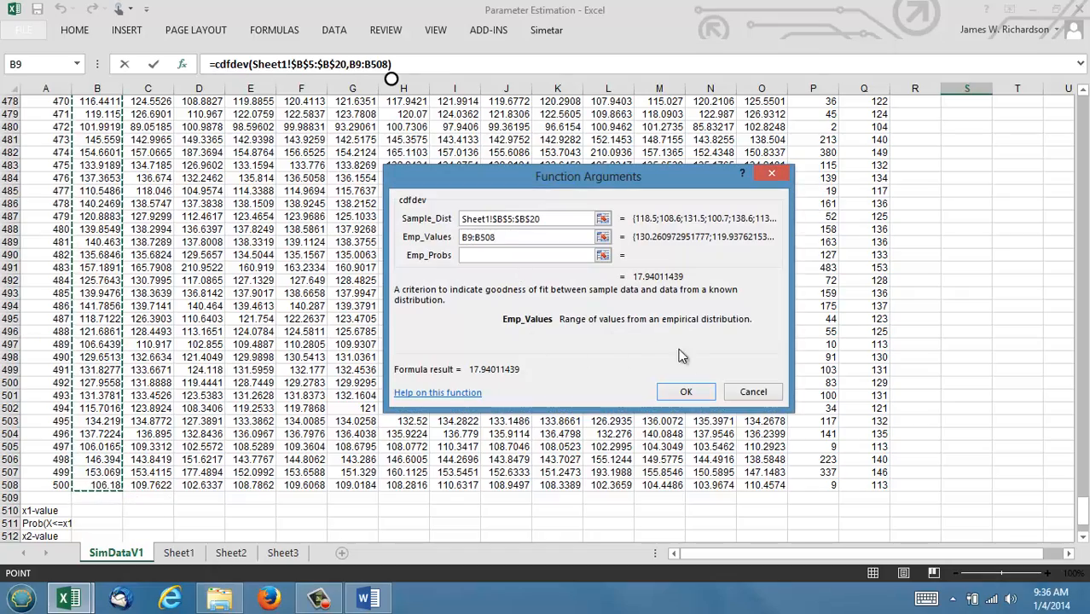
click(687, 392)
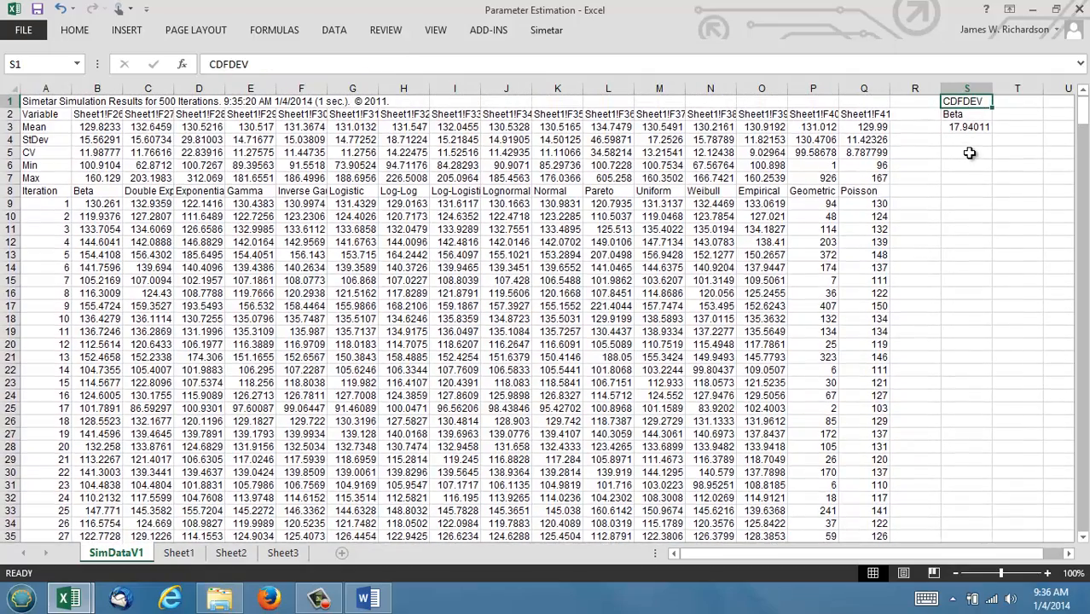
Step: Fill the CDFDEV heading, distribution label and formula from S1:S3 across through column AI
key(Right)
key(Right)
key(Right)
key(Right)
key(Right)
key(Right)
key(Right)
key(Right)
key(Right)
key(Right)
key(Right)
key(Right)
key(Right)
key(Right)
key(Right)
key(Right)
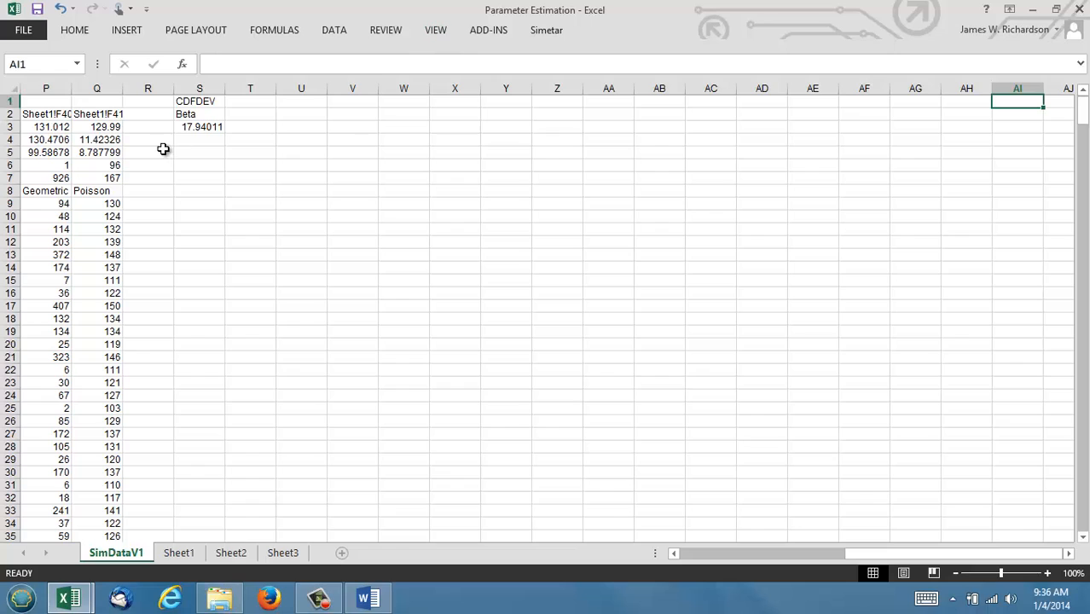
drag(194, 106, 1048, 118)
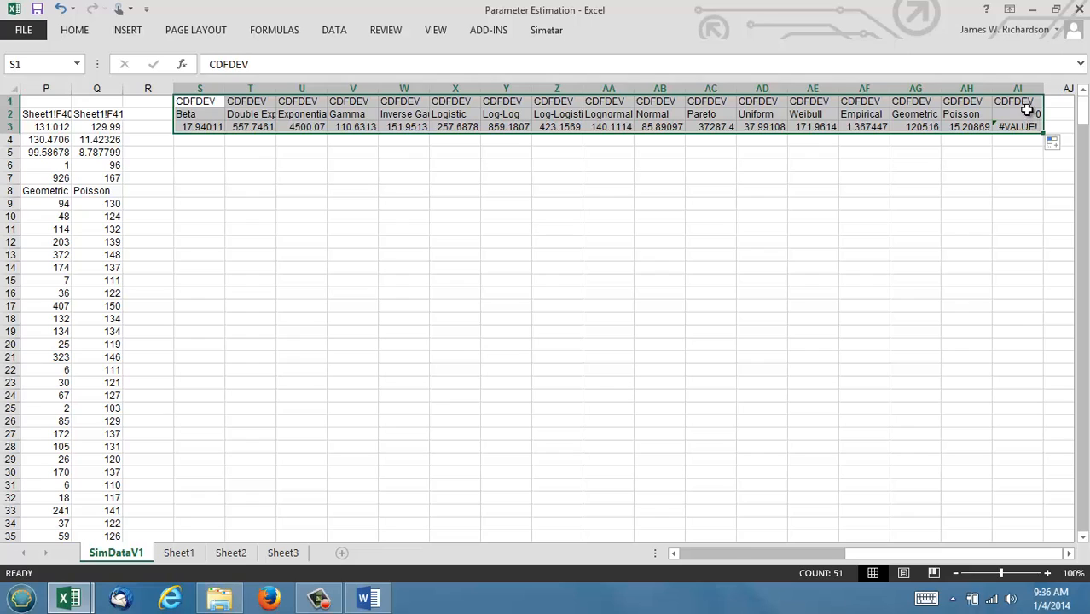
Step: Clear the surplus CDFDEV heading, label and formula in AI1:AI3
drag(1023, 100, 1026, 127)
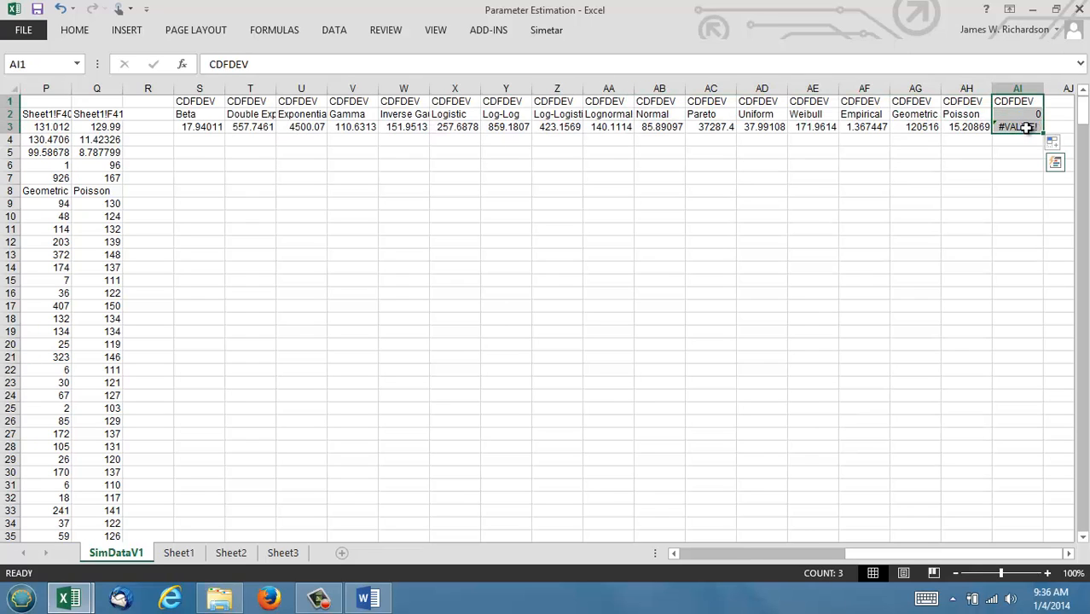
key(Delete)
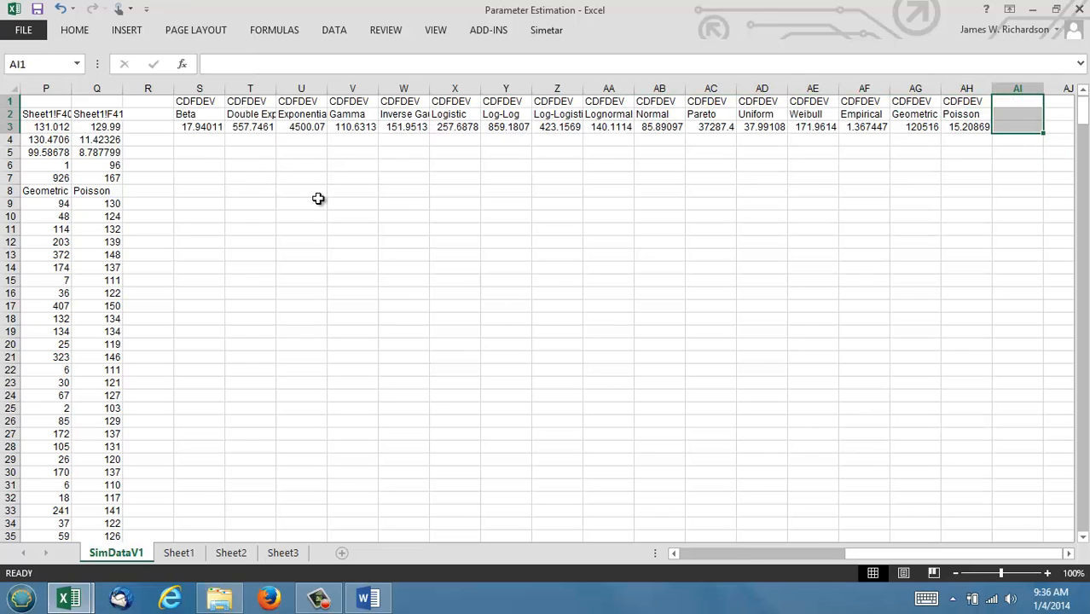
Step: Compare the CDFDEV values in row 3 across all distributions from Beta to Poisson to identify the best fit
click(1048, 573)
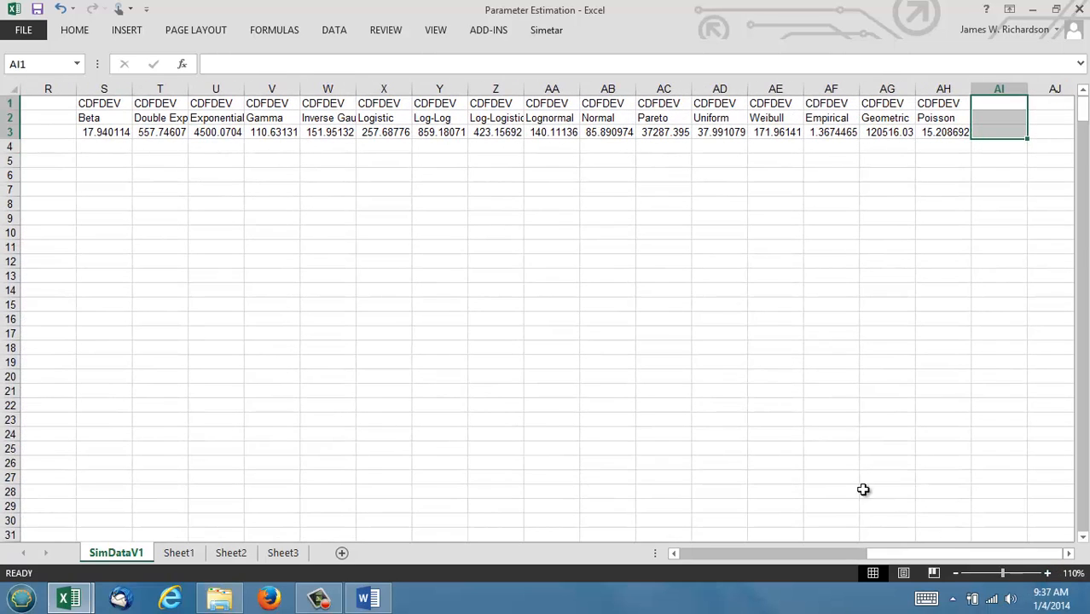
click(217, 175)
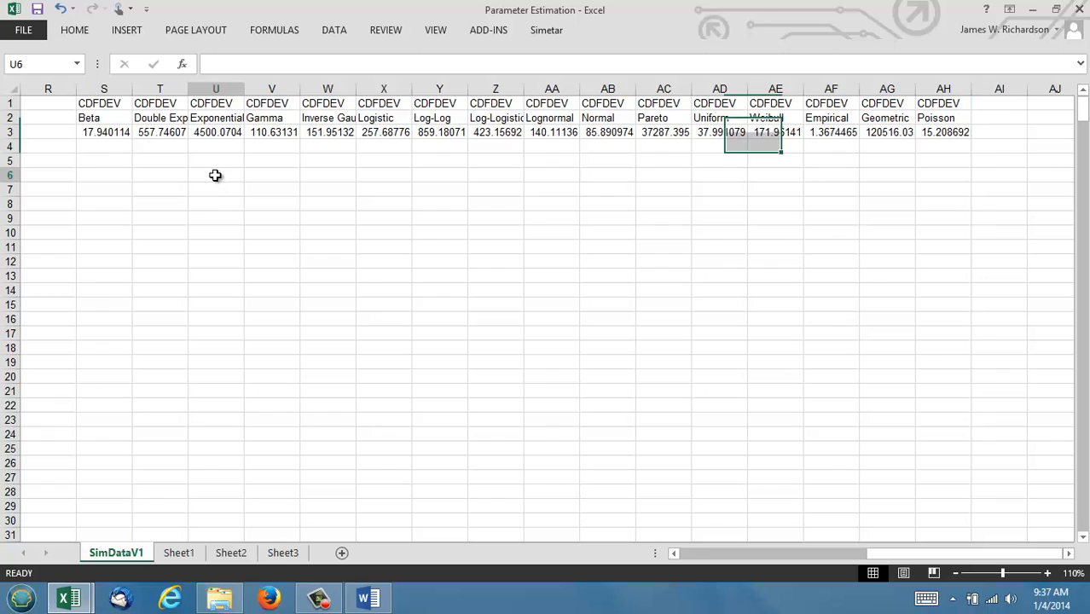
key(Up)
key(Up)
key(Up)
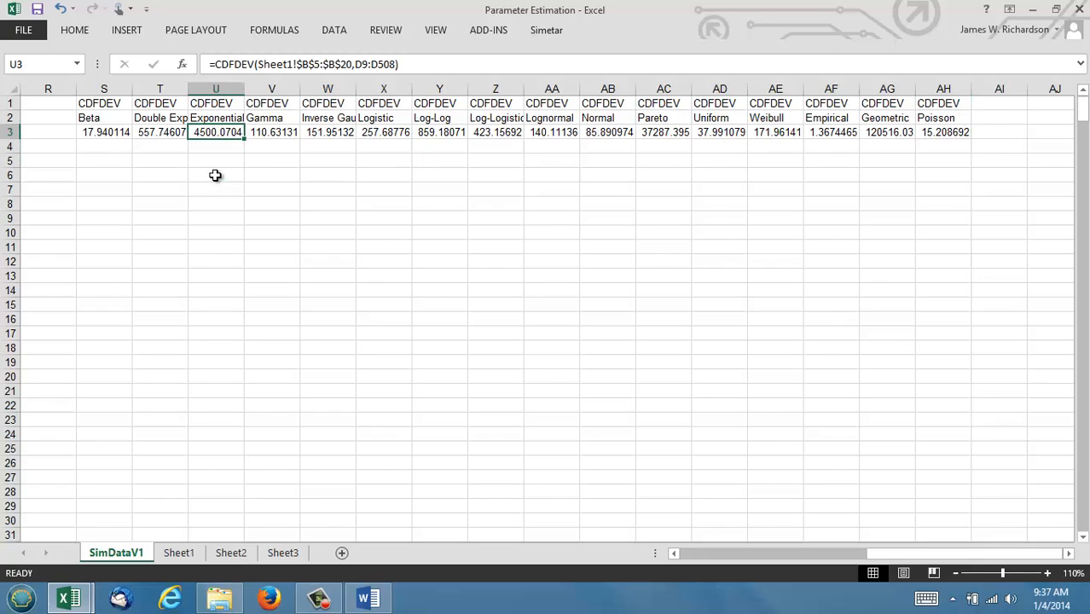
key(Left)
key(Left)
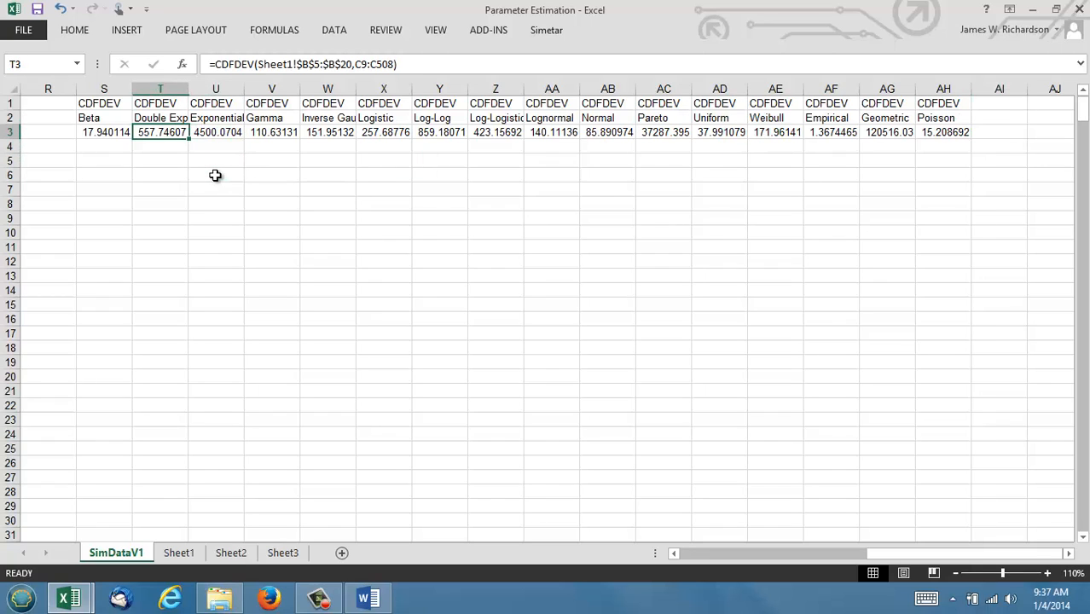
key(Right)
key(Right)
key(Right)
key(Right)
key(Right)
key(Right)
key(Right)
key(Right)
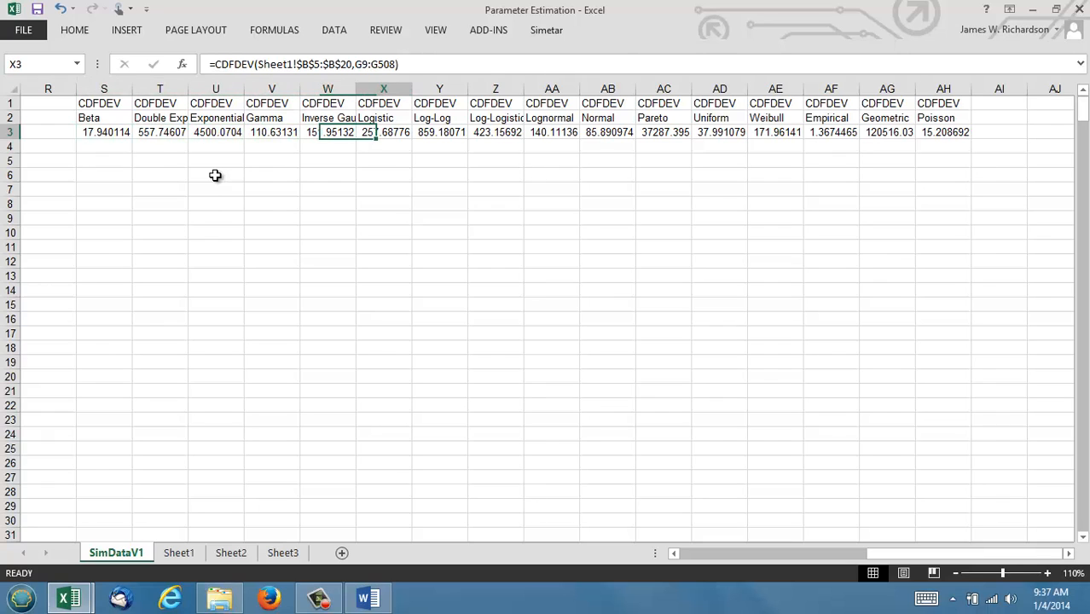
key(Right)
key(Right)
key(Right)
key(Right)
key(Right)
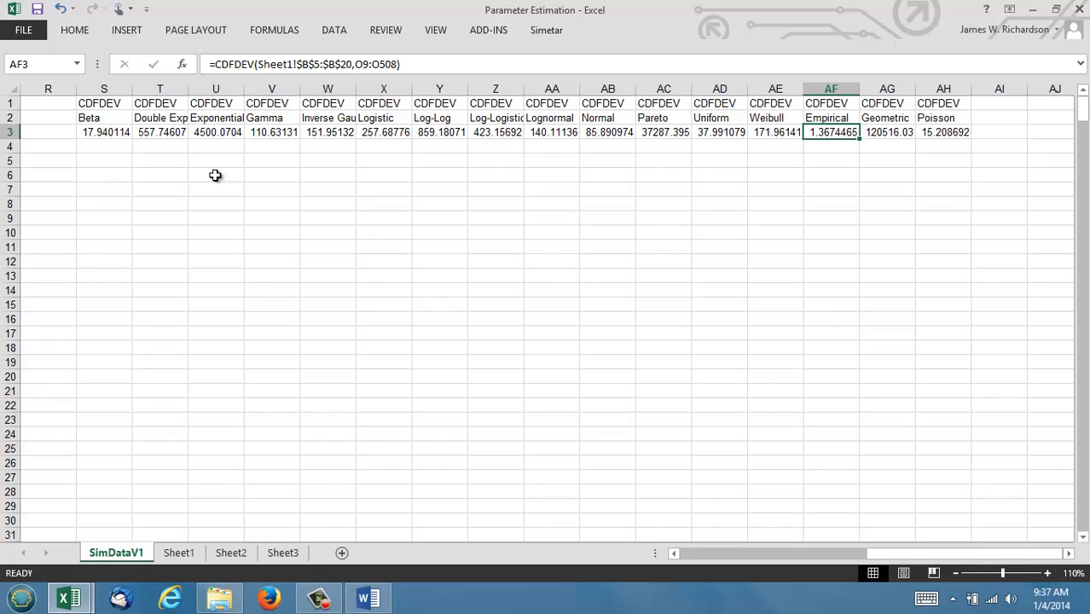
key(Right)
key(Right)
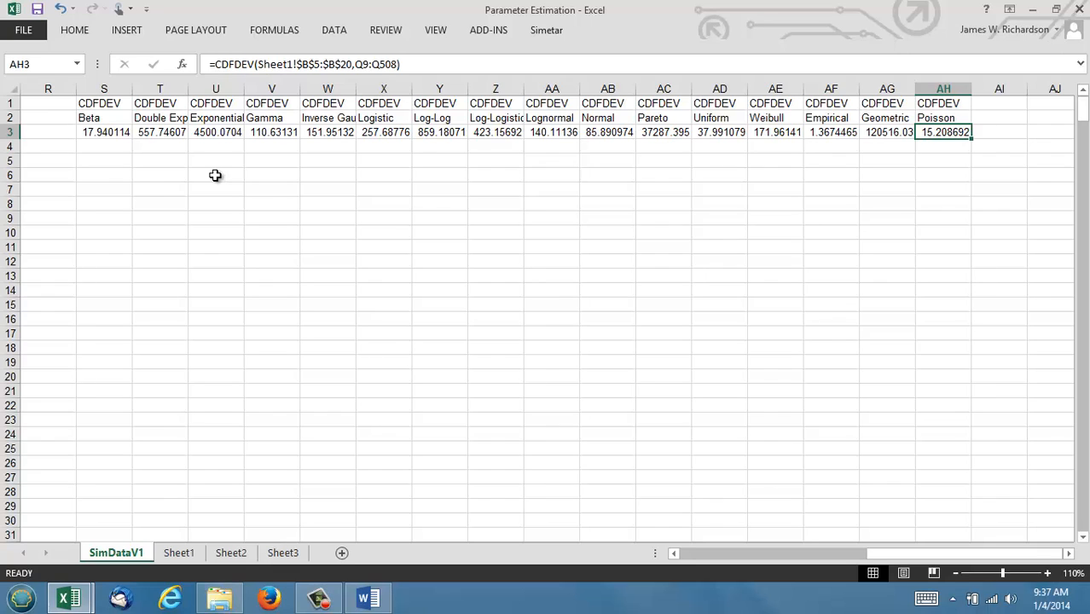
key(Left)
key(Left)
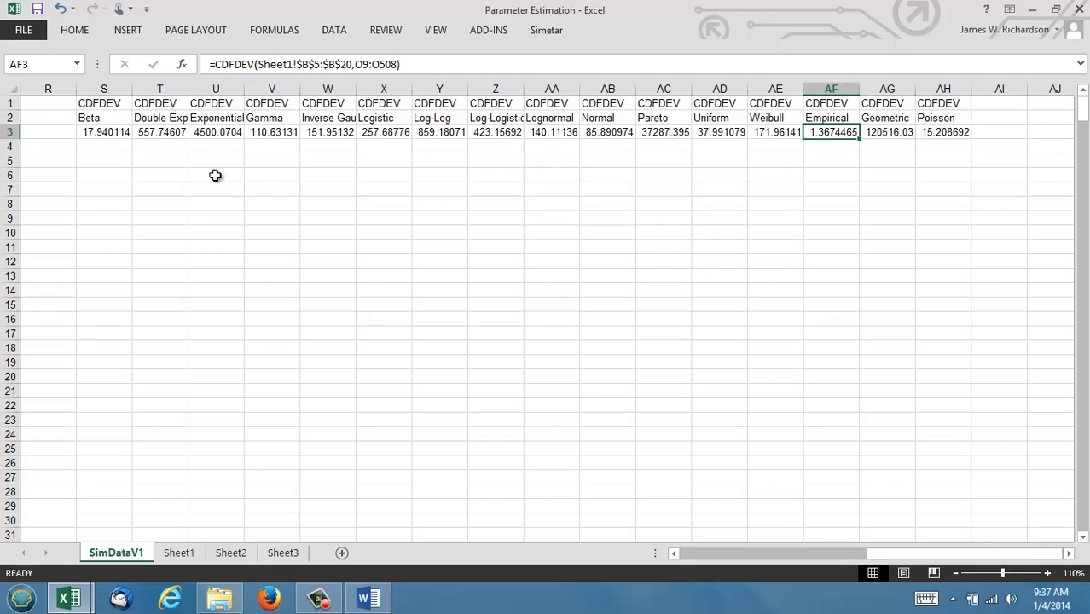
key(Left)
key(Left)
key(Left)
key(Left)
key(Left)
key(Left)
key(Left)
key(Left)
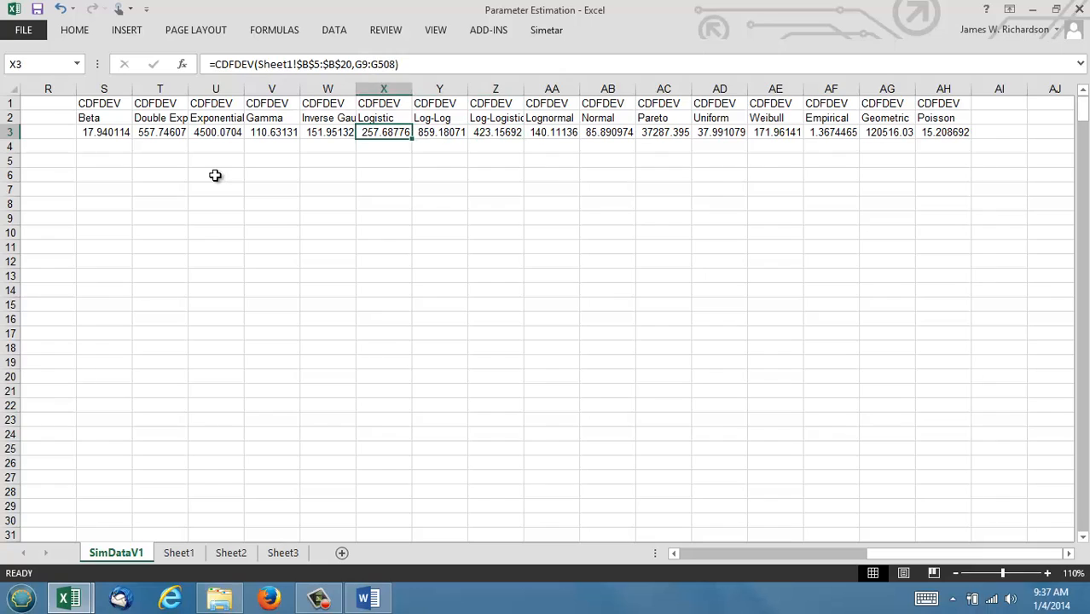
key(Left)
key(Left)
key(Left)
key(Left)
key(Left)
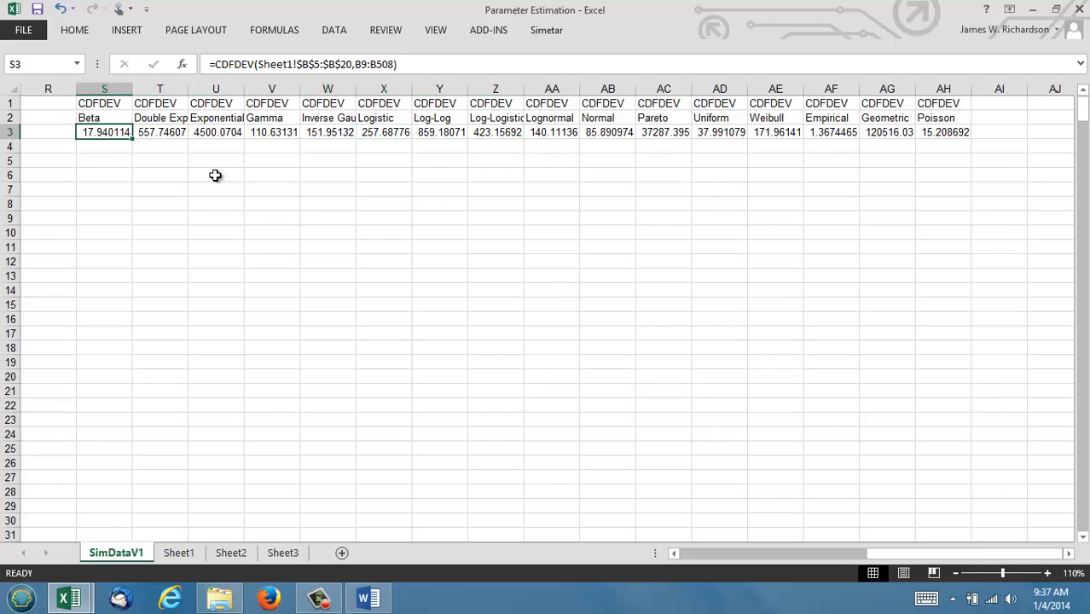
Step: Start a Simetar Cumulative Distribution Function graph with its output range at S5
key(Down)
key(Down)
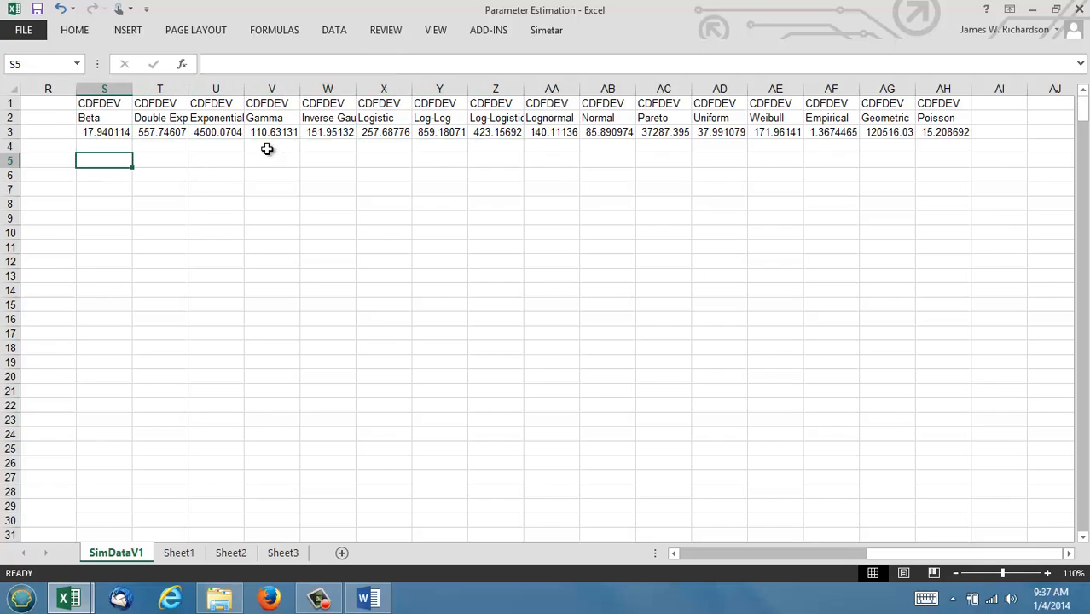
click(546, 33)
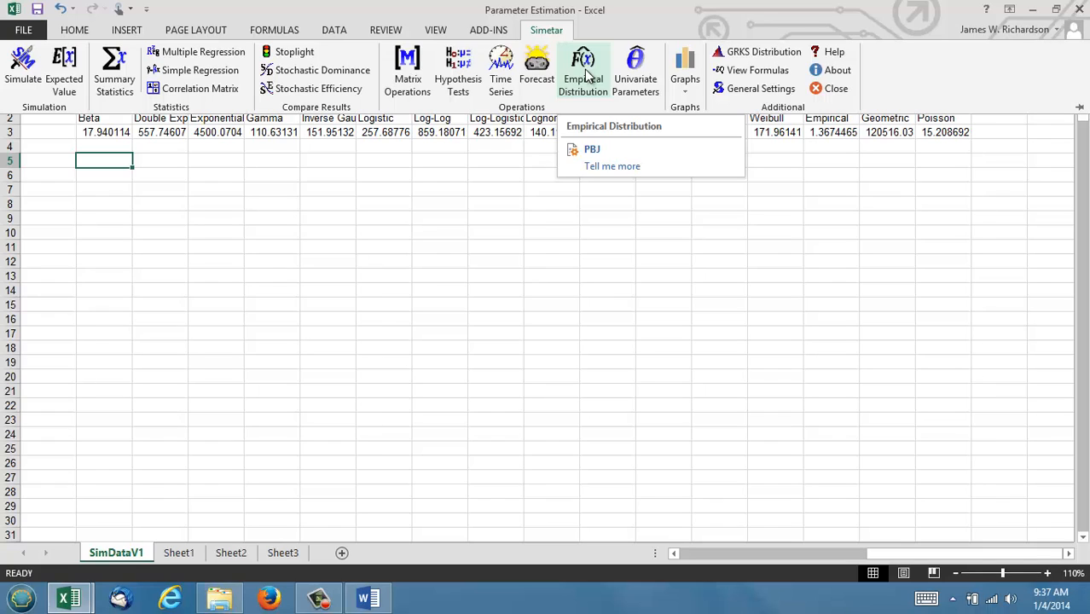
click(685, 72)
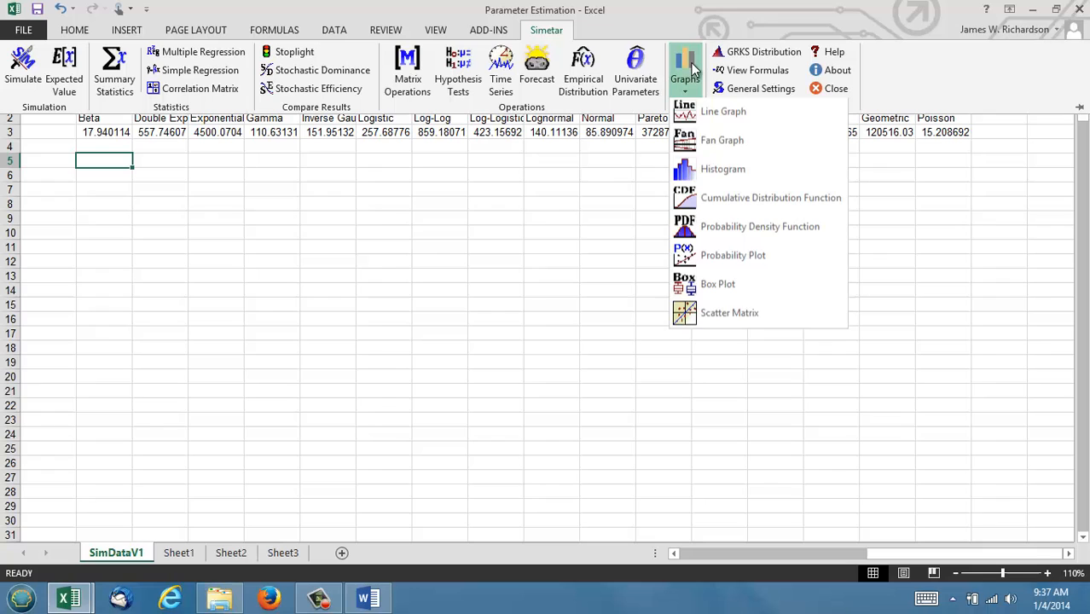
click(685, 205)
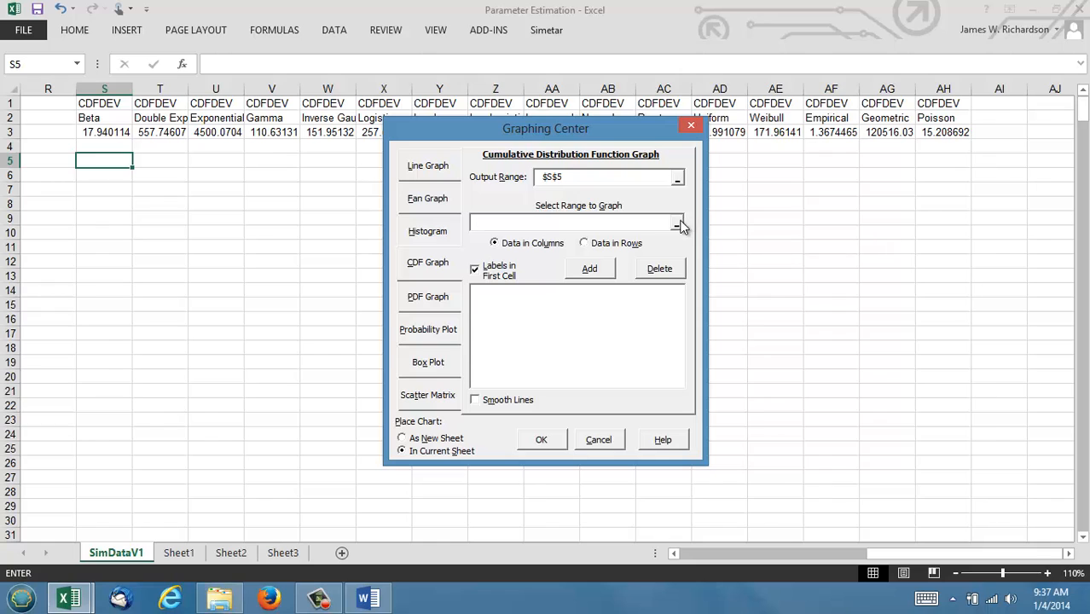
Step: Add the historical Variable 1 data in Sheet1!$B$4:$B$20, including its label, to the CDF graph's ranges
click(678, 224)
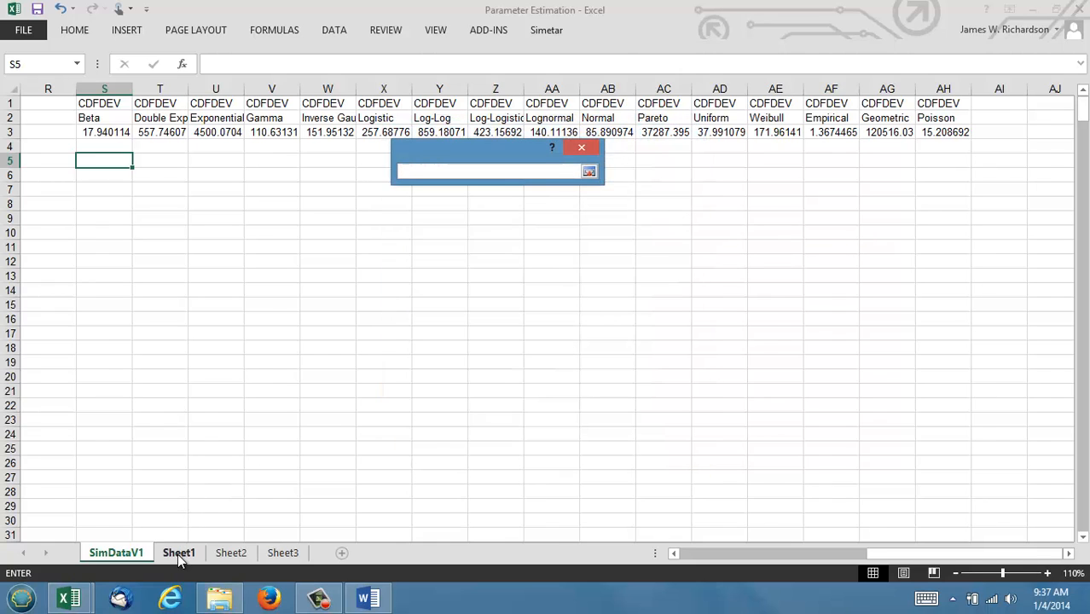
click(177, 553)
drag(226, 391, 258, 128)
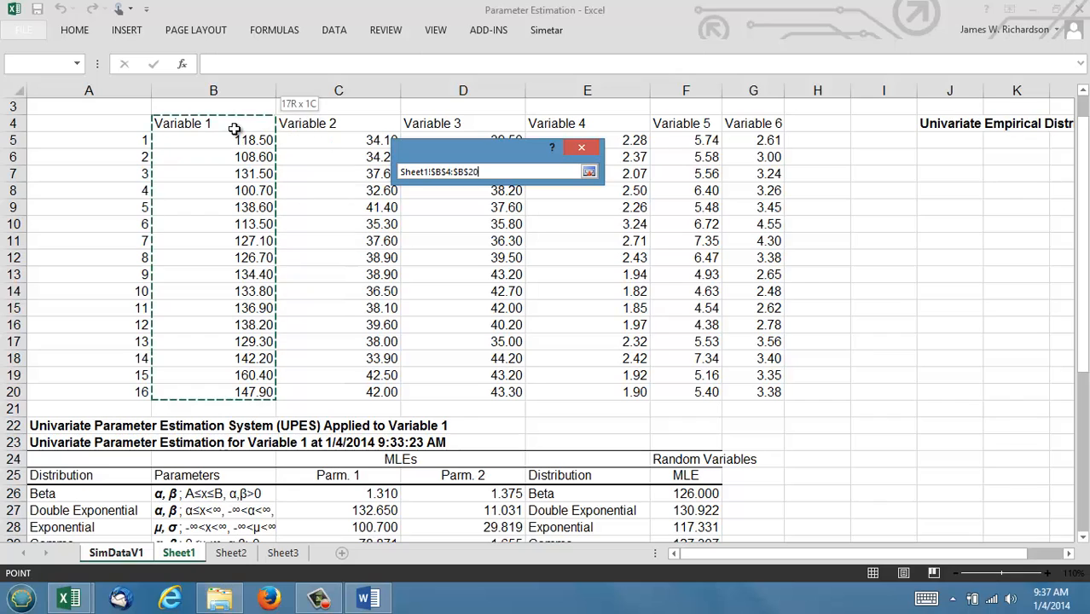
click(589, 172)
click(587, 269)
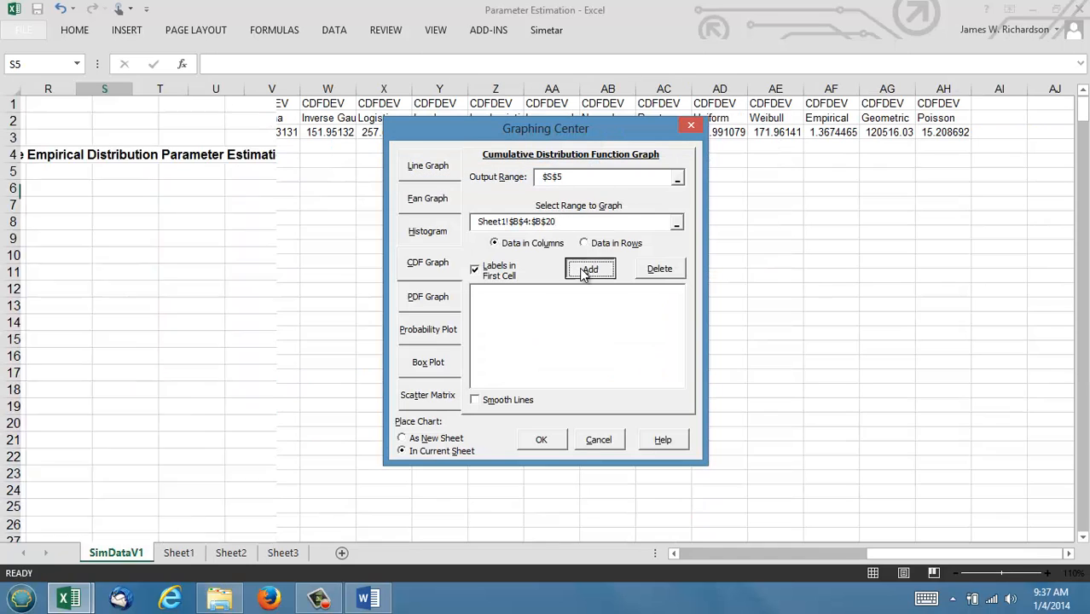
Step: Add the simulated distributions in SimDataV1!$B$8:$Q$508 to the graph ranges and generate the CDF chart in the current sheet
click(677, 226)
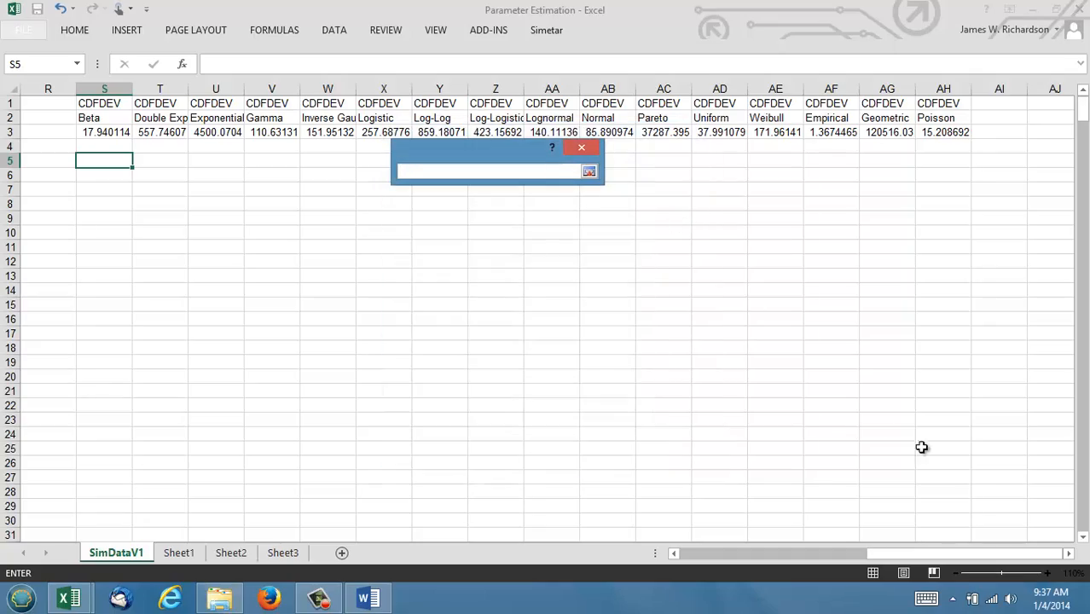
drag(904, 554, 737, 551)
drag(833, 209, 106, 466)
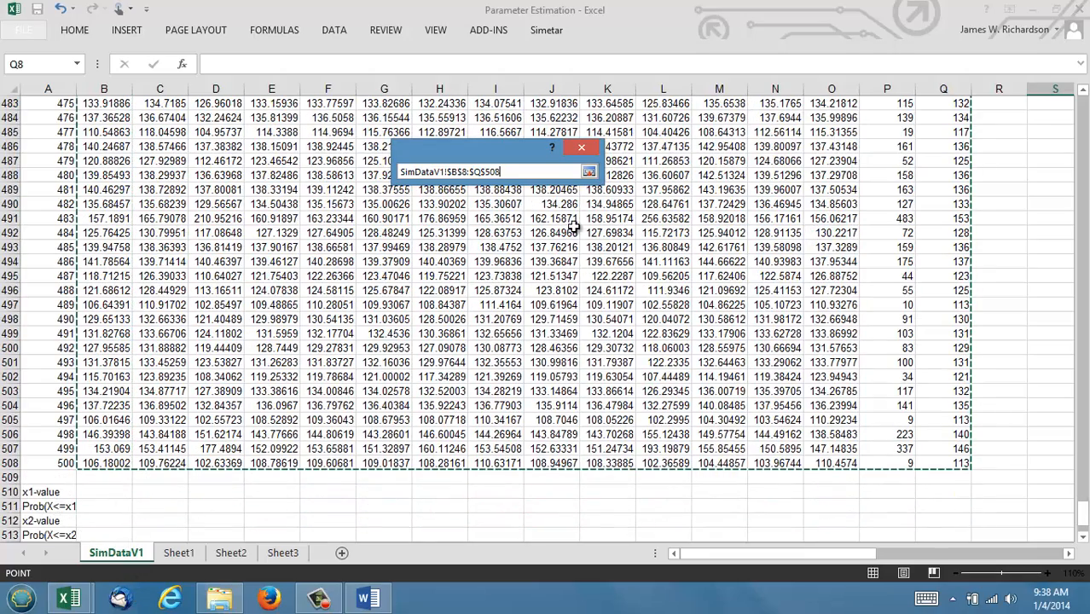
click(594, 174)
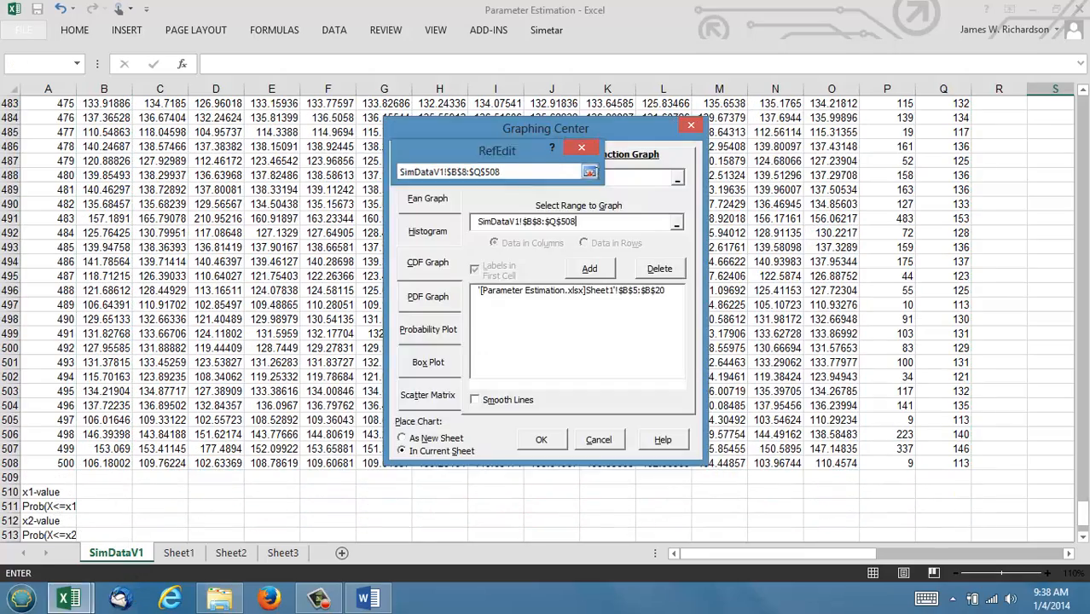
click(584, 269)
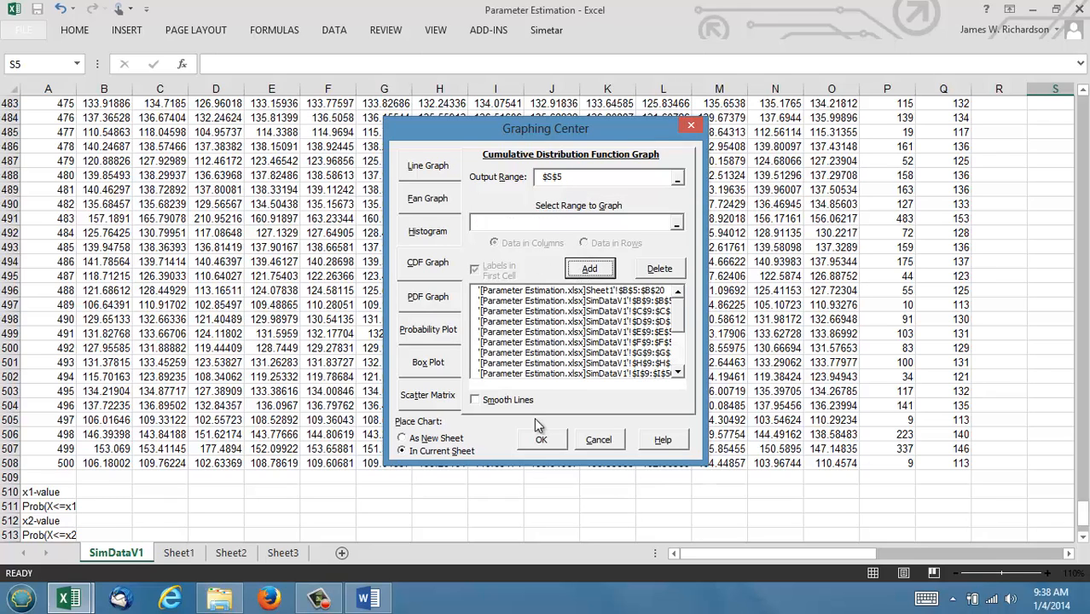
click(539, 440)
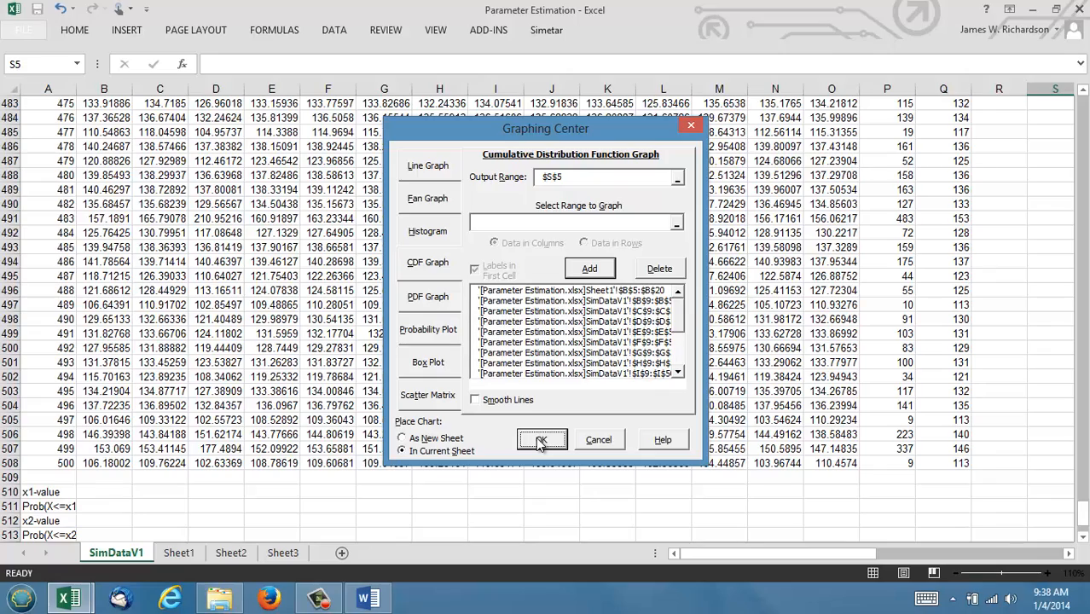
click(539, 441)
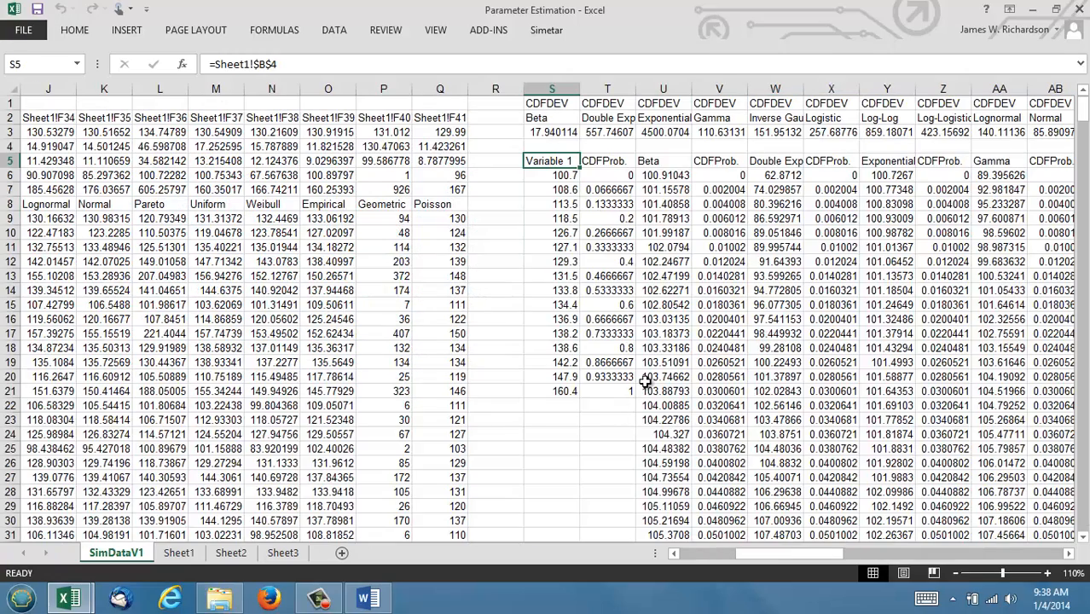
Step: Enlarge the CDF chart beyond the output columns until it extends to about column BG and row 31
click(645, 381)
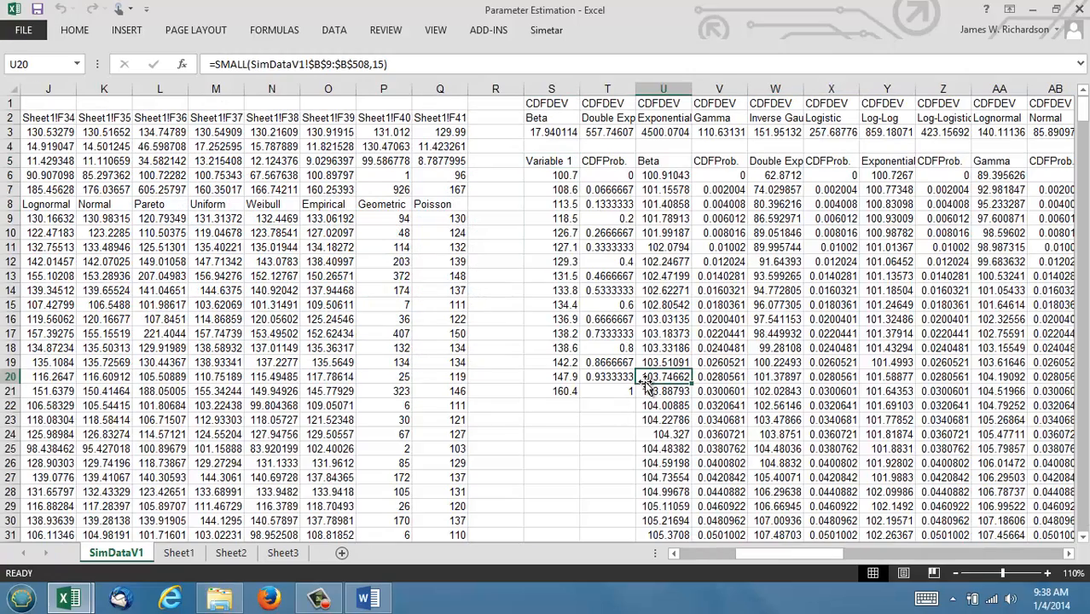
key(Right)
key(Right)
key(Right)
key(Right)
key(Right)
key(Right)
key(Right)
key(Right)
key(Right)
key(Right)
key(Right)
key(Right)
key(Right)
key(Right)
key(Right)
key(Right)
key(Right)
key(Right)
key(Right)
key(Right)
key(Right)
key(Right)
key(Right)
key(Right)
key(Right)
key(Right)
key(Right)
key(Right)
key(Right)
key(Right)
key(Right)
key(Right)
key(Right)
key(Right)
key(Right)
key(Right)
key(Right)
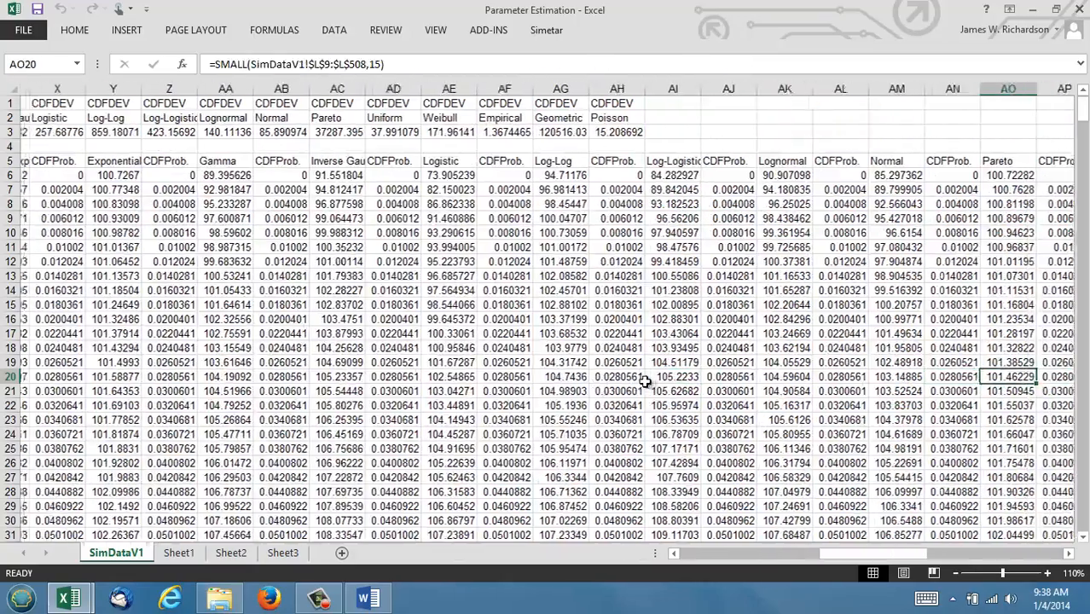
key(Right)
key(Right)
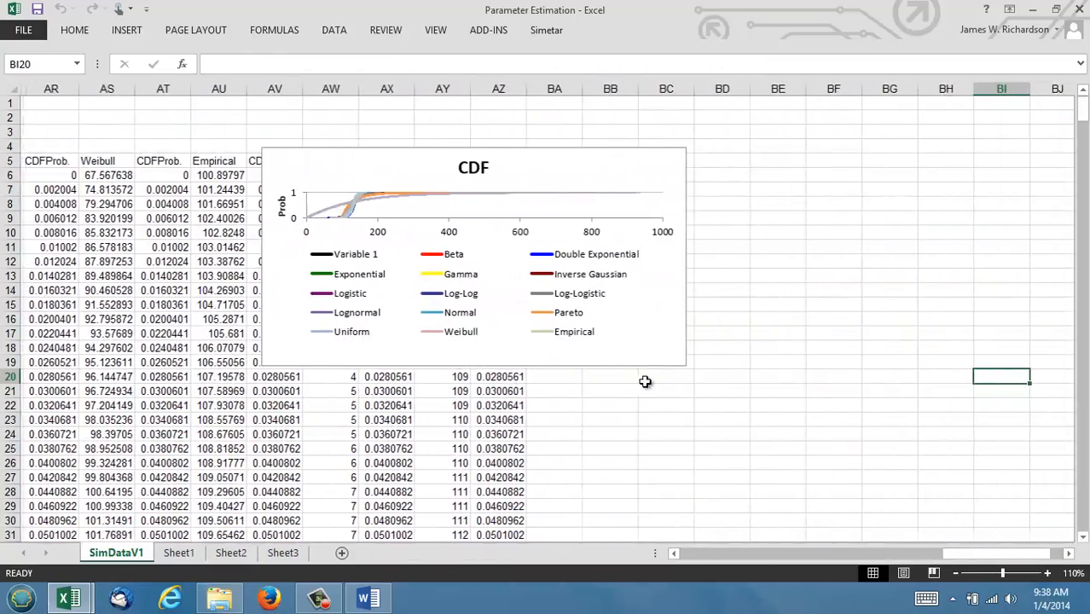
click(302, 168)
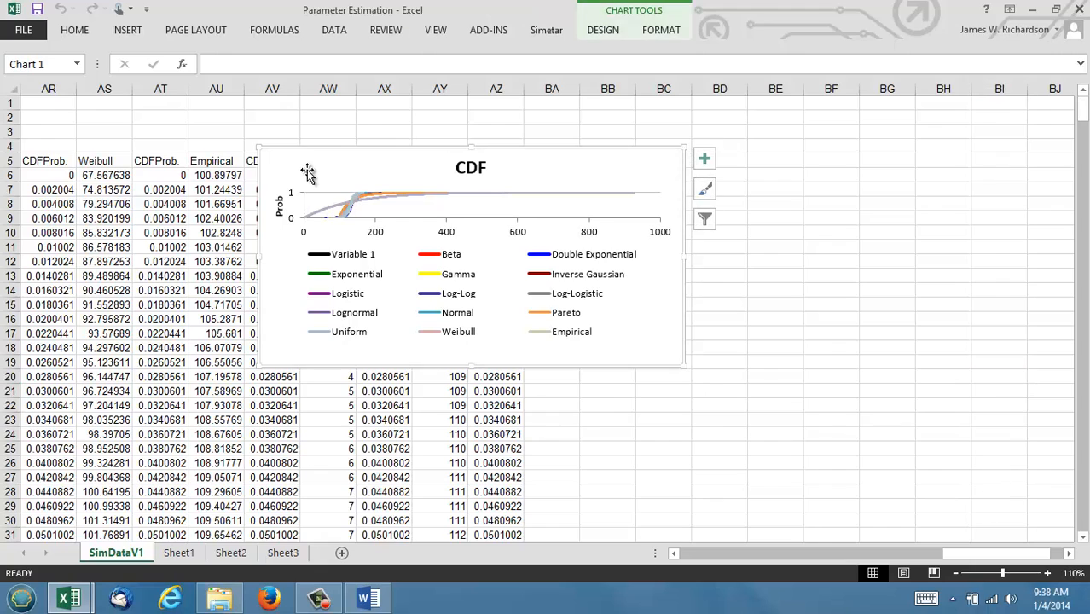
drag(689, 370, 883, 535)
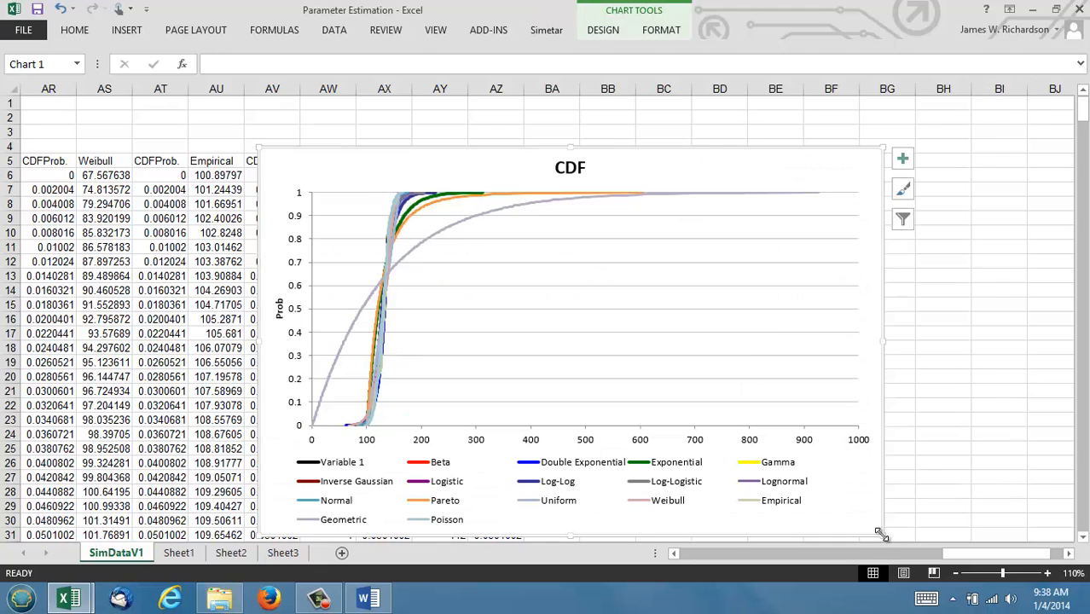
Step: Remove the Geometric, Pareto and Exponential series from the CDF chart
click(492, 216)
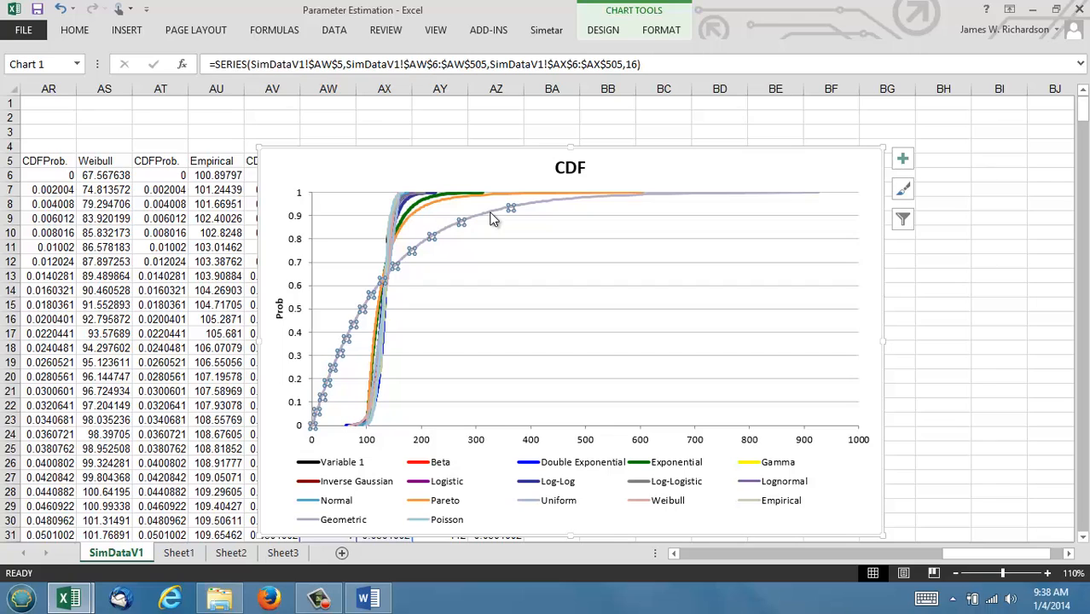
key(Delete)
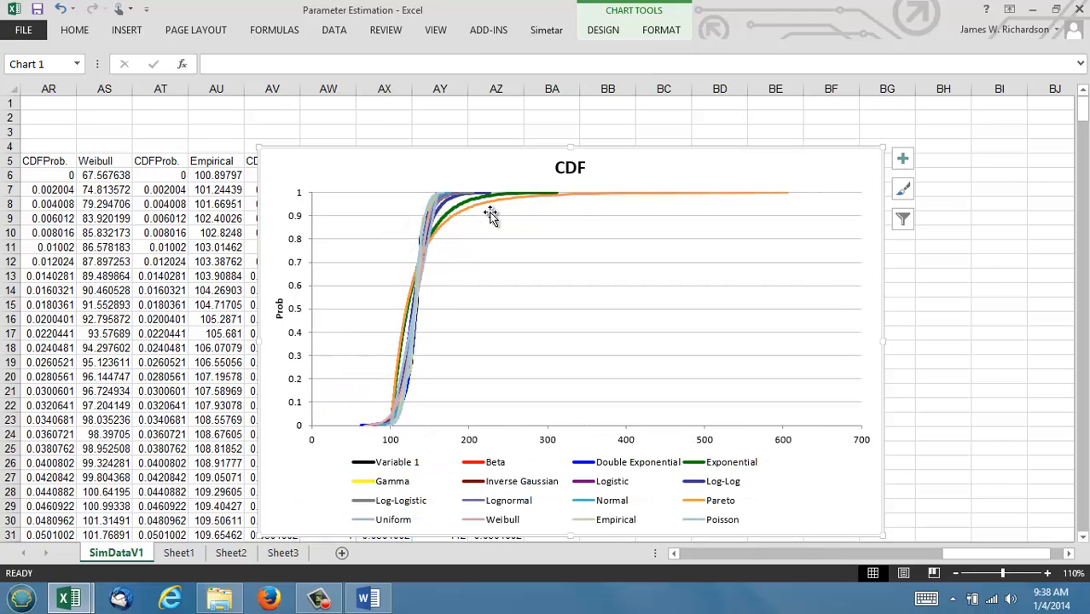
click(632, 194)
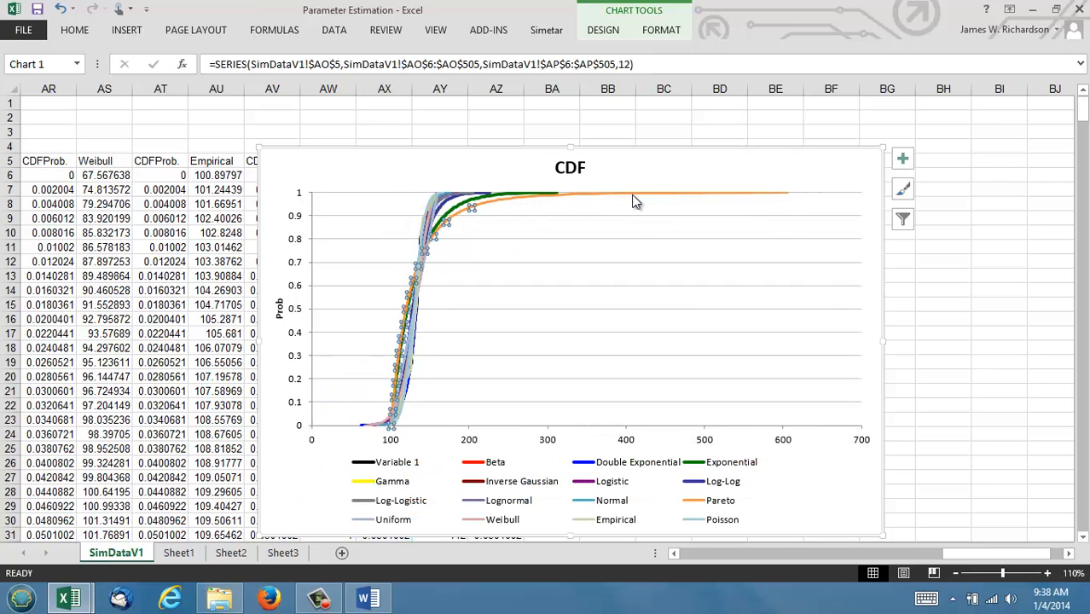
key(Delete)
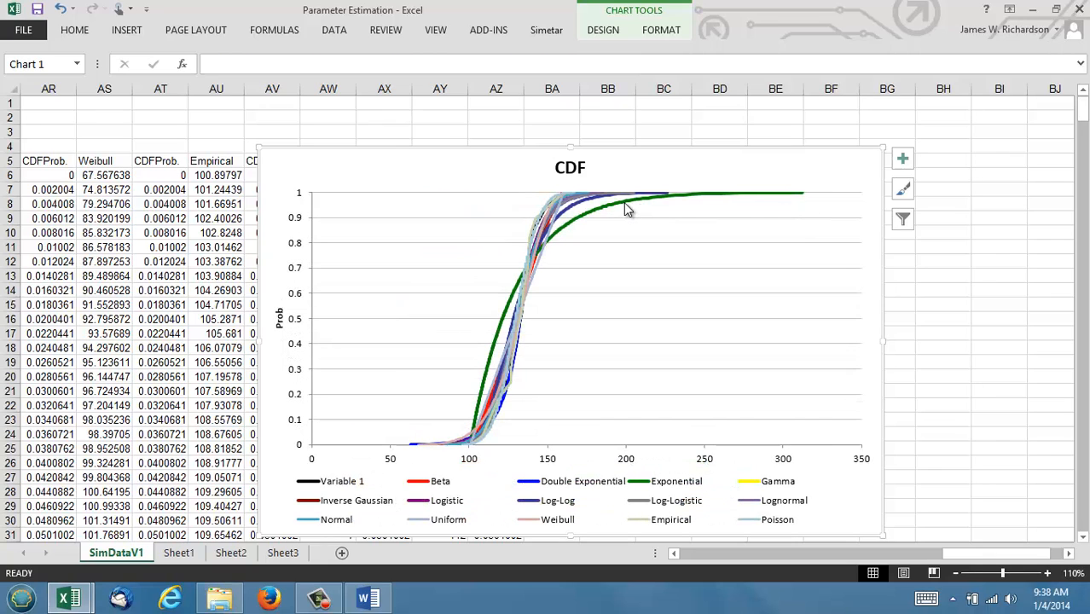
click(625, 209)
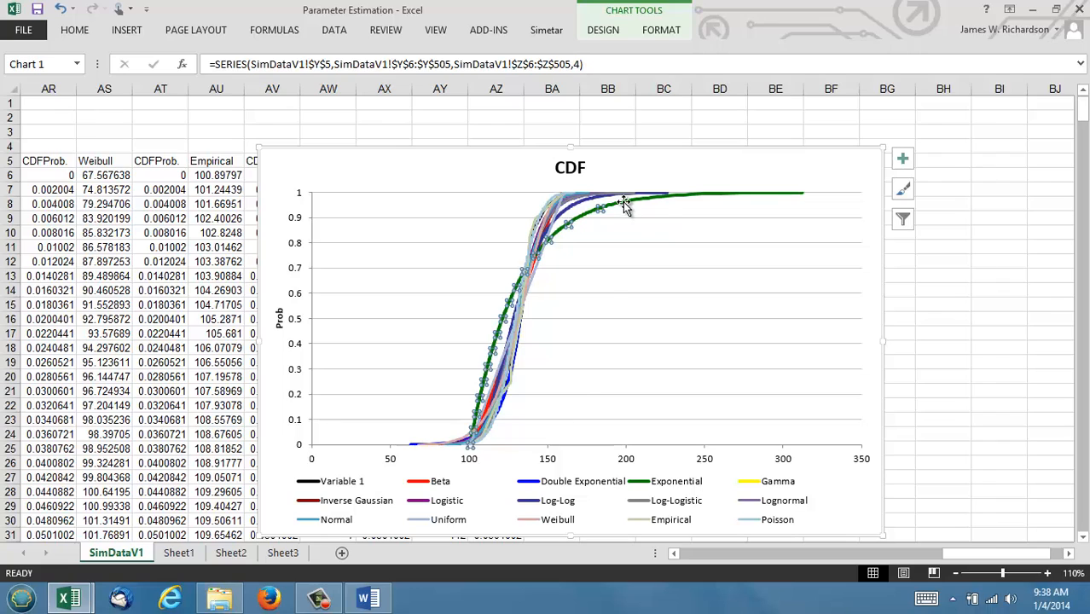
key(Delete)
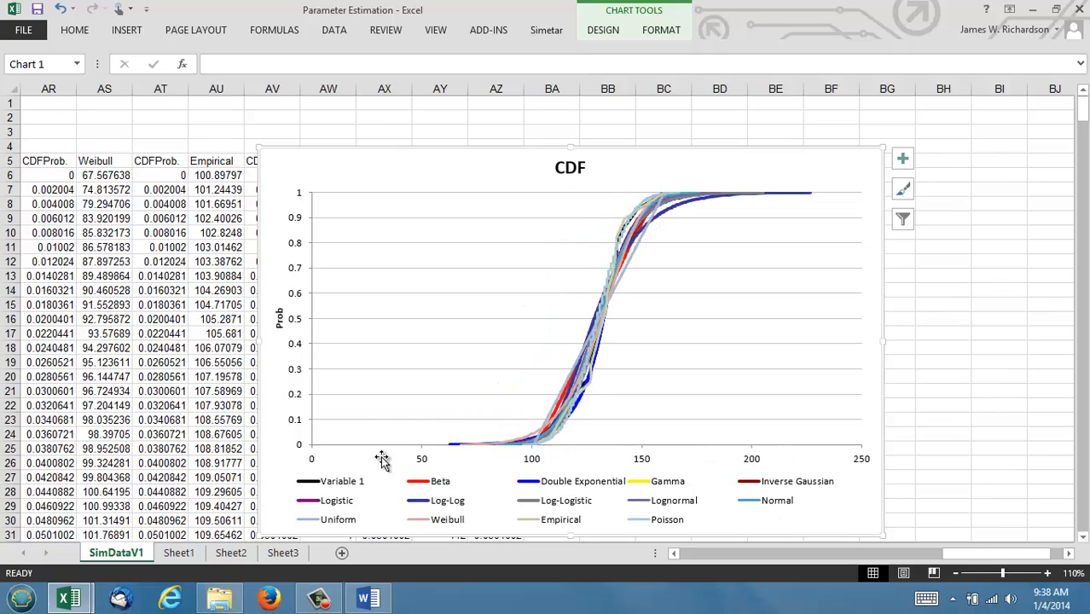
Step: Remove the Double Exponential, Weibull and Log-Log series from the CDF chart
click(451, 445)
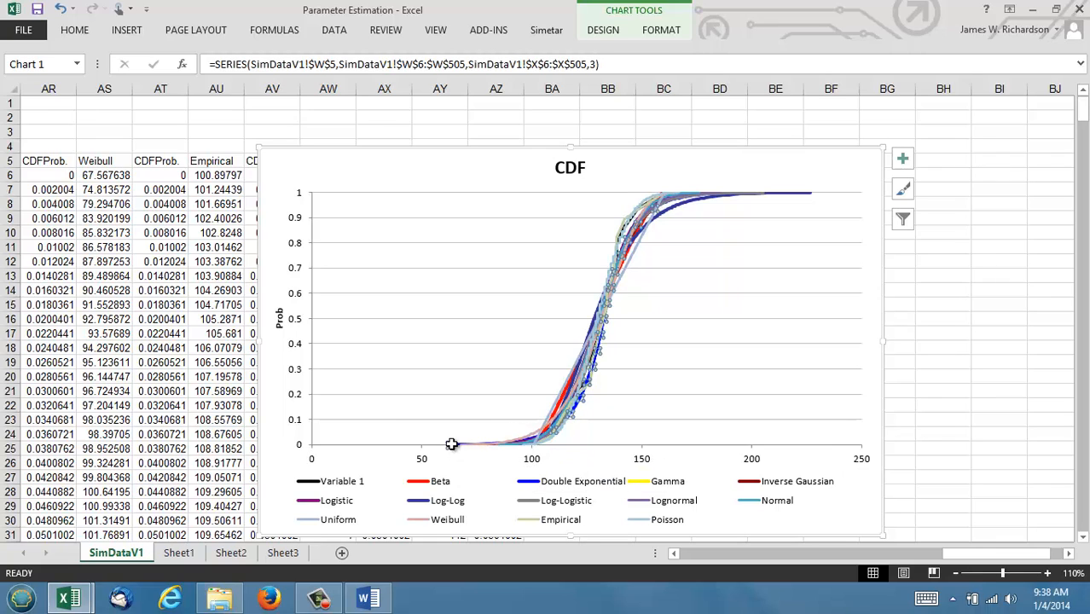
key(Delete)
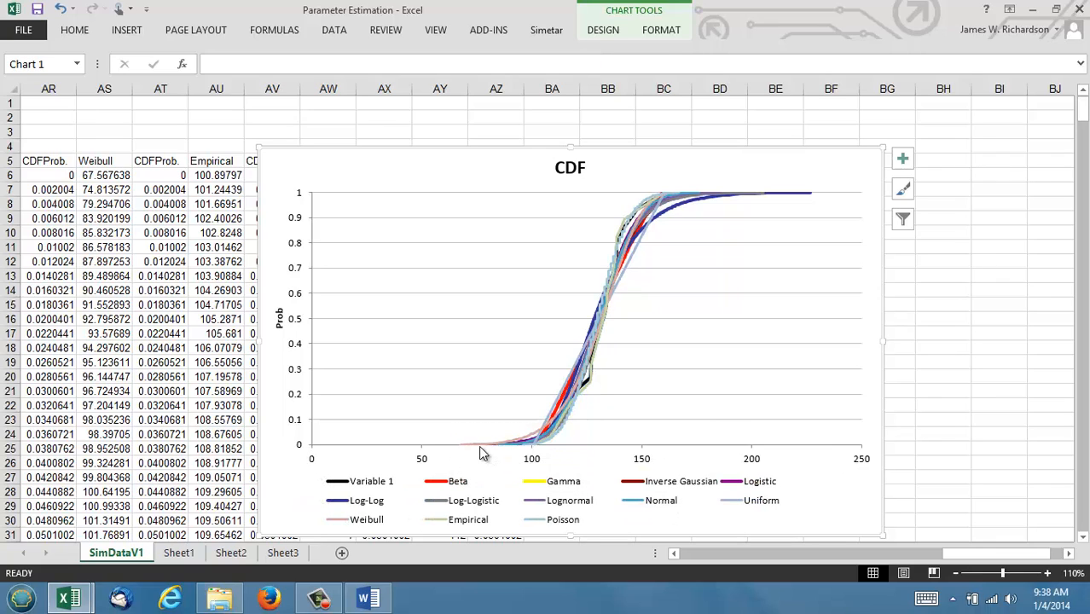
click(474, 445)
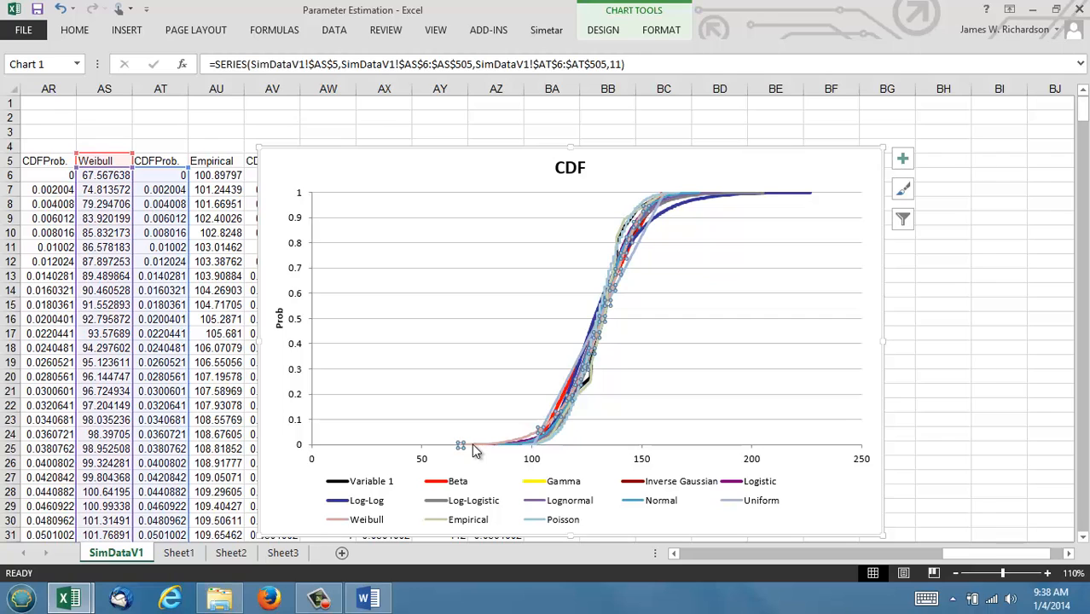
key(Delete)
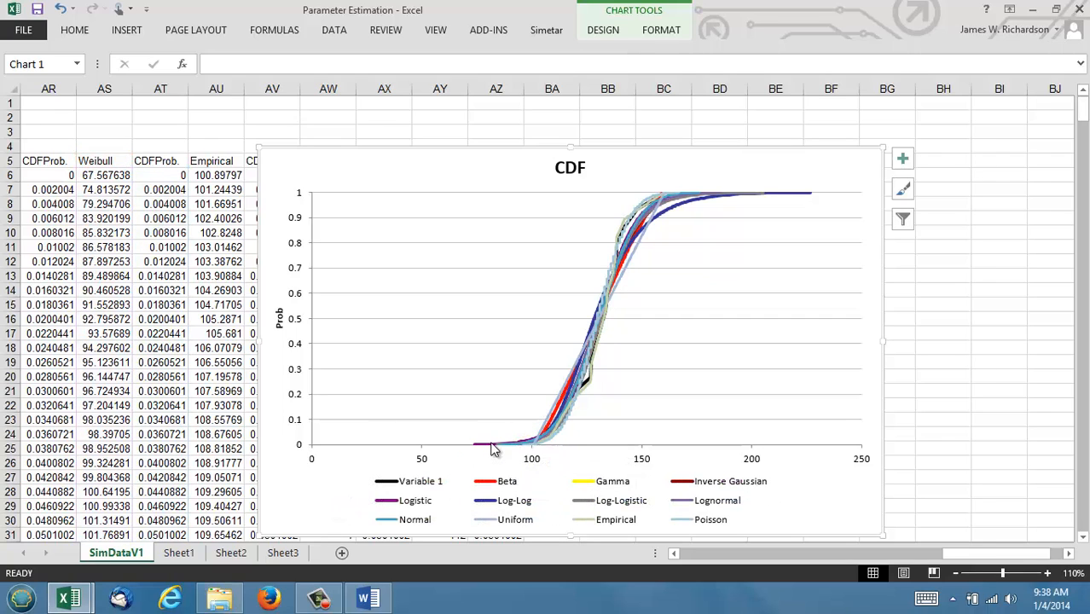
click(673, 207)
key(Delete)
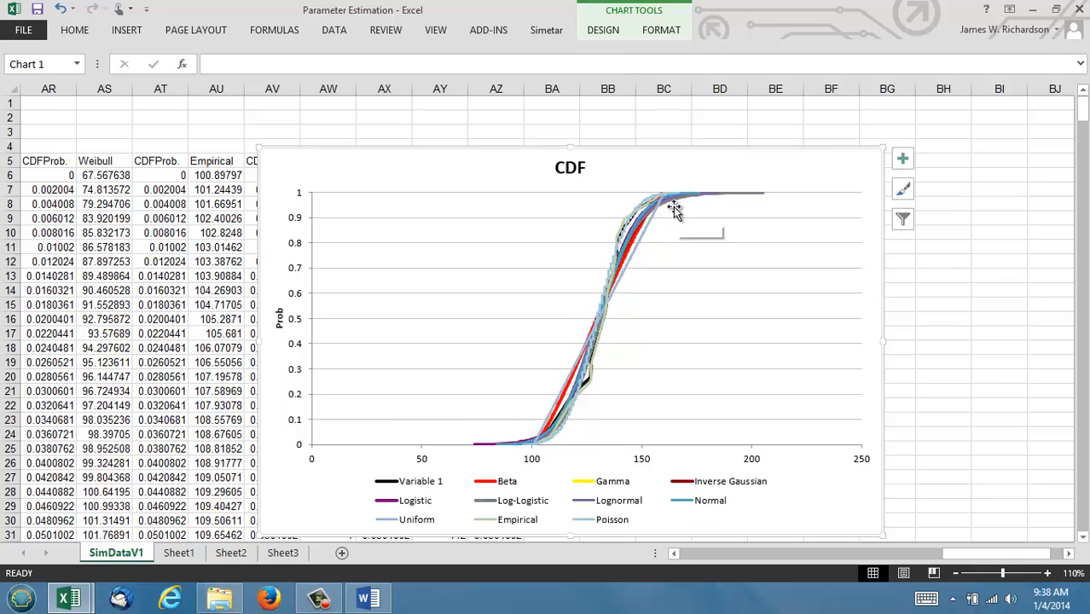
Step: Remove the Uniform and Beta series from the CDF chart
click(646, 237)
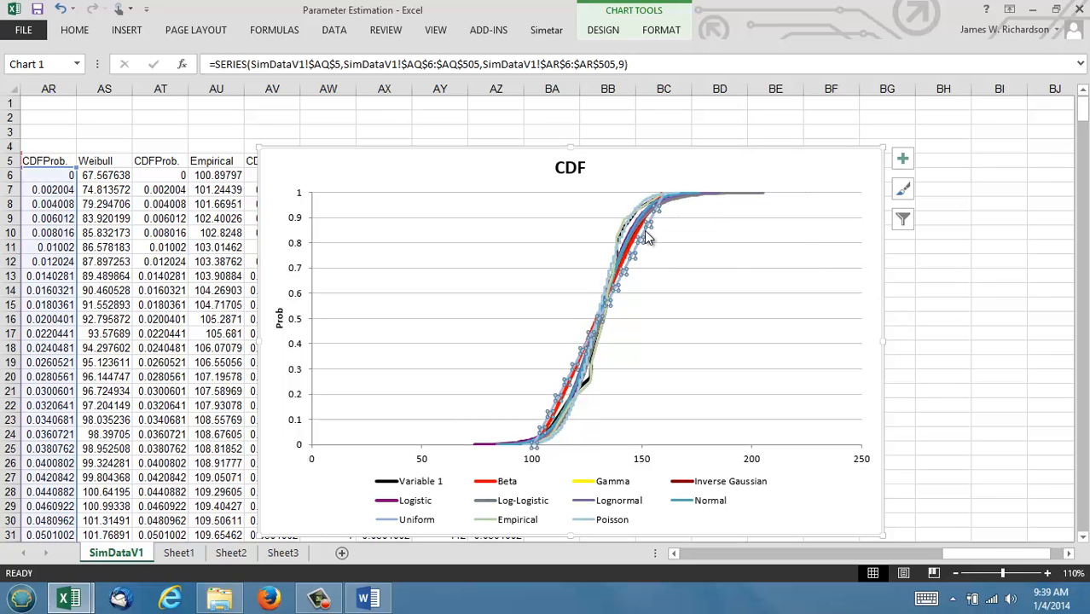
key(Delete)
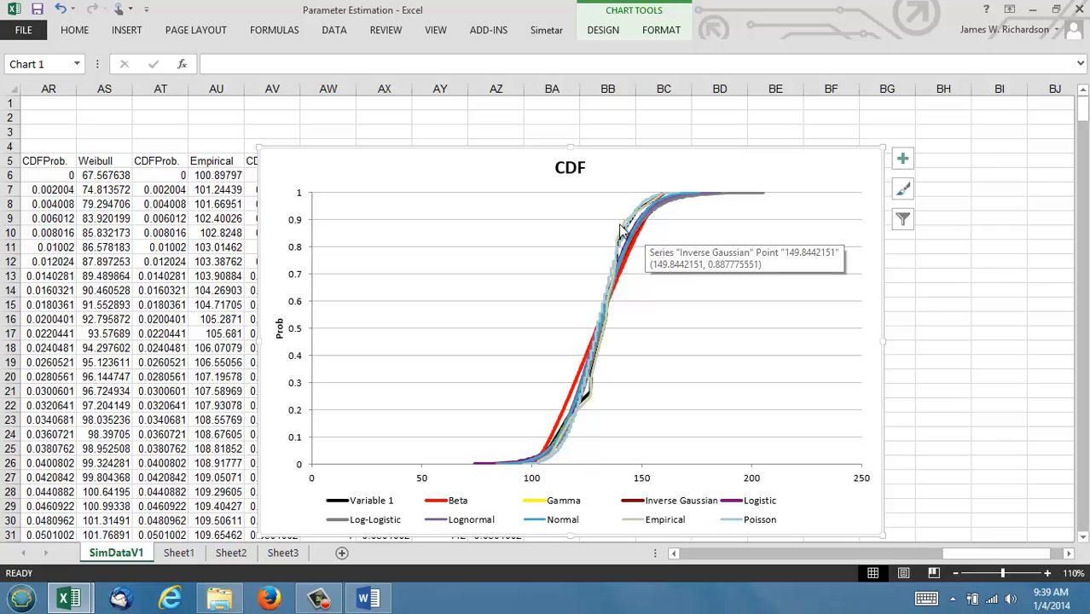
click(569, 392)
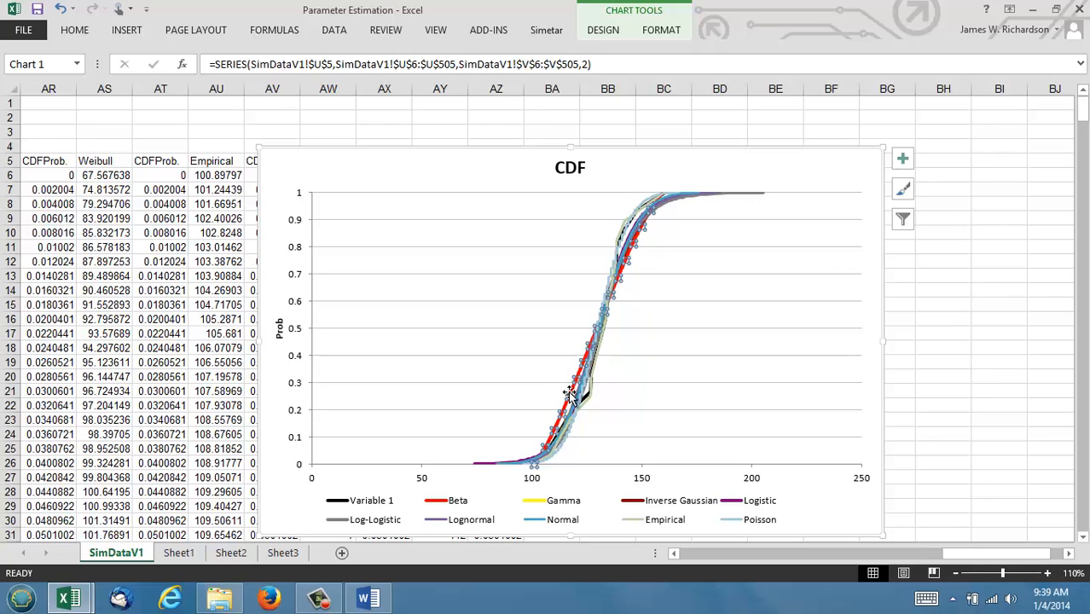
key(Delete)
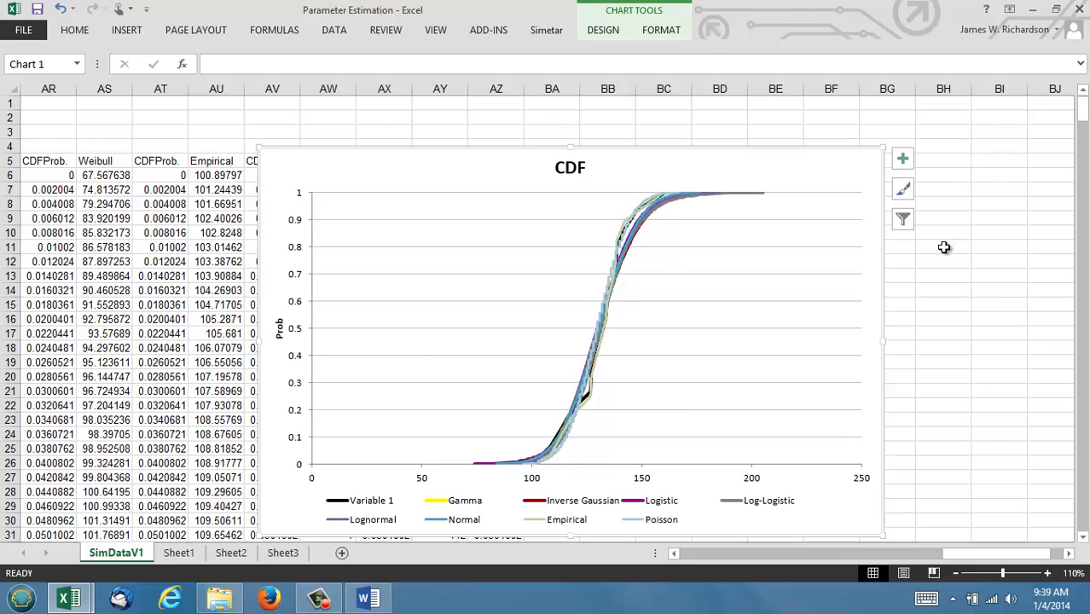
Step: Go to Sheet1 and read the full heading of the univariate empirical distribution section in row 4
click(178, 553)
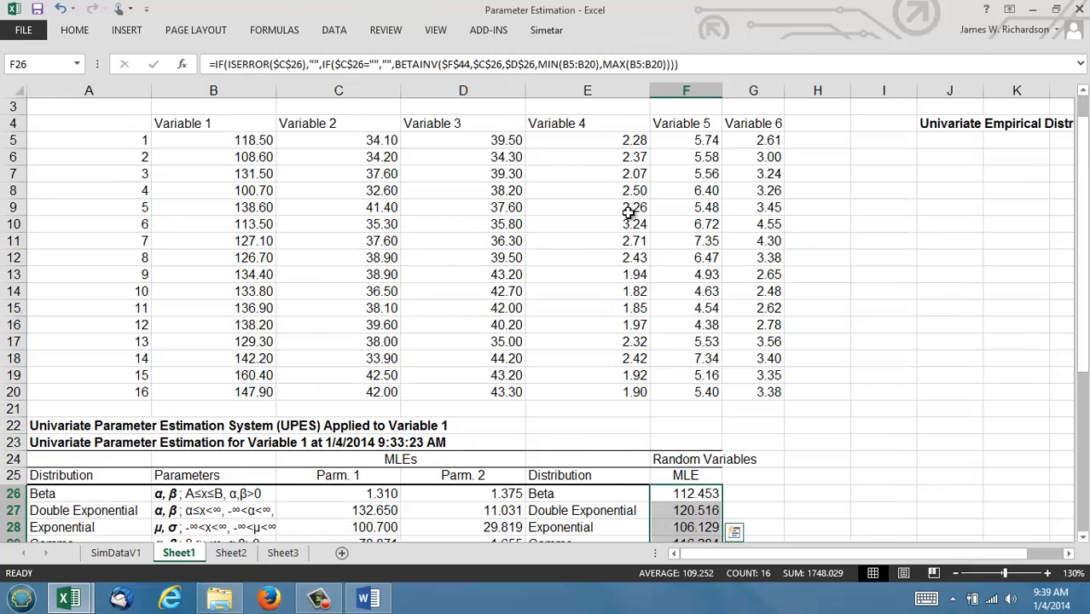
click(938, 145)
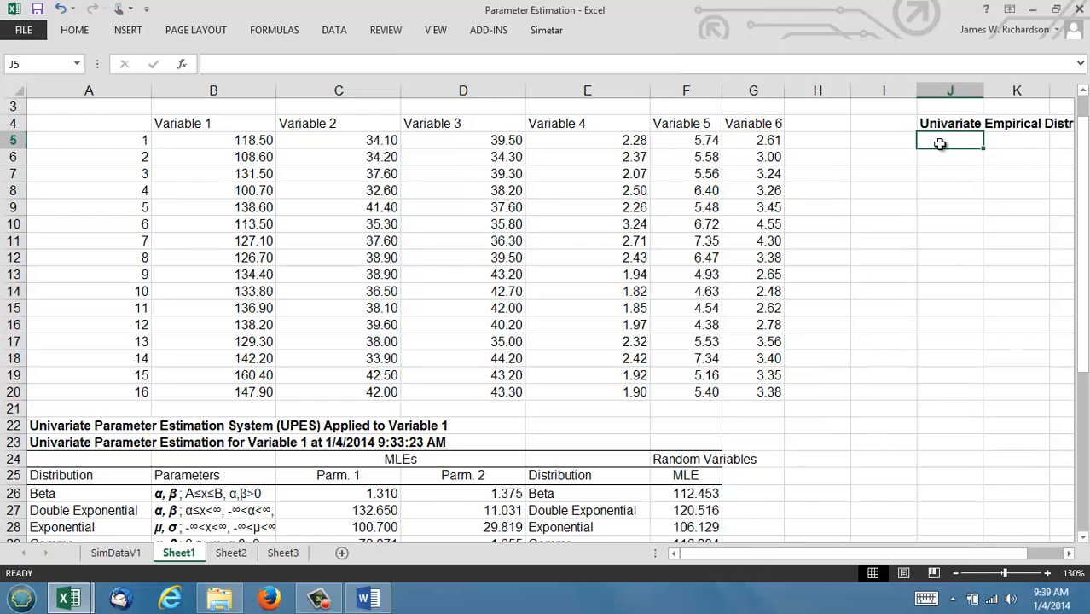
key(Right)
key(Right)
key(Right)
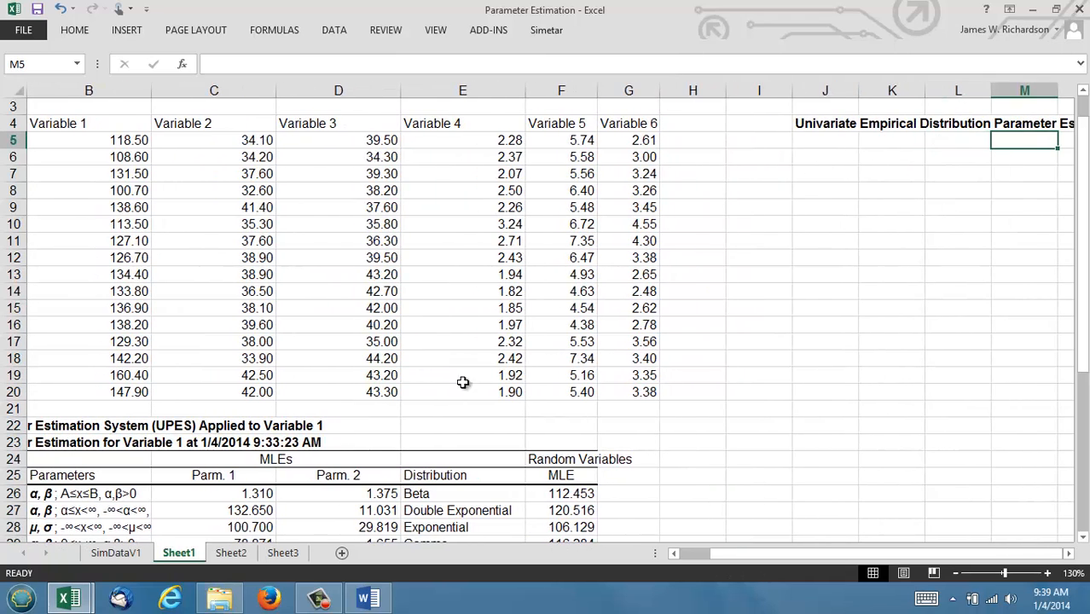
click(86, 446)
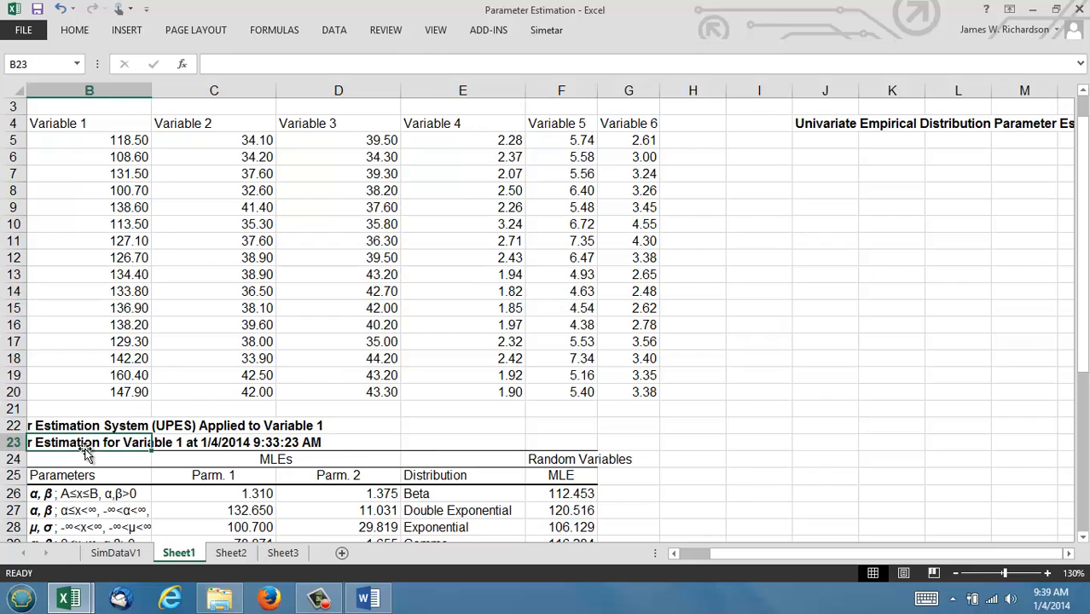
key(Left)
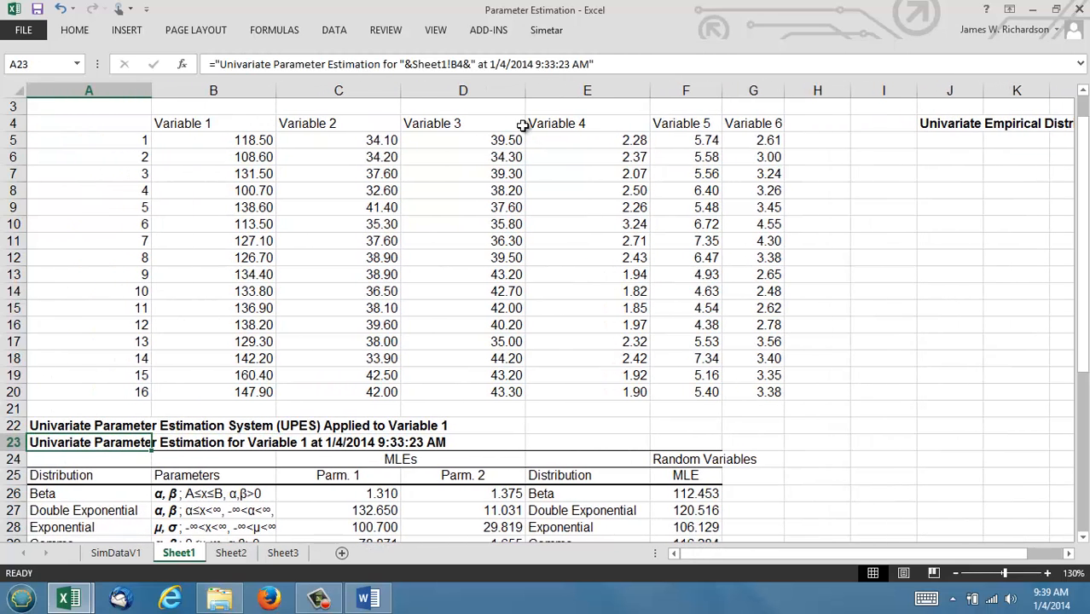
click(928, 145)
key(Right)
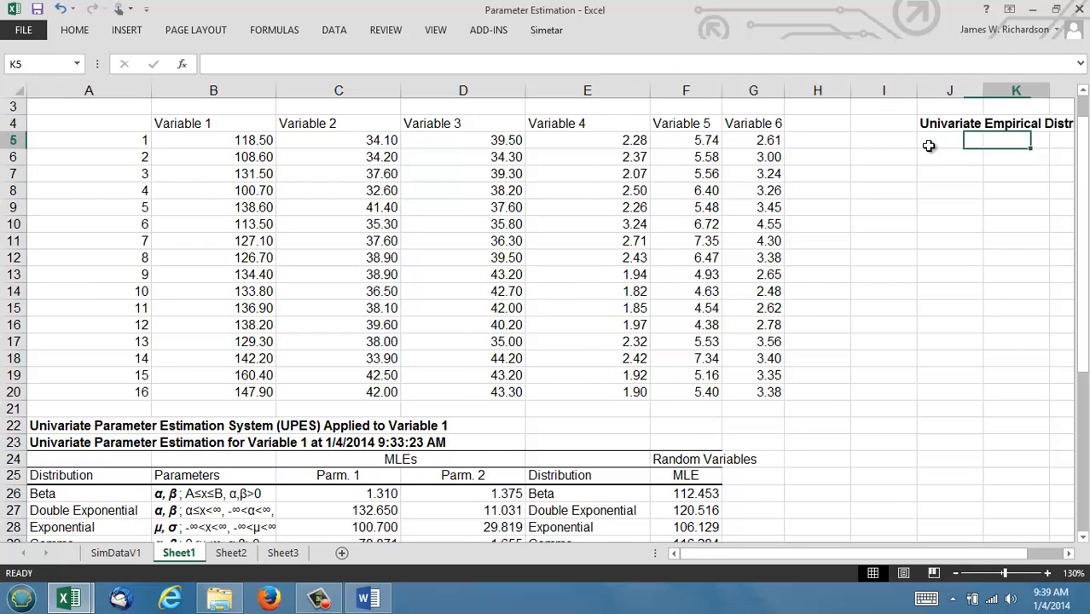
key(Right)
key(Right)
key(Right)
key(Right)
key(Right)
key(Right)
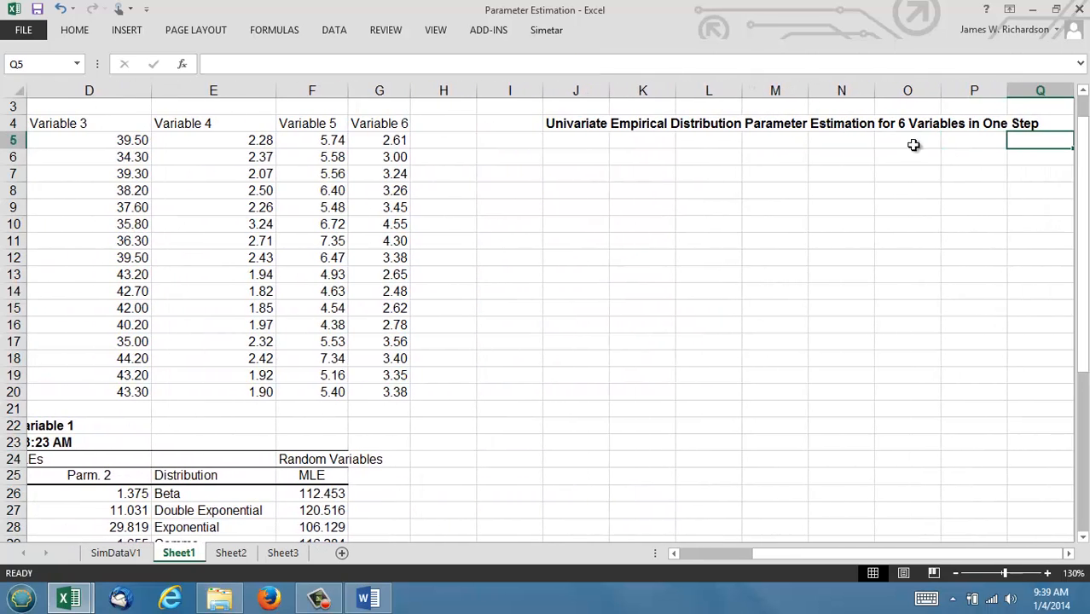
Step: Start Simetar's Empirical Distribution estimation with its output range at J6
click(563, 157)
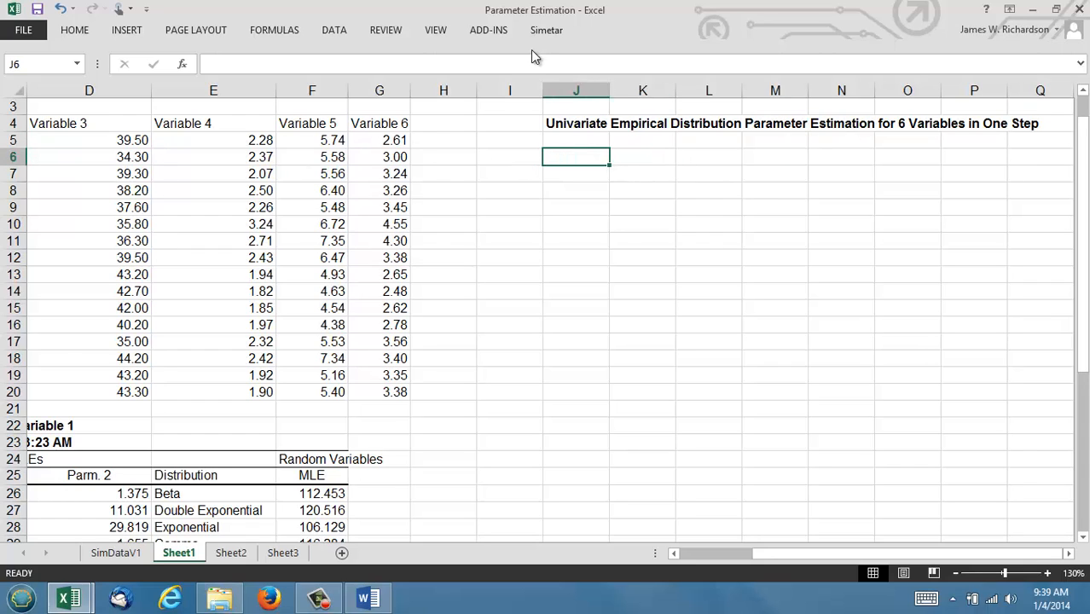
click(547, 33)
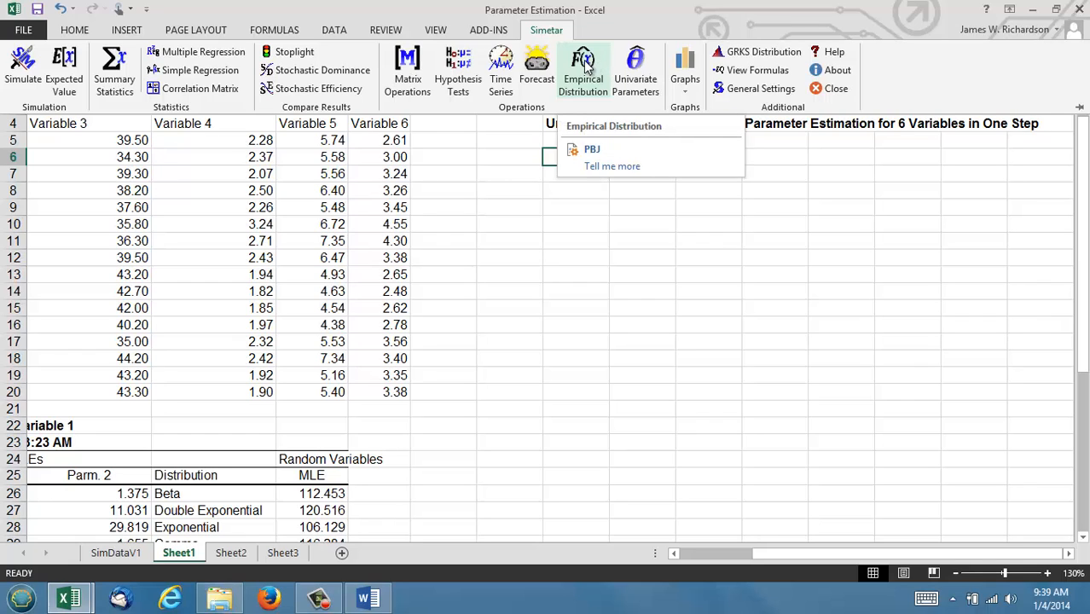
click(585, 68)
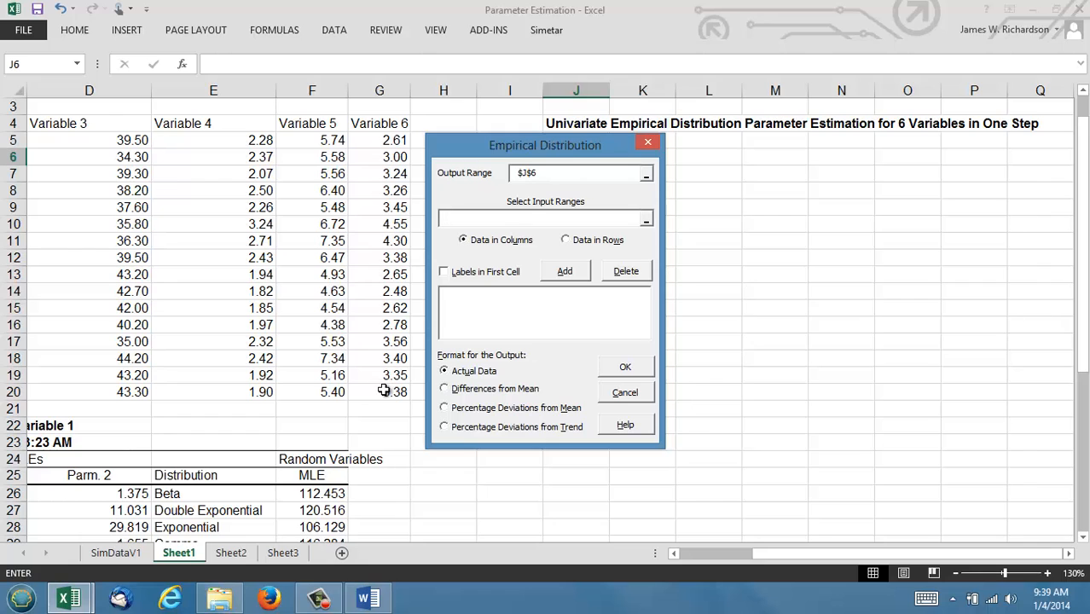
Step: Add Sheet1!$B$4:$G$20 with labels in the first cell and estimate the empirical distributions as percentage deviations from trend
drag(383, 390, 185, 125)
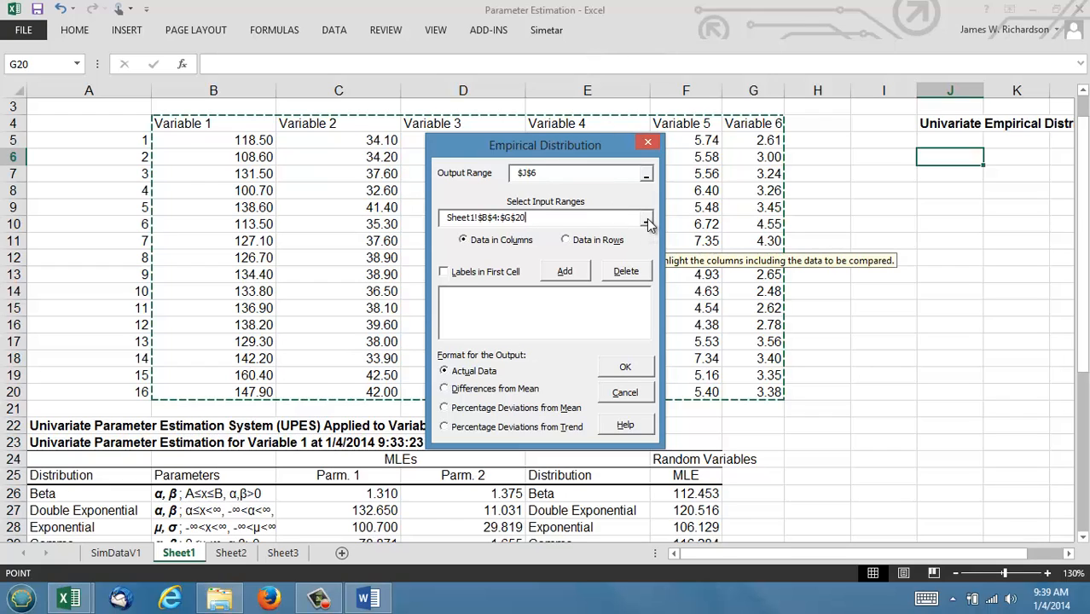
click(465, 276)
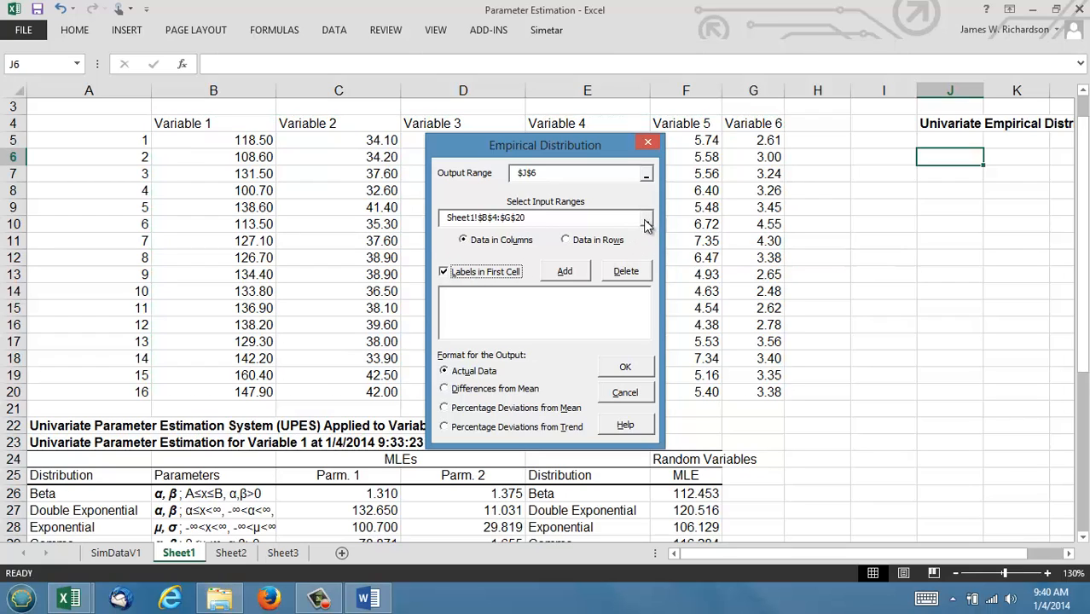
click(567, 273)
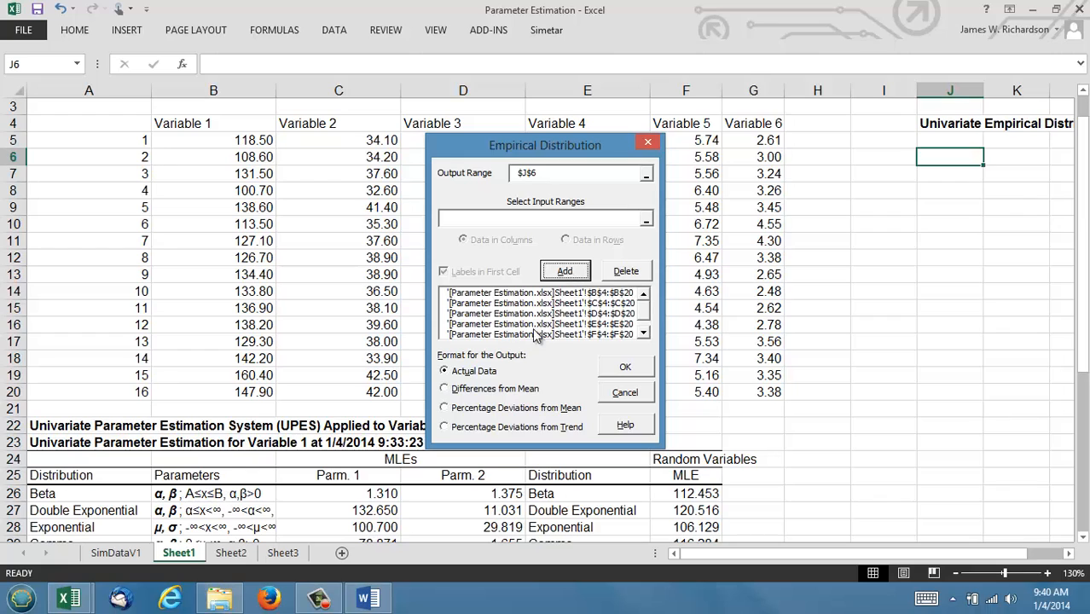
click(476, 427)
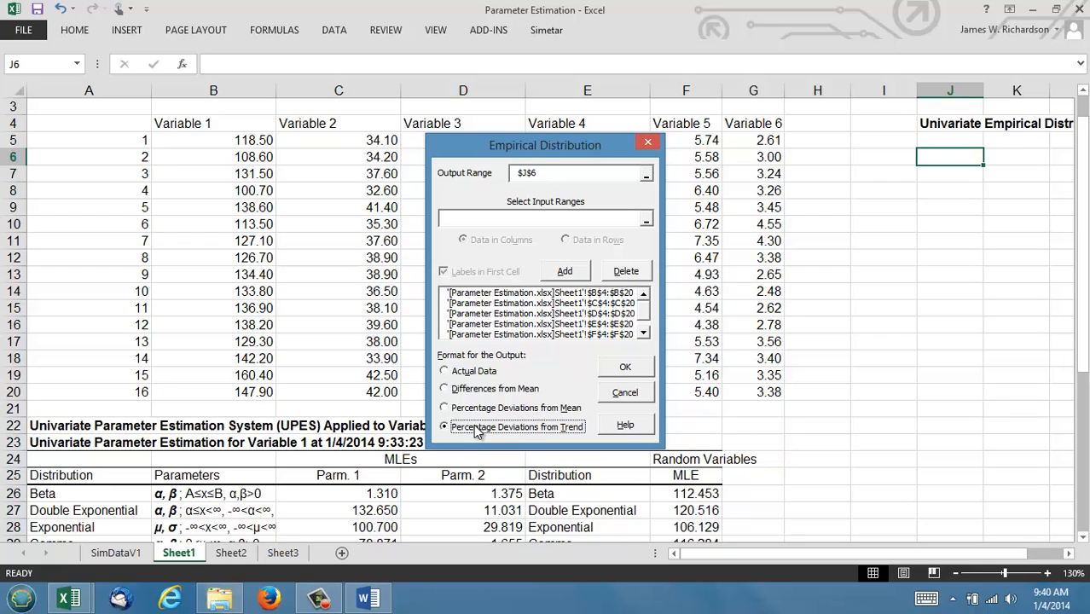
click(627, 368)
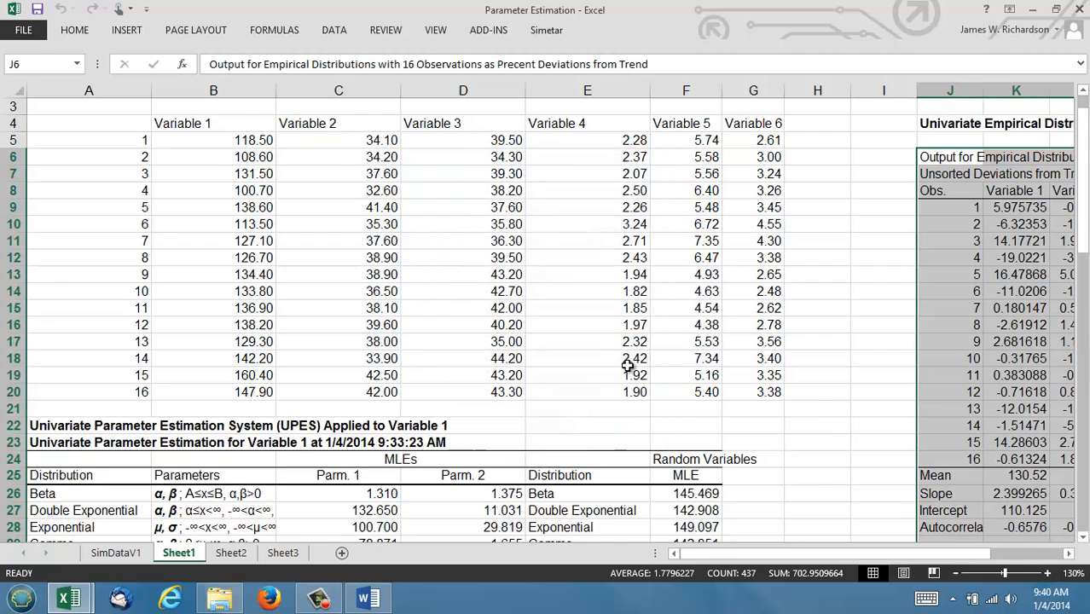
Step: Examine the unsorted deviations from trend for the six variables in the empirical output, including the mean, slope, intercept and autocorrelation rows
click(875, 327)
key(Right)
key(Right)
key(Right)
key(Right)
key(Right)
key(Right)
key(Right)
key(Right)
key(Right)
key(Right)
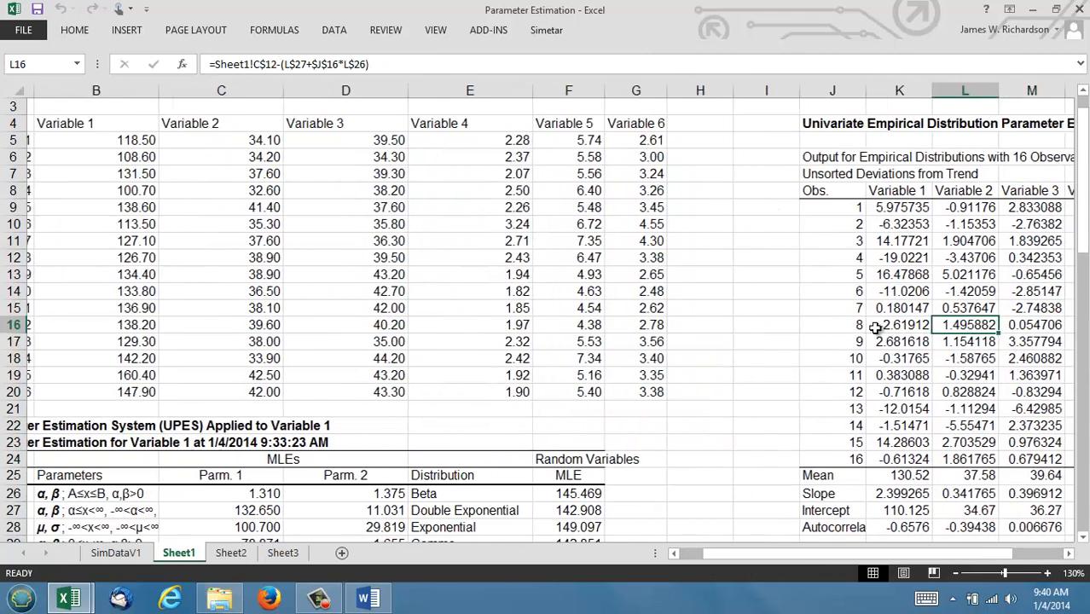
key(Down)
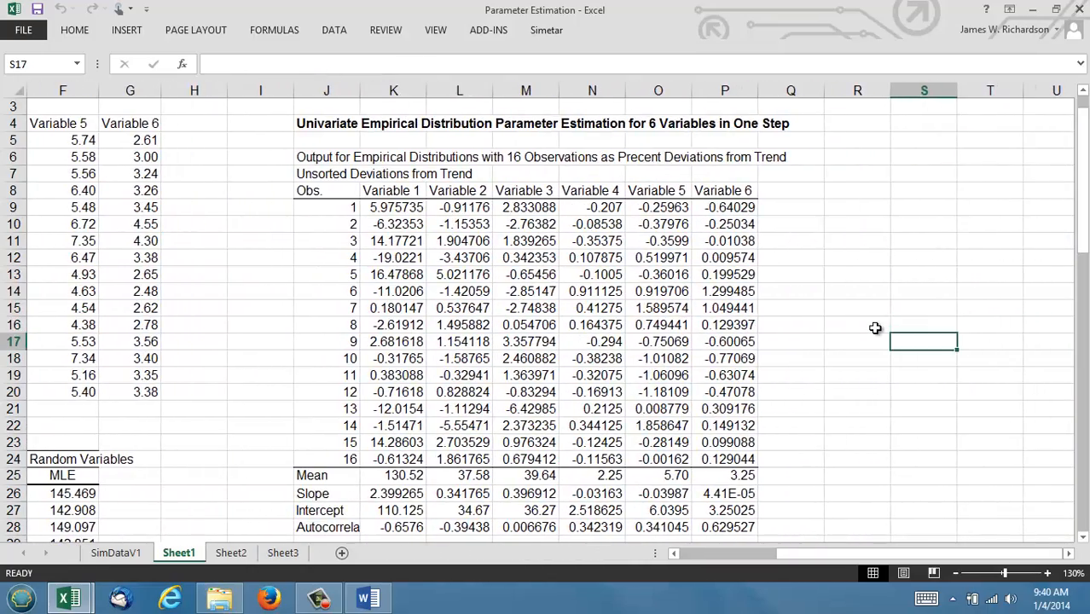
key(Down)
key(Down)
key(Down)
key(Down)
key(Down)
key(Down)
key(Down)
key(Down)
key(Down)
key(Down)
key(Down)
key(Down)
key(Down)
key(Down)
key(Down)
key(Down)
key(Down)
key(Down)
key(Down)
key(Down)
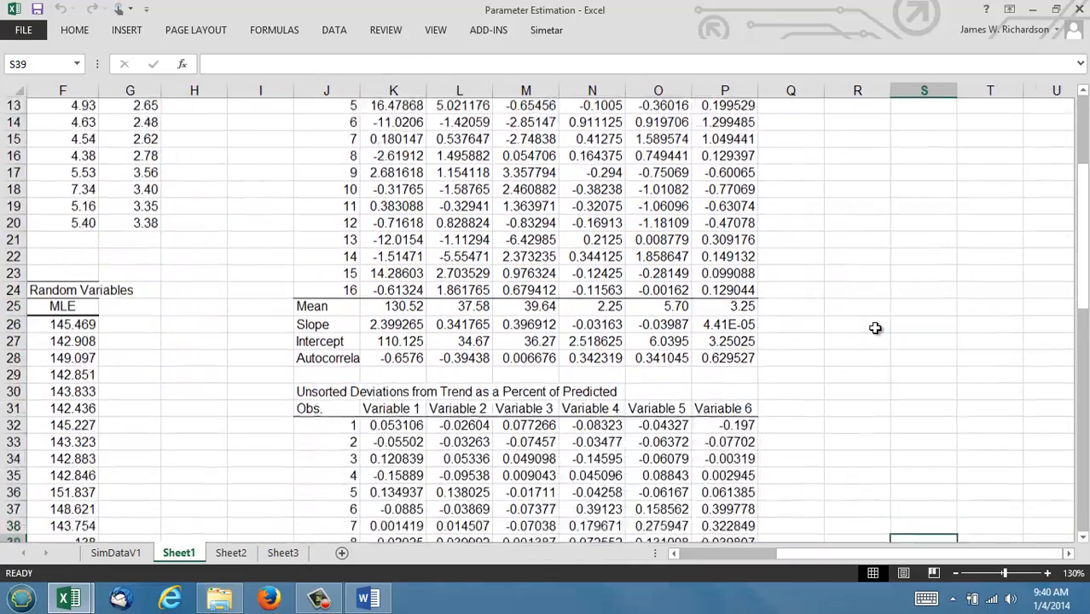
Step: Examine the table of unsorted deviations from trend as a percent of predicted for all 16 observations
key(Down)
key(Down)
key(Down)
key(Down)
key(Down)
key(Down)
key(Down)
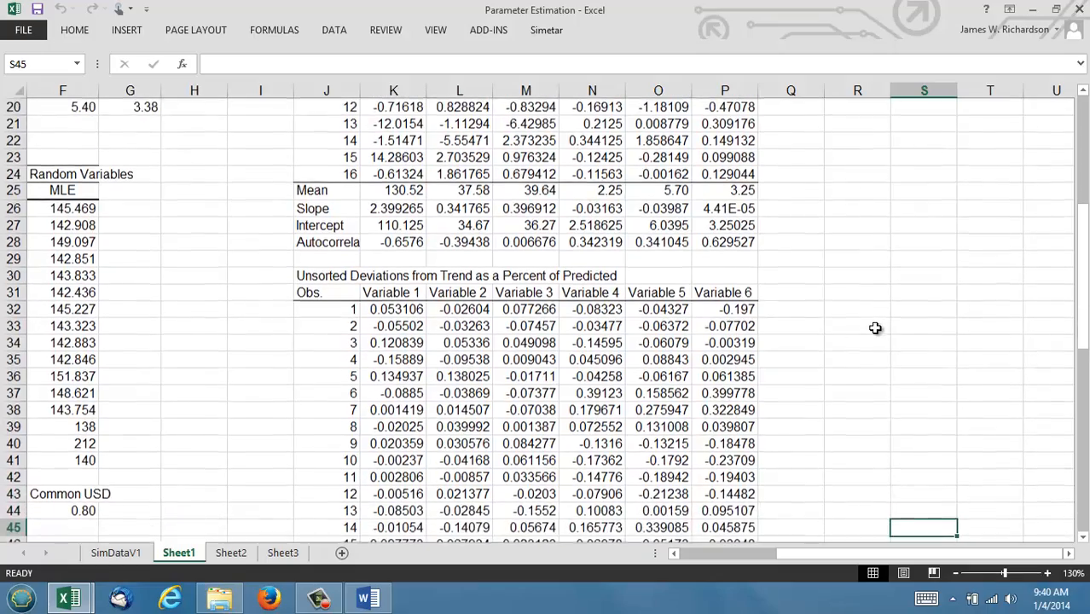
key(Down)
key(Down)
key(Down)
key(Down)
key(Down)
key(Down)
key(Down)
key(Down)
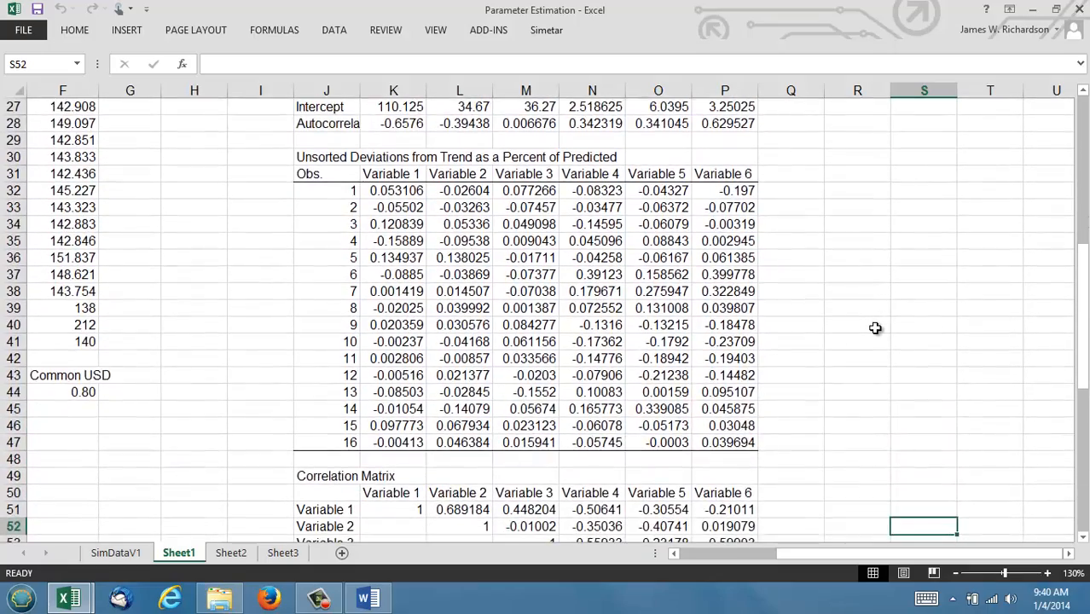
Step: Examine the correlation matrix for the six variables below the unsorted percentage deviations
key(Down)
key(Down)
key(Down)
key(Down)
key(Down)
key(Down)
key(Down)
key(Down)
key(Down)
key(Down)
key(Down)
key(Down)
key(Down)
key(Down)
key(Down)
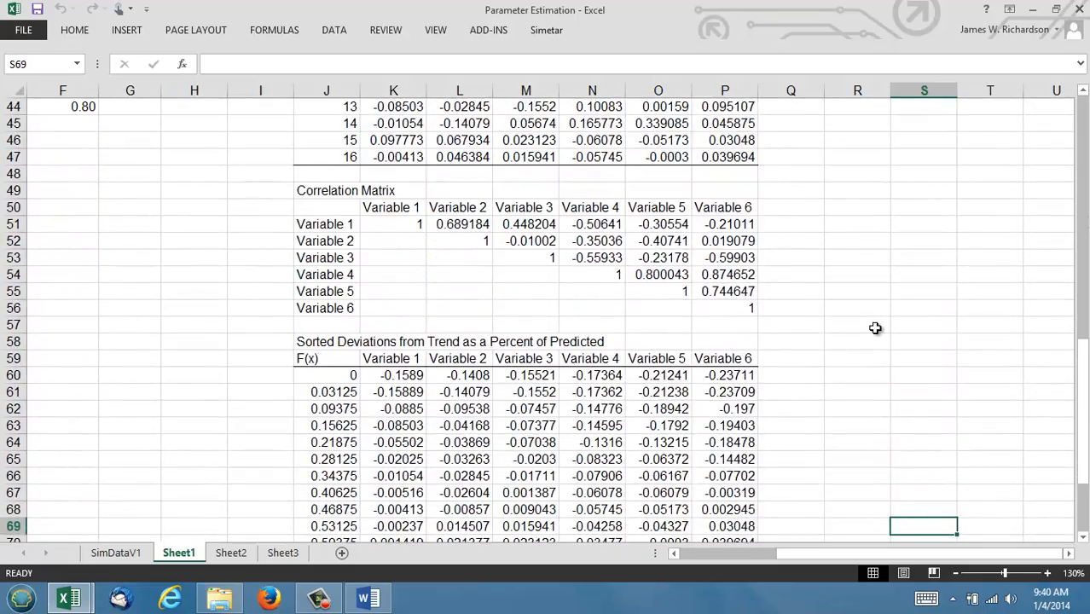
Step: Examine the sorted percentage deviations table, checking the F(x) heading, the Variable 1 heading and the formula in K60
key(Down)
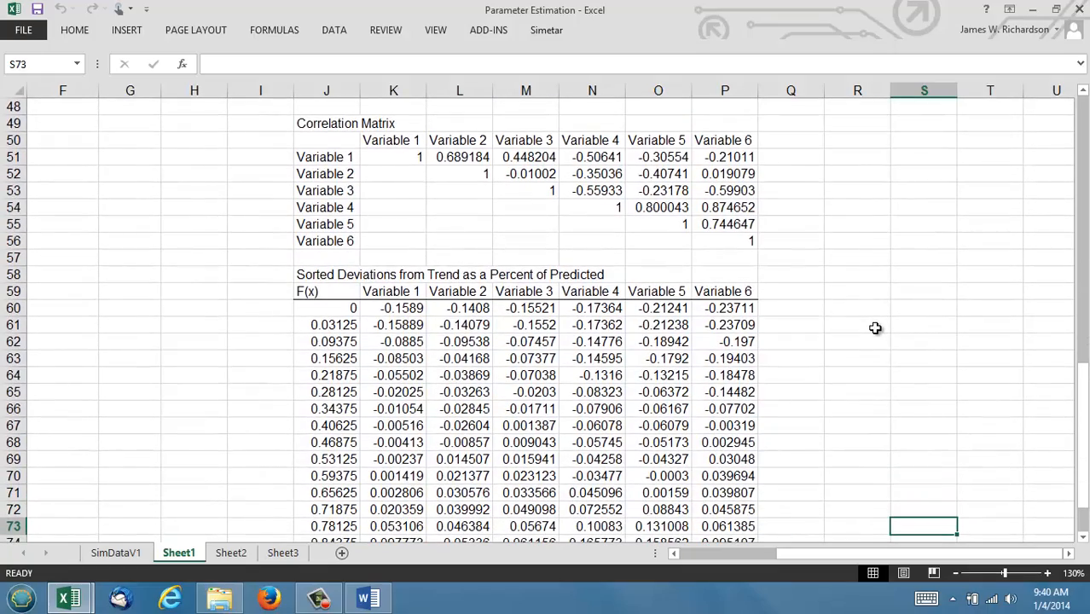
key(Down)
key(Down)
key(Down)
key(Down)
key(Down)
key(Down)
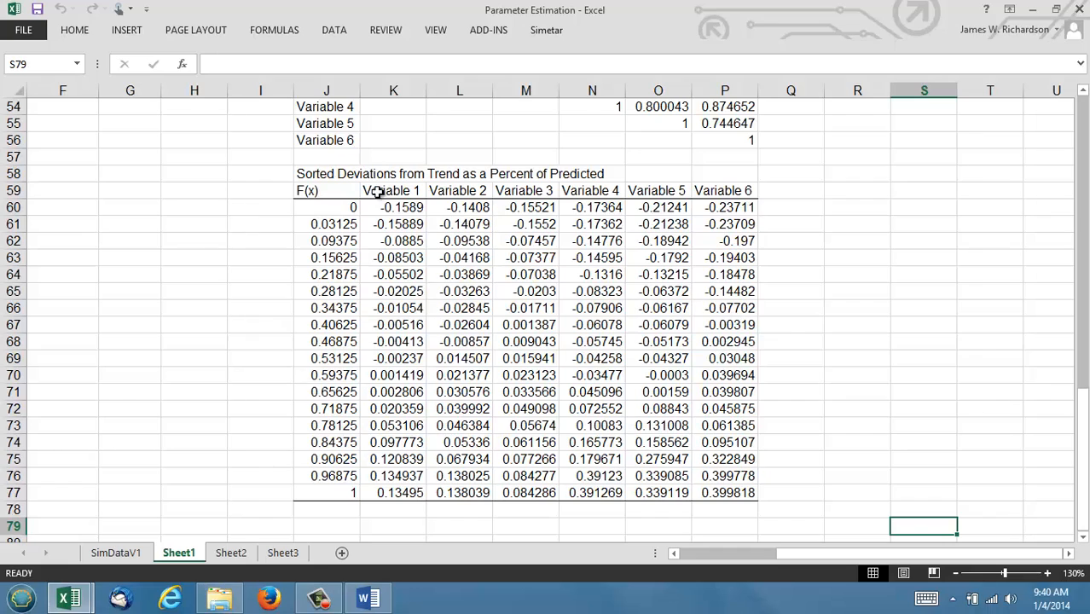
click(318, 189)
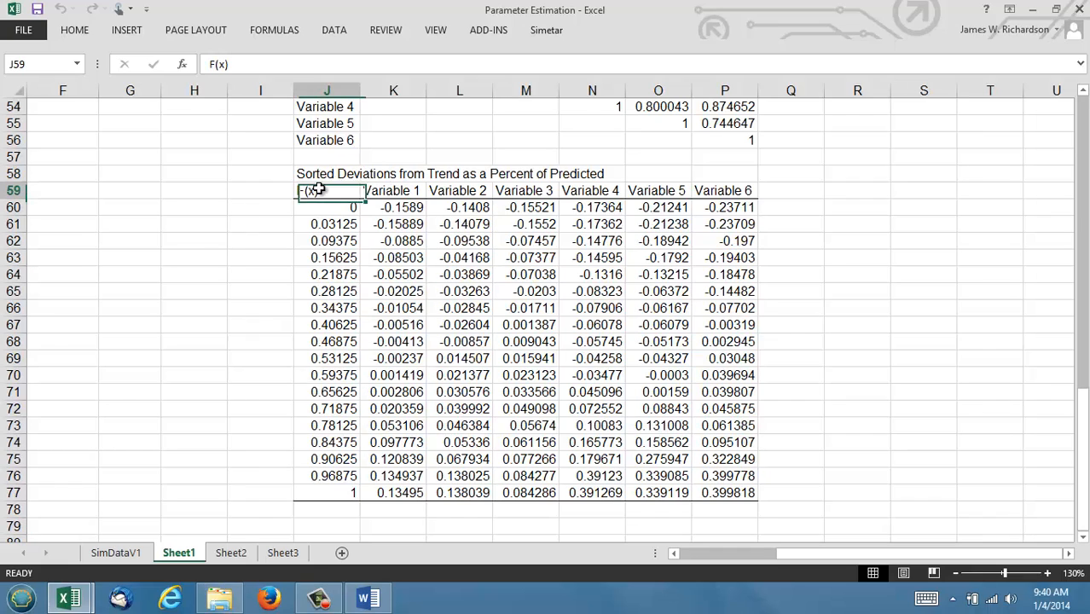
click(401, 193)
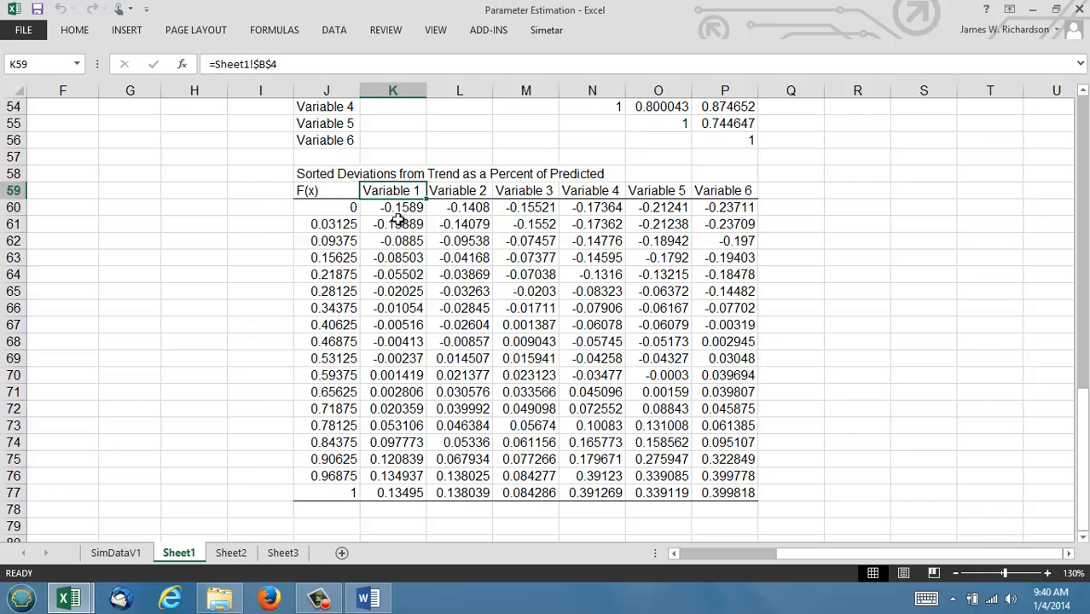
click(402, 214)
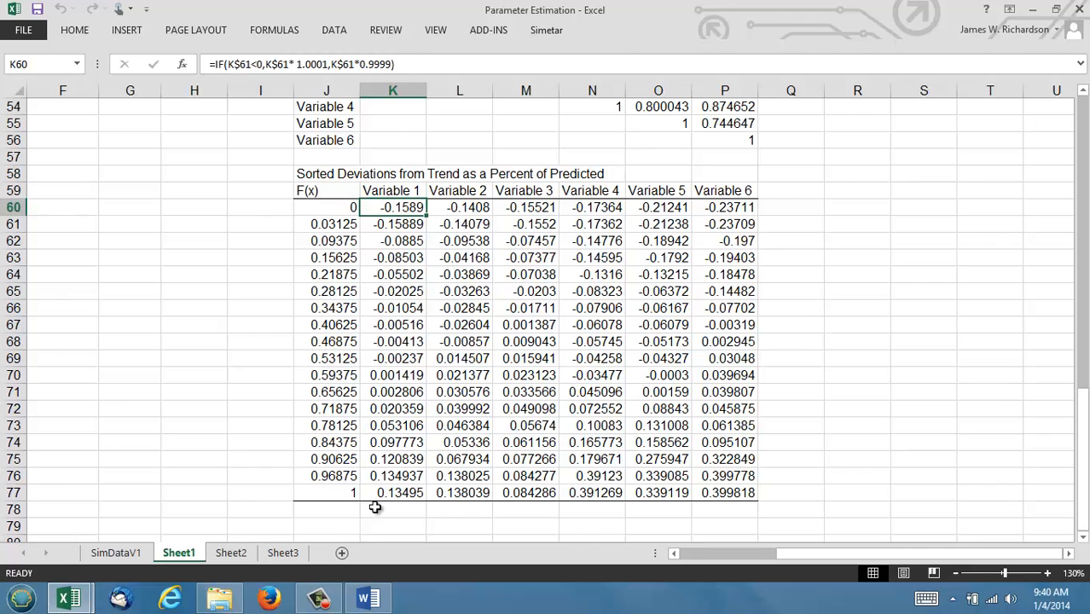
Step: Insert a comment reading "ean" on cell J79
right_click(329, 533)
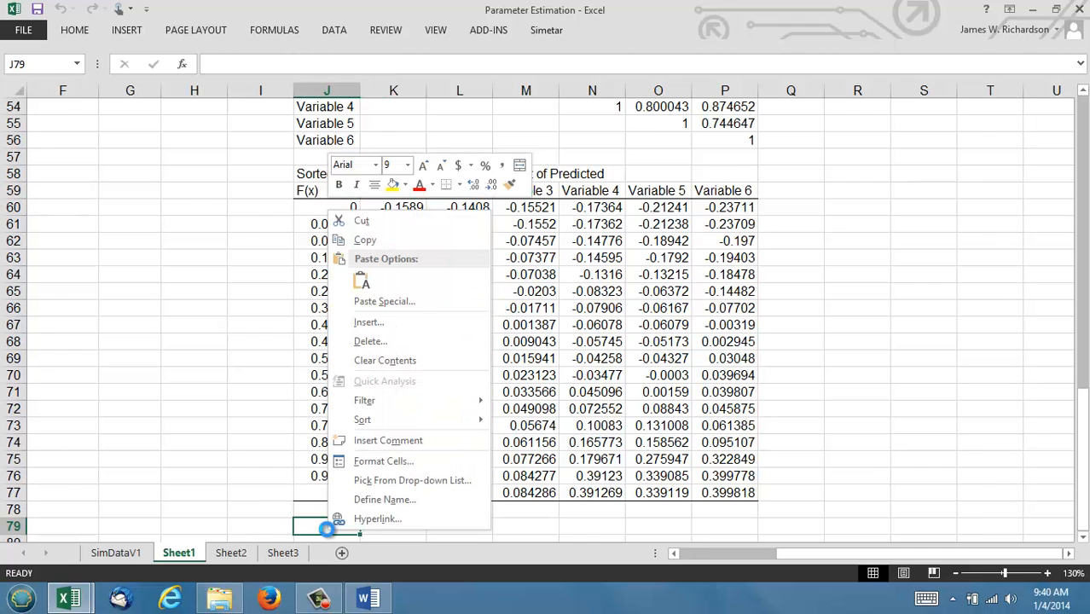
text(mean)
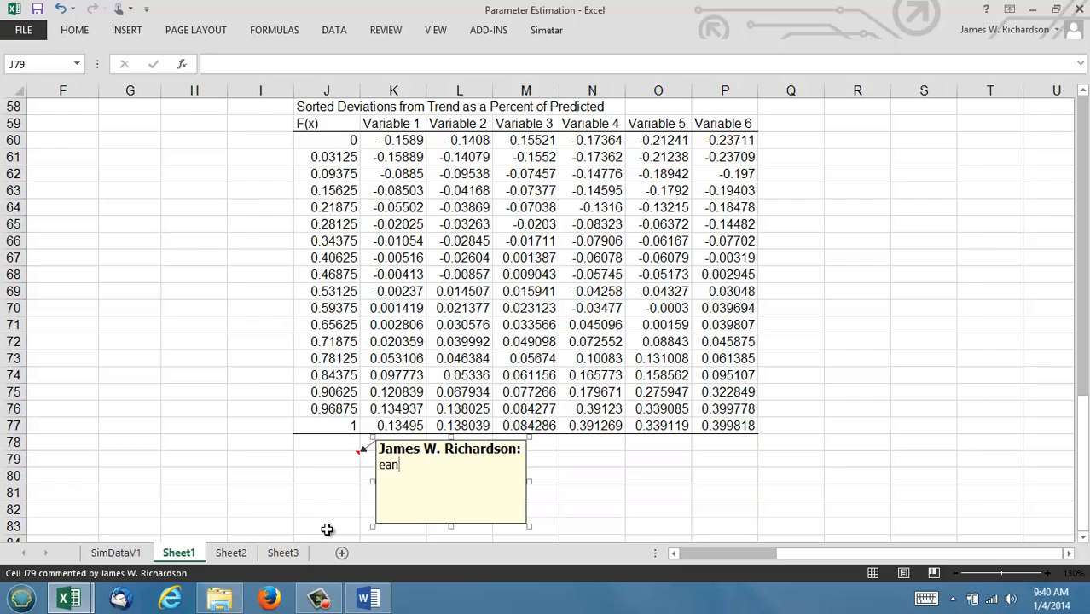
click(341, 508)
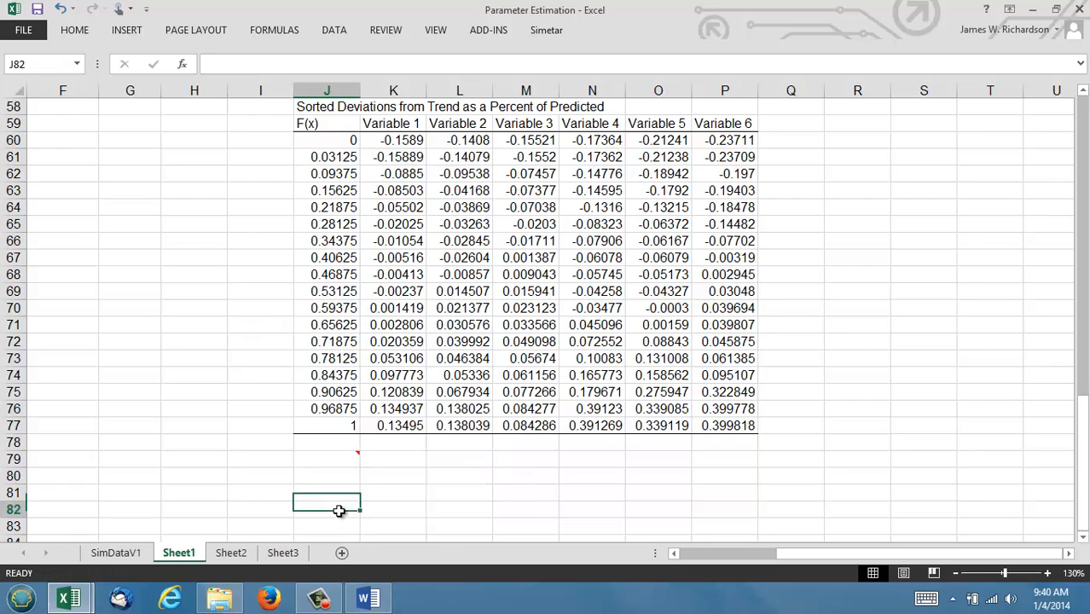
click(335, 462)
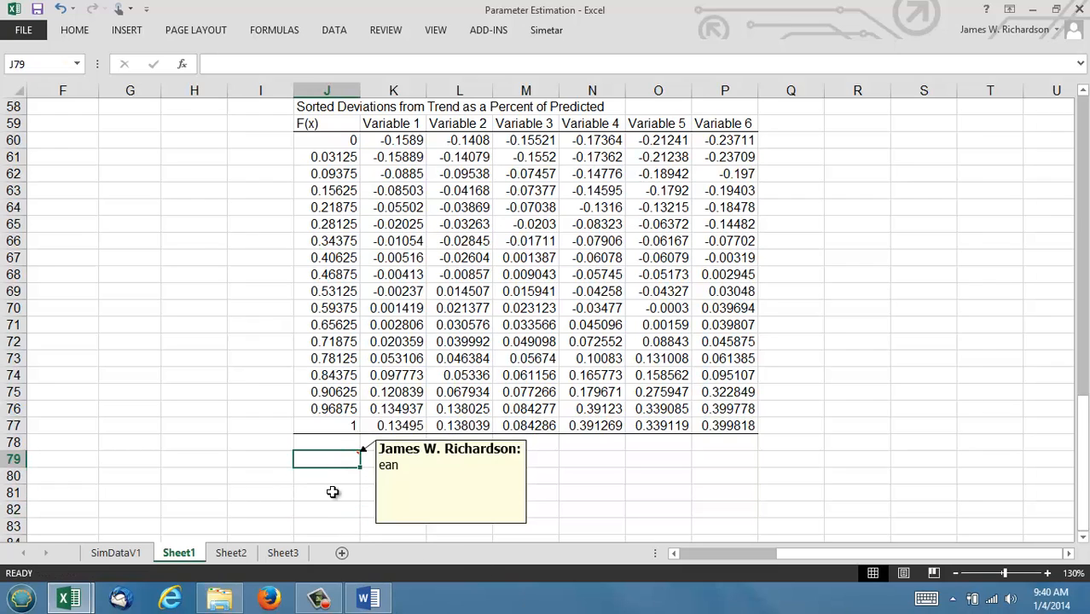
Step: Enter the label "Mean" in cell J80 below the sorted deviations table
click(334, 476)
text(Mean)
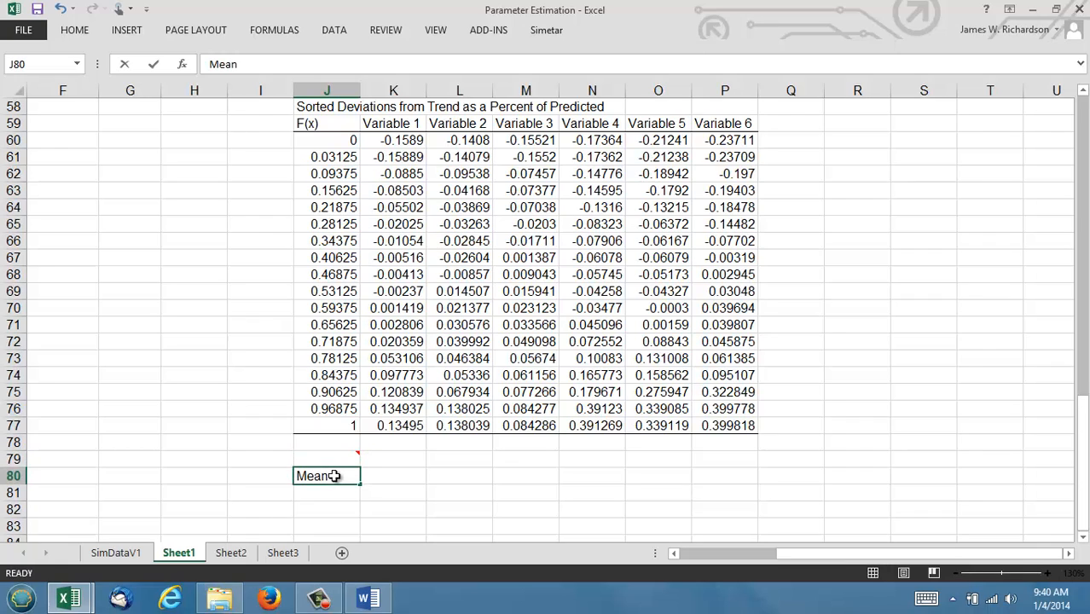
key(Tab)
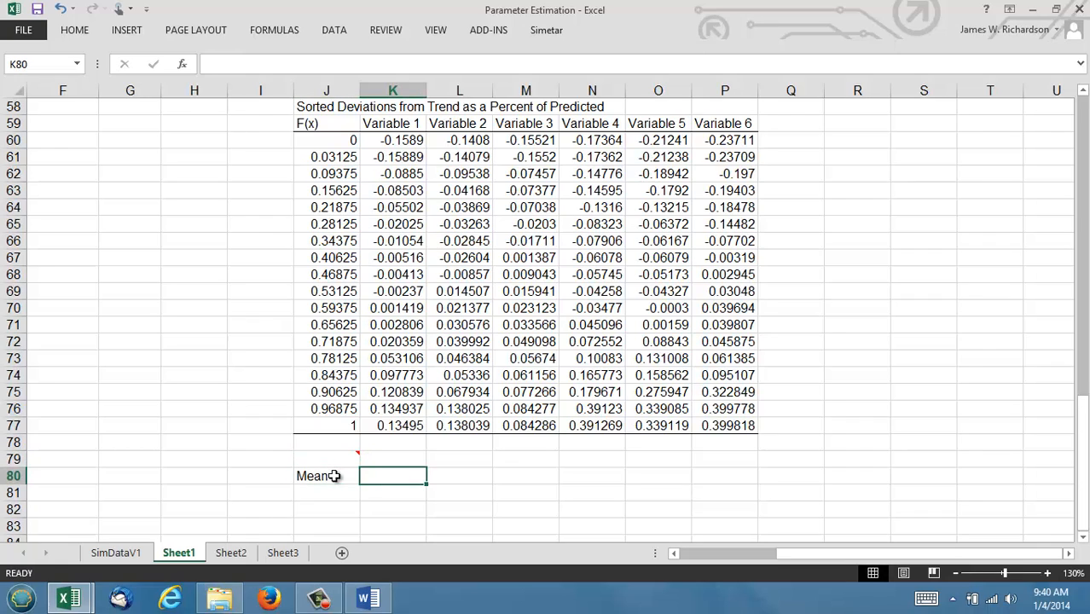
Step: Link cell K80 to Variable 1's mean in cell K25 of the empirical distribution output
text(=)
key(Up)
key(Up)
key(Up)
key(Up)
key(Up)
key(Up)
key(Up)
key(Up)
key(Up)
key(Up)
key(Up)
key(Up)
key(Up)
key(Up)
key(Up)
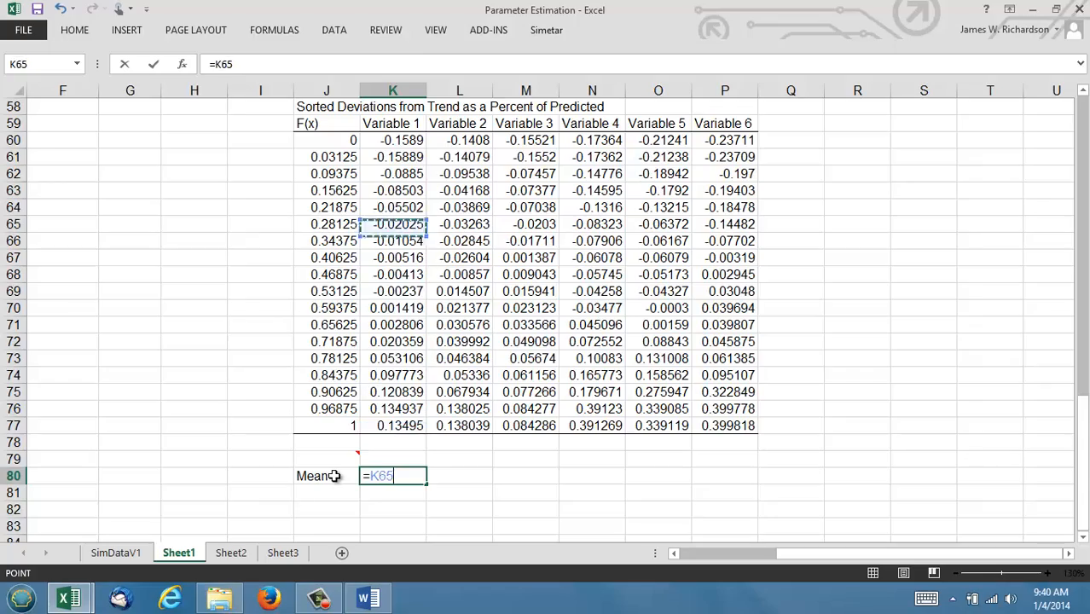
key(Up)
key(Up)
key(Up)
key(Up)
key(Up)
key(Up)
key(Up)
key(Up)
key(Up)
key(Up)
key(Up)
key(Up)
key(Up)
key(Up)
key(Up)
key(Up)
key(Up)
key(Up)
key(Up)
key(Up)
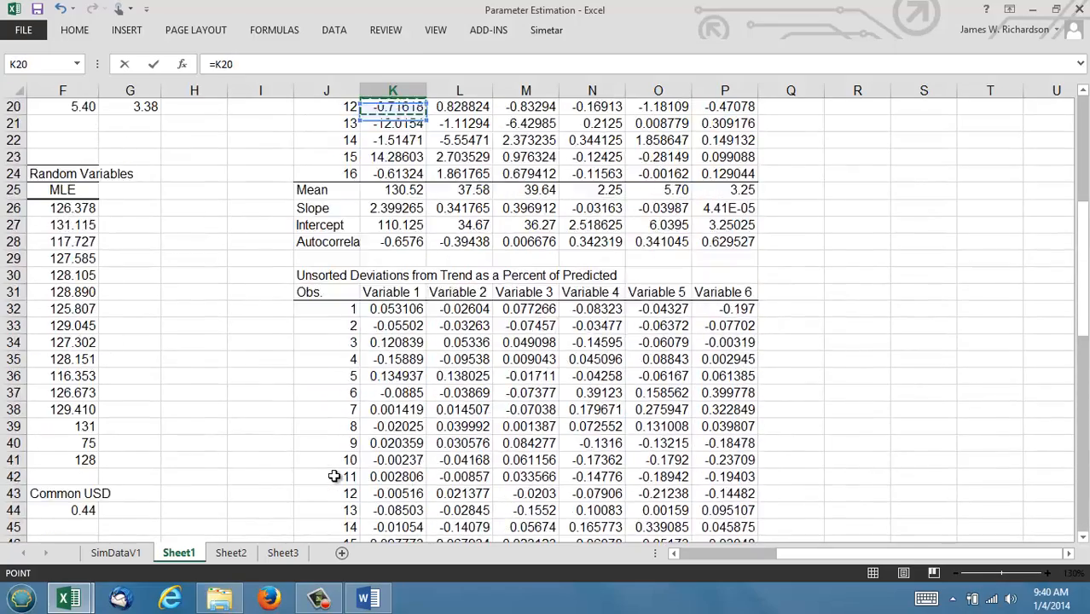
key(Up)
key(Up)
key(Up)
key(Down)
key(Down)
key(Down)
key(Down)
key(Down)
key(Down)
key(Down)
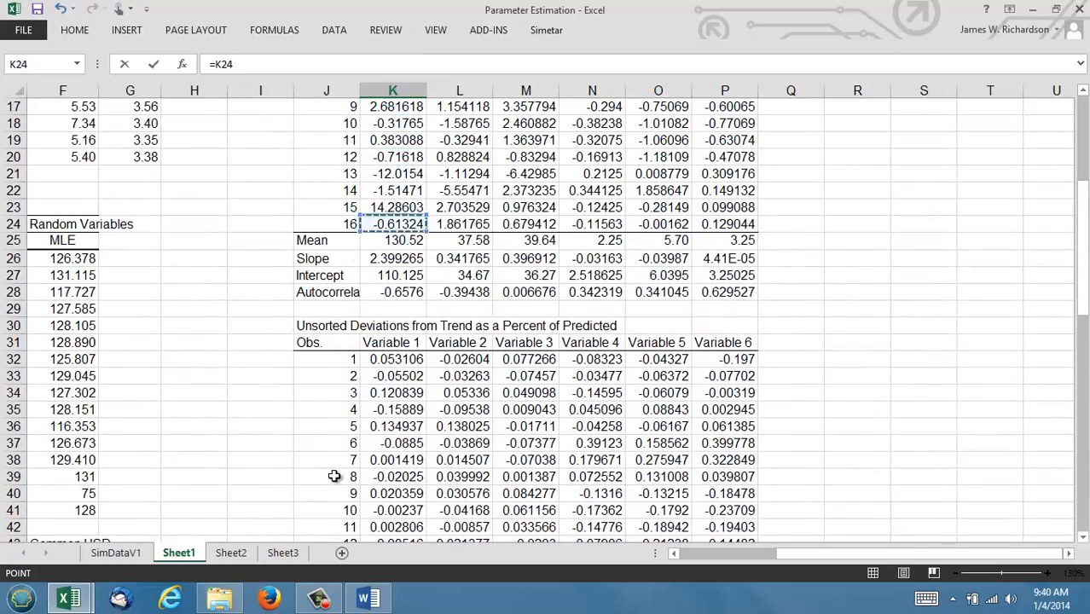
key(Down)
key(Return)
key(Down)
key(Down)
key(Down)
key(Down)
key(Down)
key(Down)
key(Down)
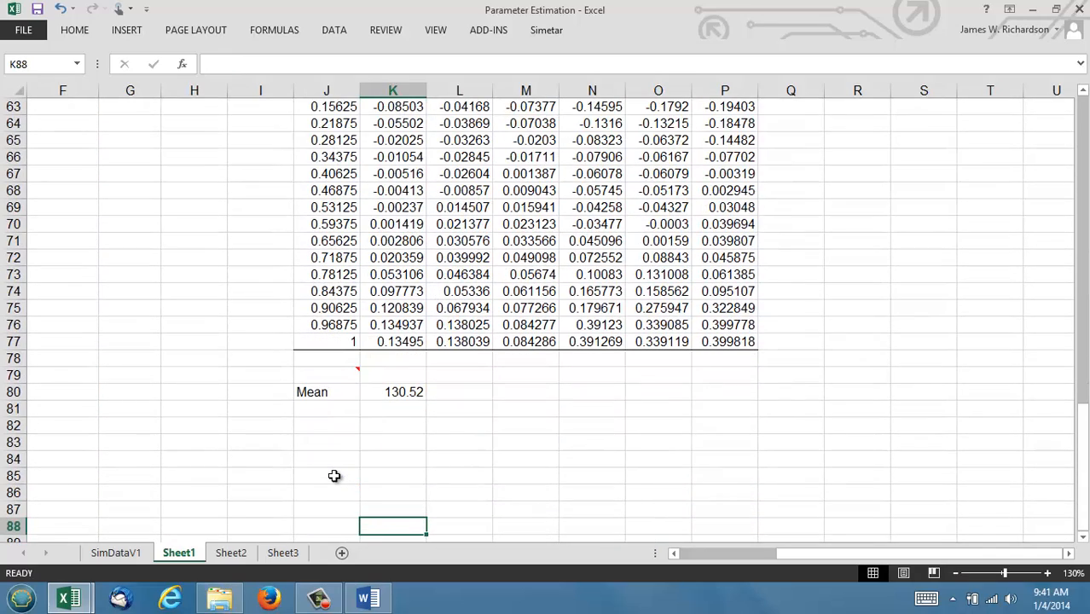
key(Up)
key(Up)
key(Up)
key(Up)
key(Up)
key(Up)
key(Up)
key(Up)
key(Up)
key(Up)
key(Up)
key(Up)
key(Up)
key(Up)
key(Up)
key(Up)
key(Up)
key(Up)
key(Up)
key(Up)
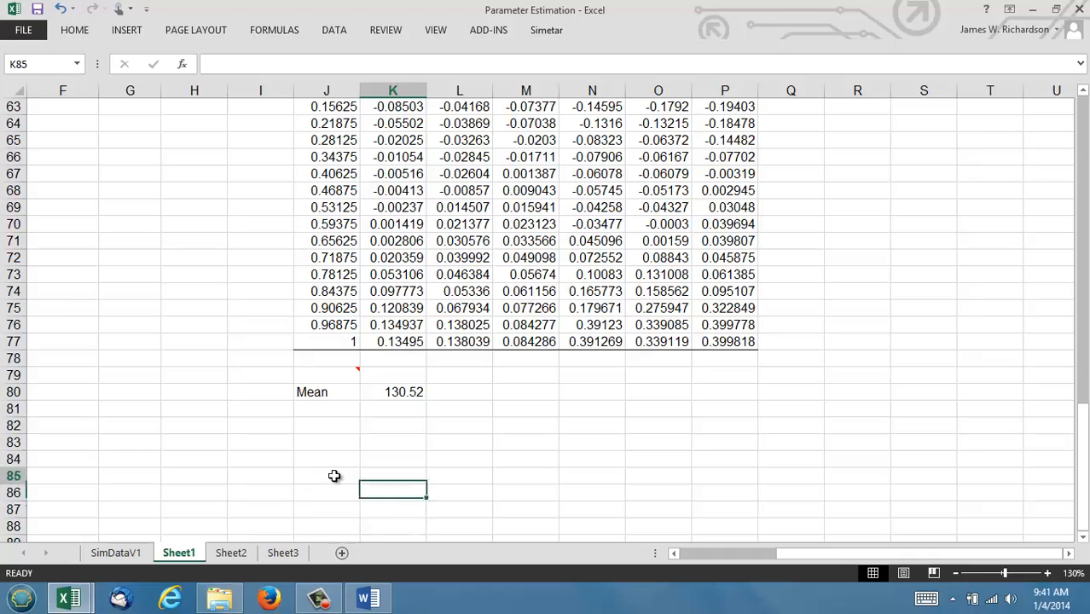
Step: Review the output above the mean row, from the sorted deviations through the correlation matrix and unsorted deviations to the slope row
key(Up)
key(Up)
key(Up)
key(Up)
key(Up)
key(Up)
key(Up)
key(Up)
key(Up)
key(Up)
key(Up)
key(Up)
key(Up)
key(Up)
key(Up)
key(Up)
key(Up)
key(Up)
key(Up)
key(Up)
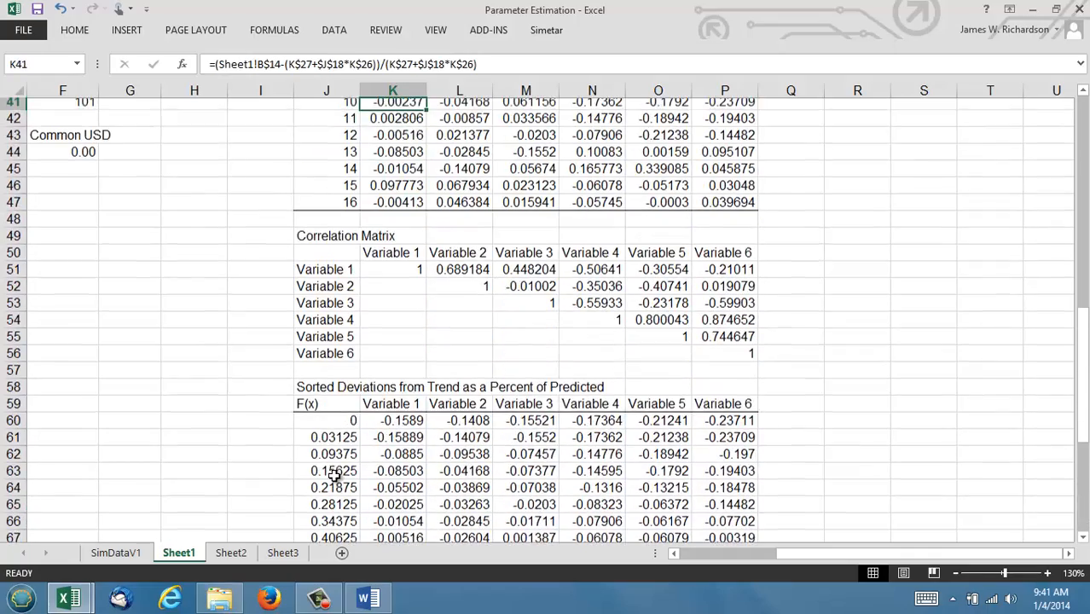
key(Up)
key(Up)
key(Up)
key(Up)
key(Up)
key(Up)
key(Up)
key(Up)
key(Up)
key(Up)
key(Up)
key(Up)
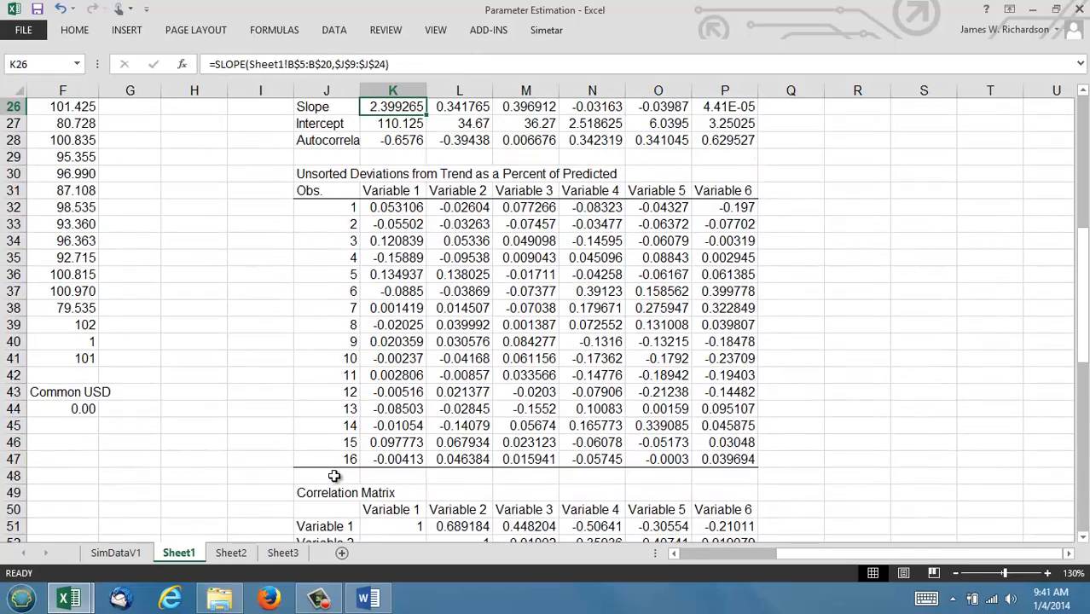
Step: Go back down through the unsorted deviations and correlation matrix to examine Variable 1's sorted percentage deviations
key(Down)
key(Down)
key(Down)
key(Down)
key(Down)
key(Down)
key(Down)
key(Down)
key(Down)
key(Down)
key(Down)
key(Down)
key(Down)
key(Down)
key(Down)
key(Down)
key(Down)
key(Down)
key(Down)
key(Down)
key(Down)
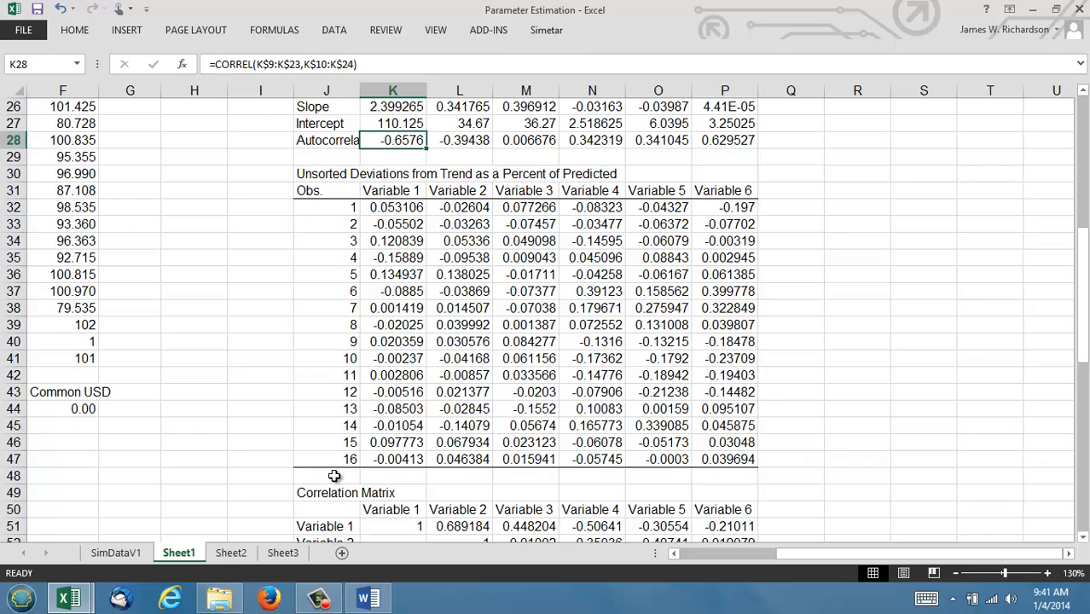
key(Down)
key(Down)
key(Down)
key(Down)
key(Down)
key(Down)
key(Down)
key(Down)
key(Down)
key(Down)
key(Down)
key(Down)
key(Down)
key(Down)
key(Down)
key(Down)
key(Down)
key(Down)
key(Down)
key(Down)
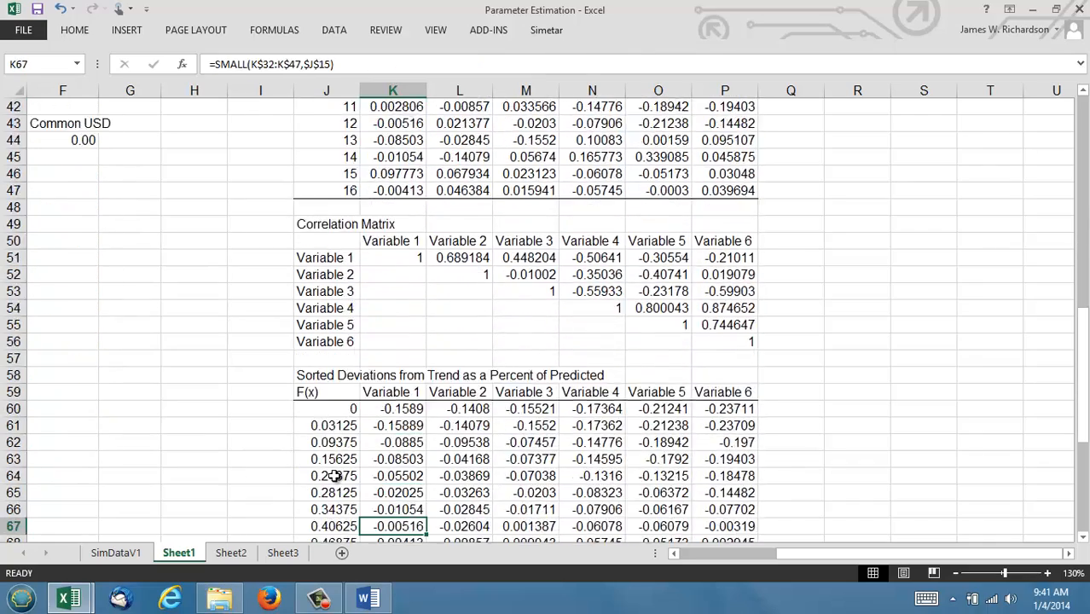
key(Up)
key(Up)
key(Up)
key(Up)
key(Up)
key(Up)
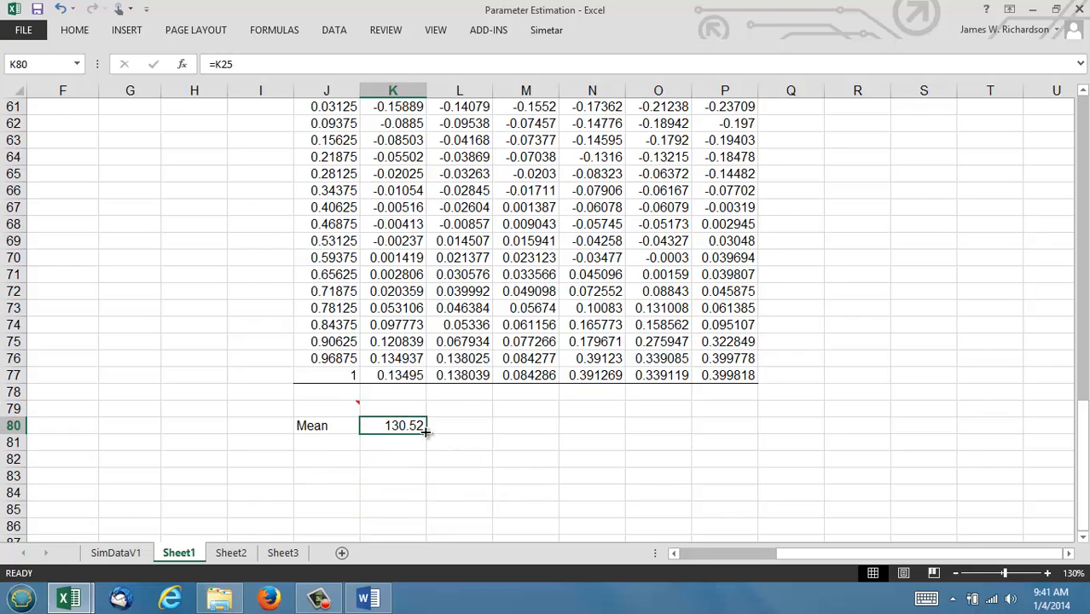
Step: Copy the mean formula in K80 across to P80 and enter the label "Stoch" in cell J82
drag(425, 433, 772, 437)
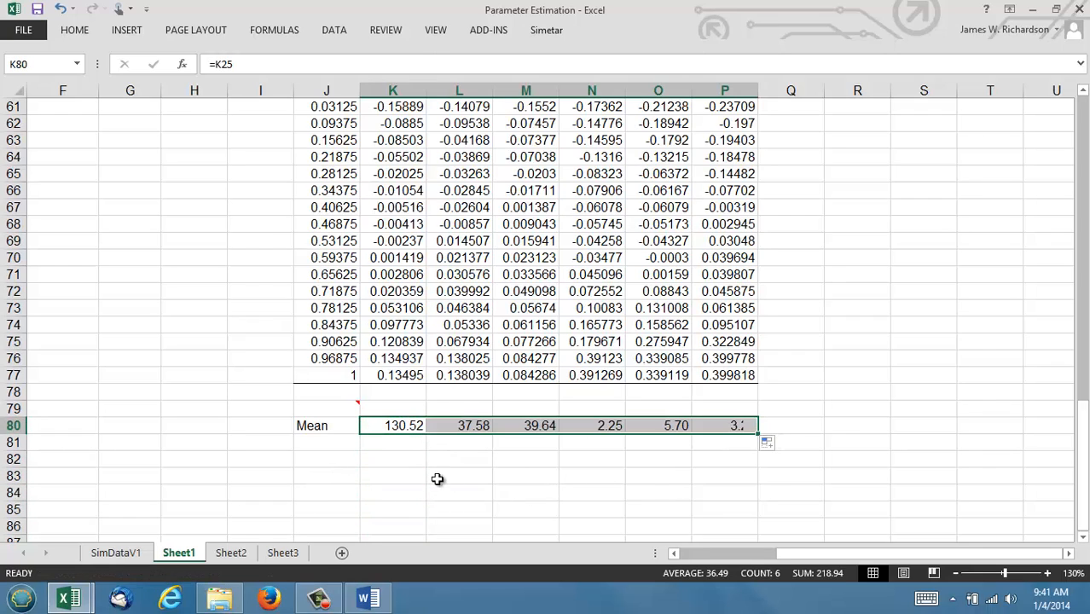
click(343, 459)
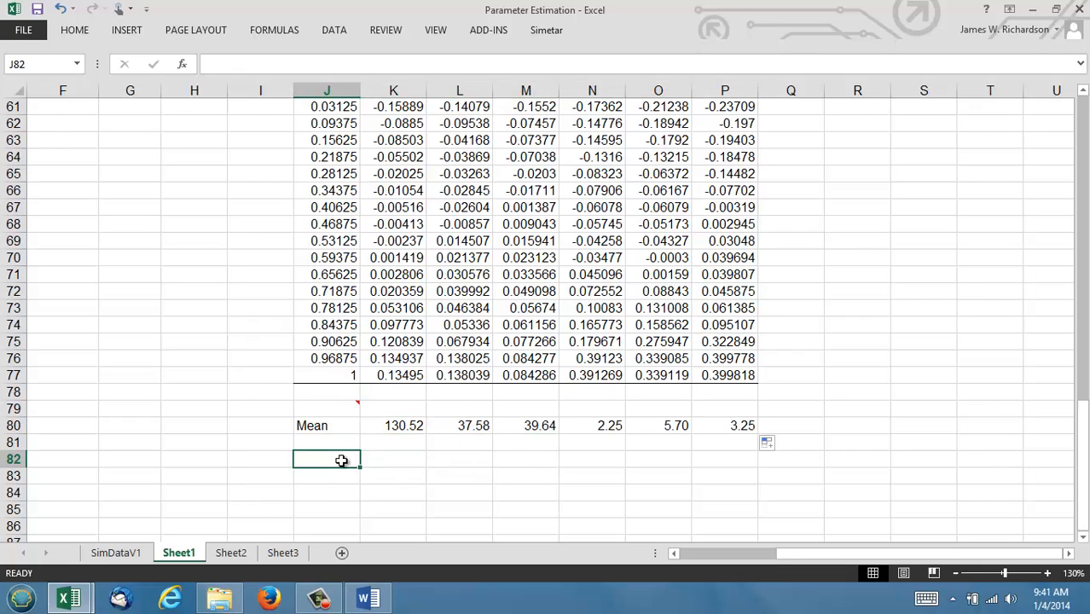
text(Stoch)
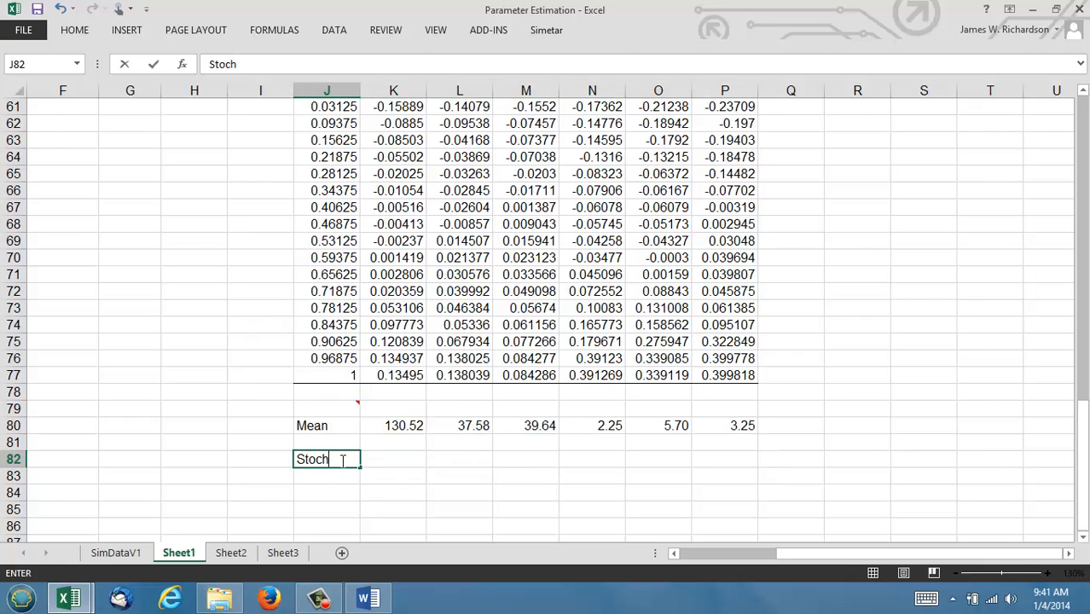
key(Right)
key(Right)
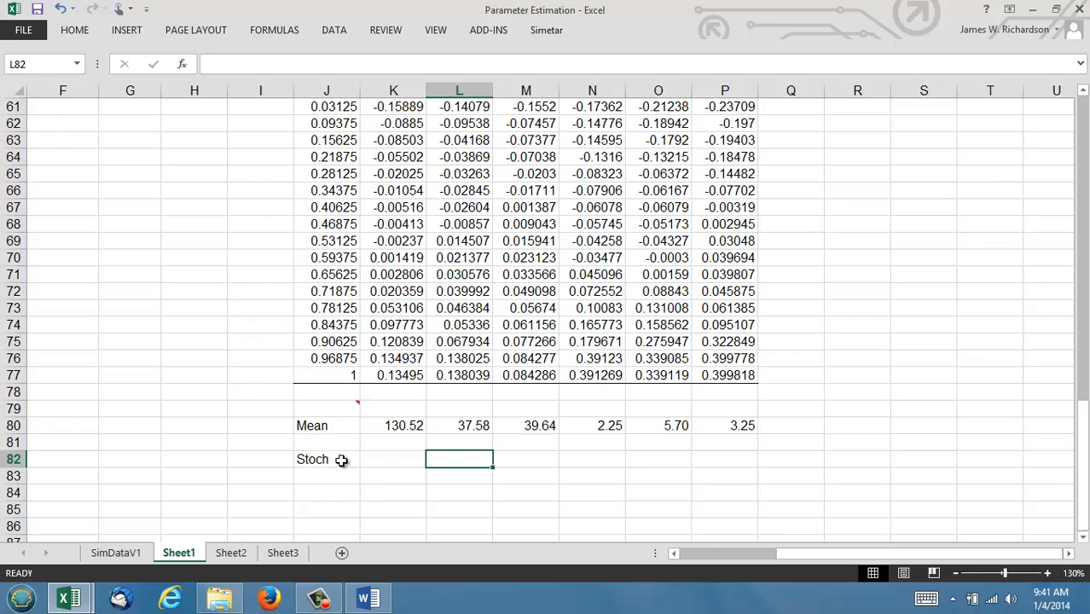
Step: Enter an EMP function in K81 with values K60:K77 and absolute probabilities $J$60:$J$77
key(Up)
key(Left)
text(=emp()
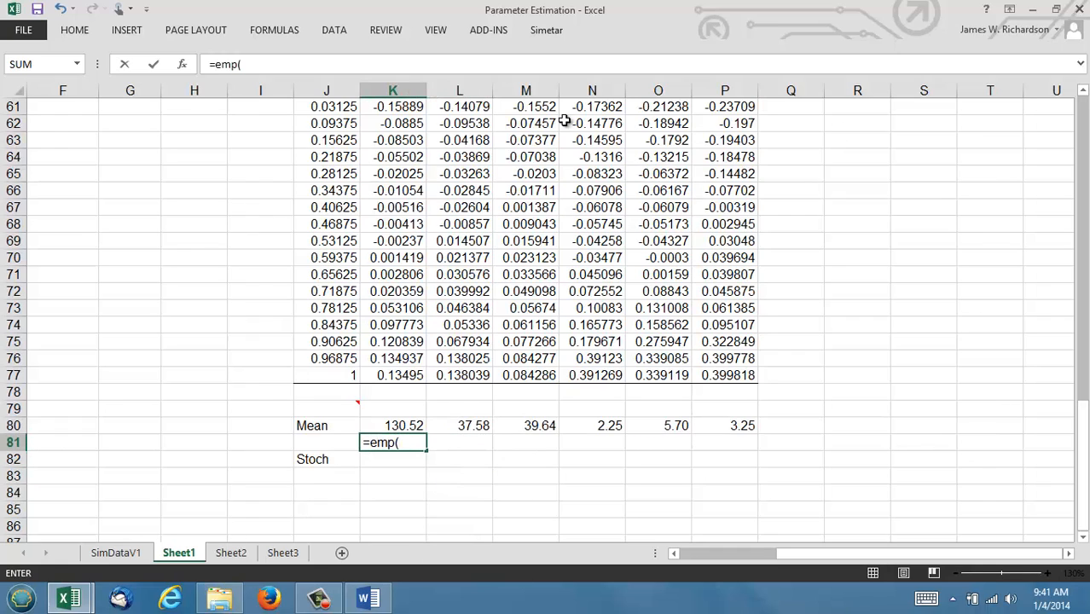
click(184, 66)
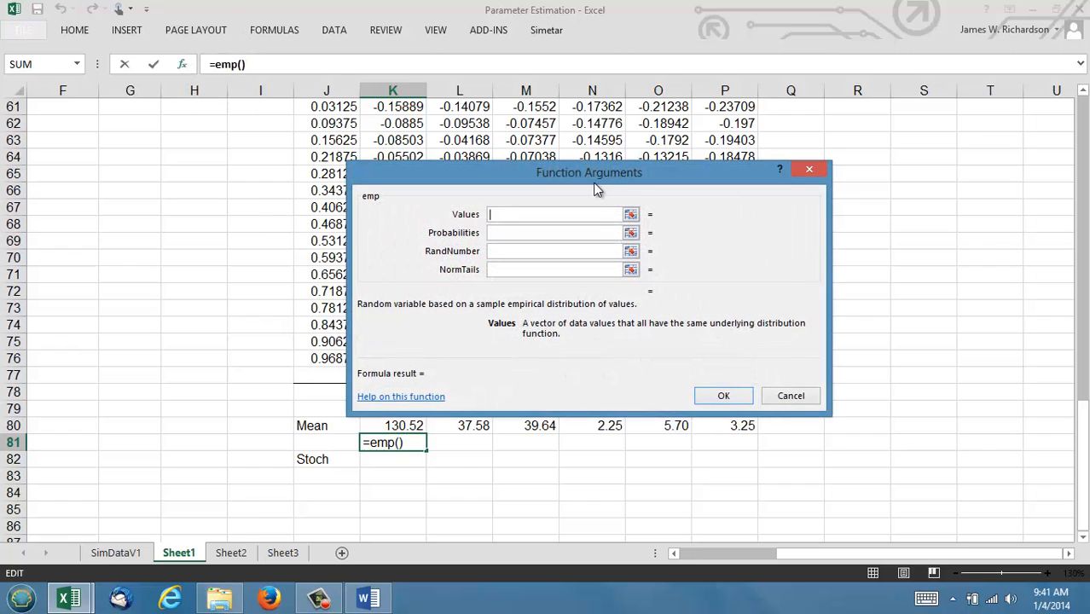
click(630, 215)
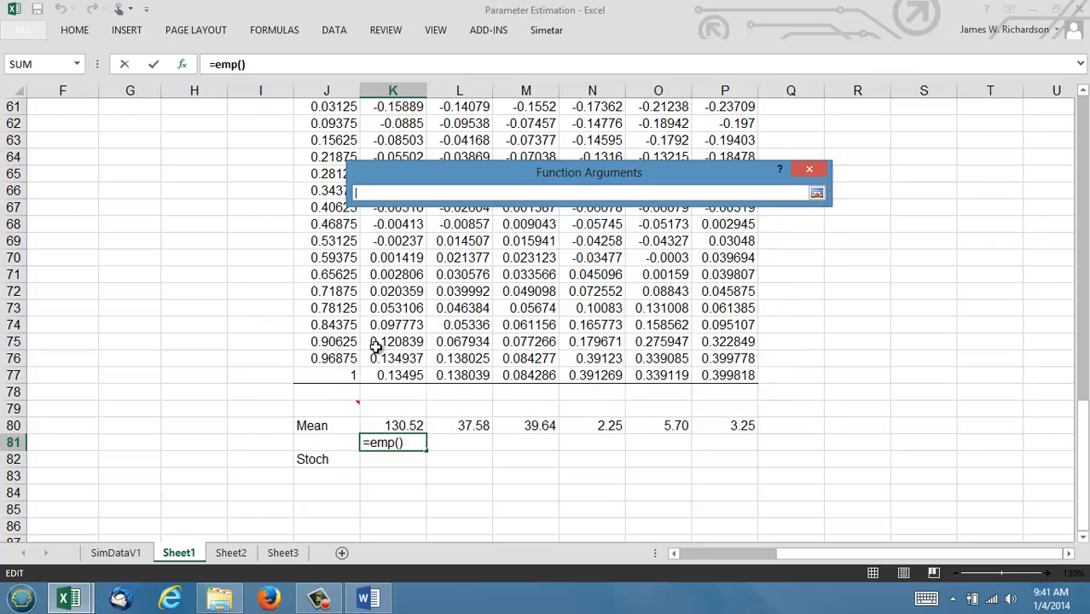
drag(389, 372, 395, 167)
click(816, 195)
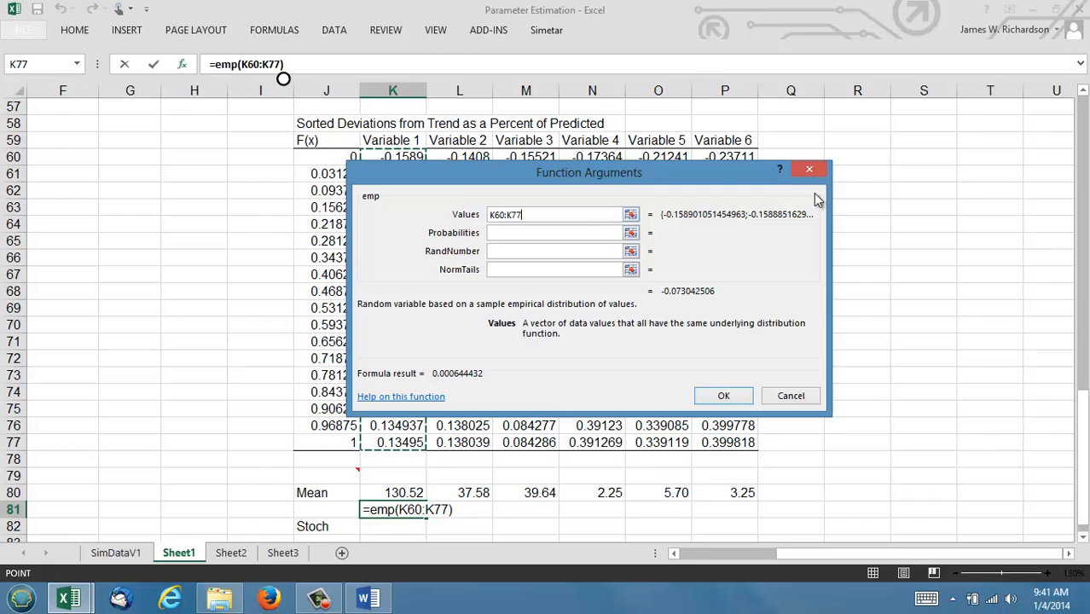
click(498, 237)
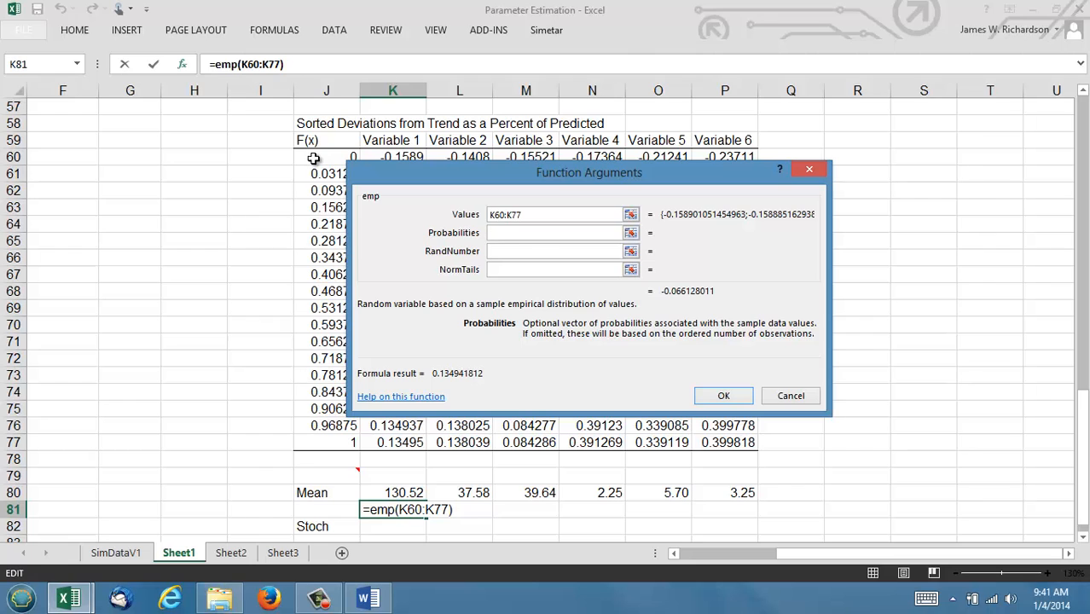
drag(312, 160, 316, 442)
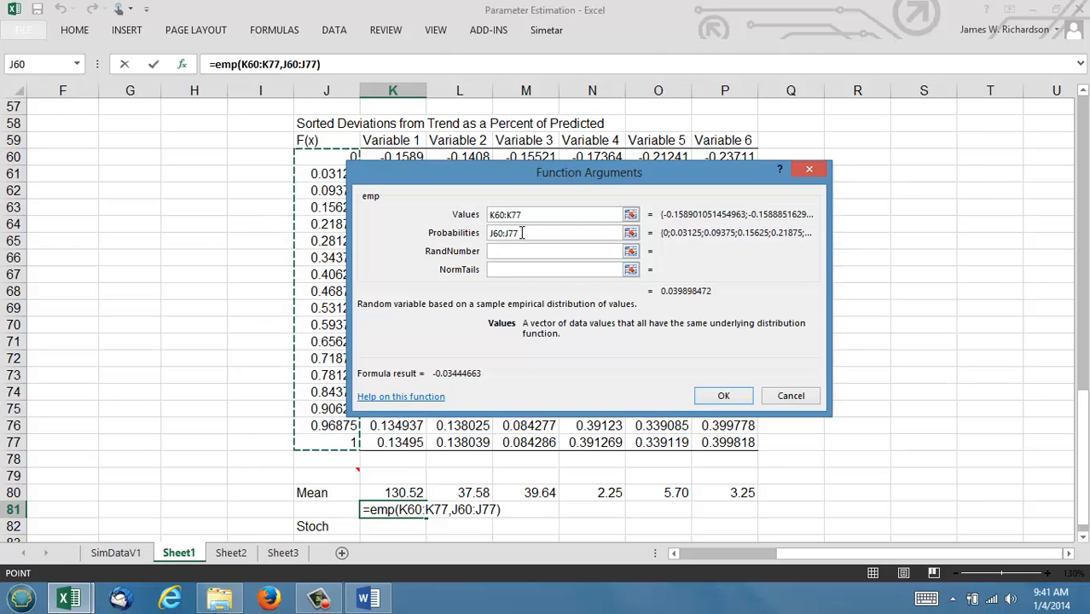
key(F4)
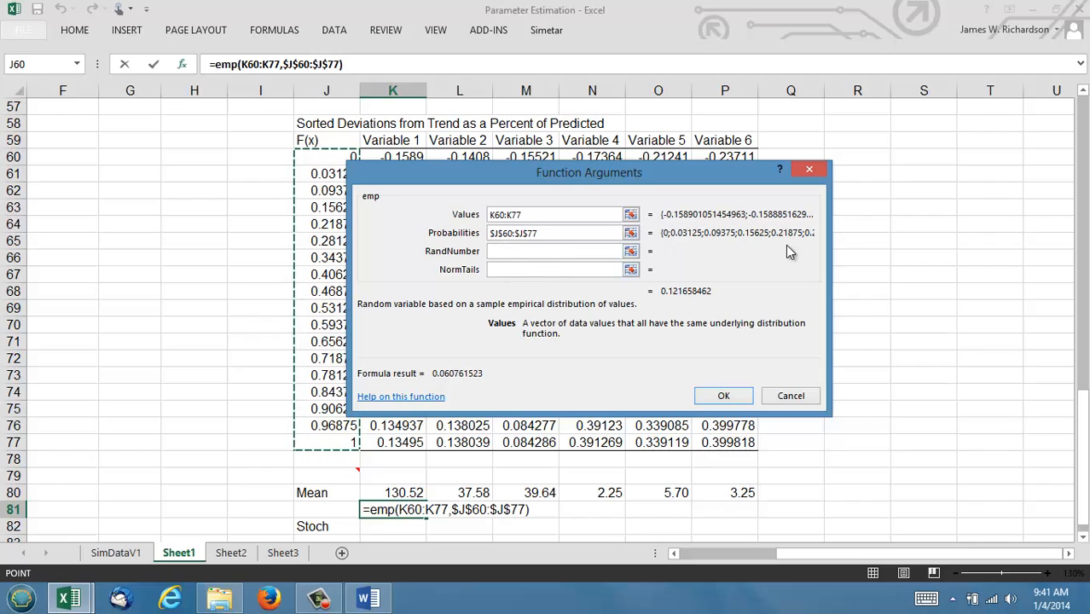
click(739, 399)
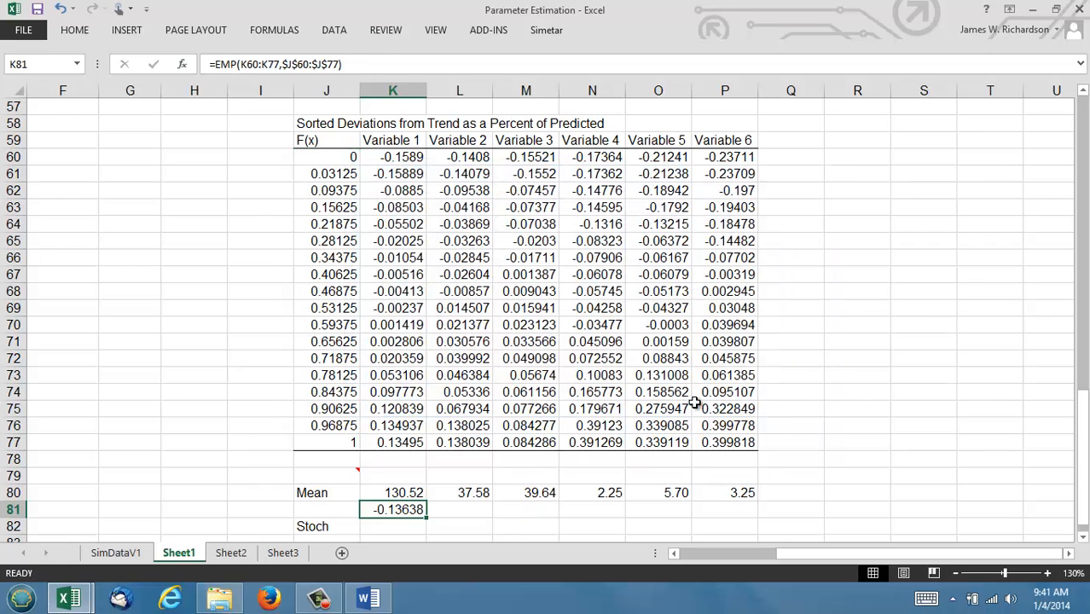
Step: Copy the EMP formula from K81 across to P81 and check the ranges referenced by the formula in P81
drag(427, 519, 767, 531)
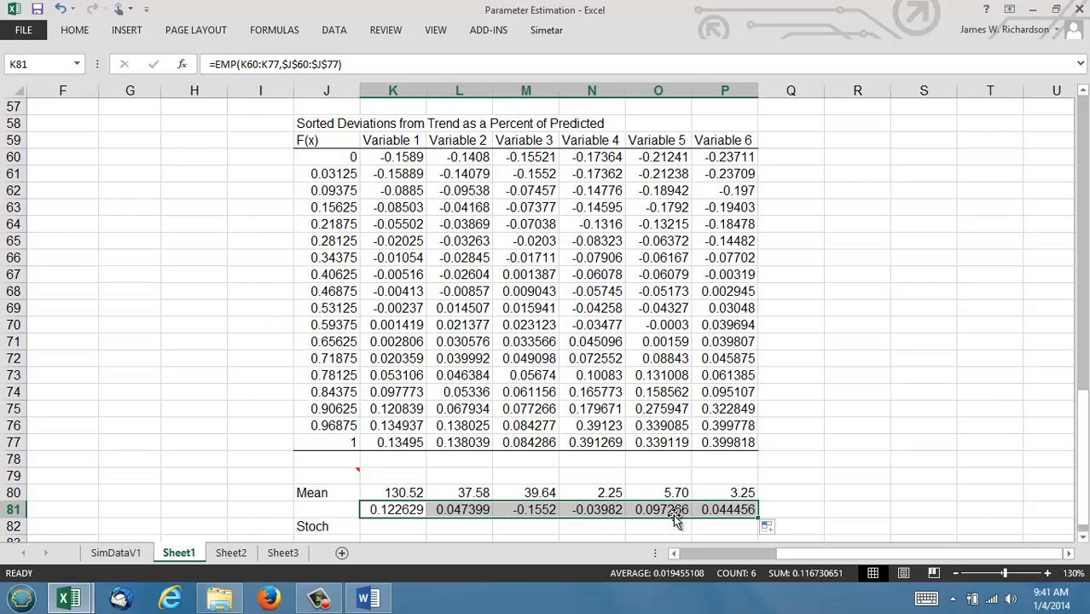
click(718, 509)
key(F2)
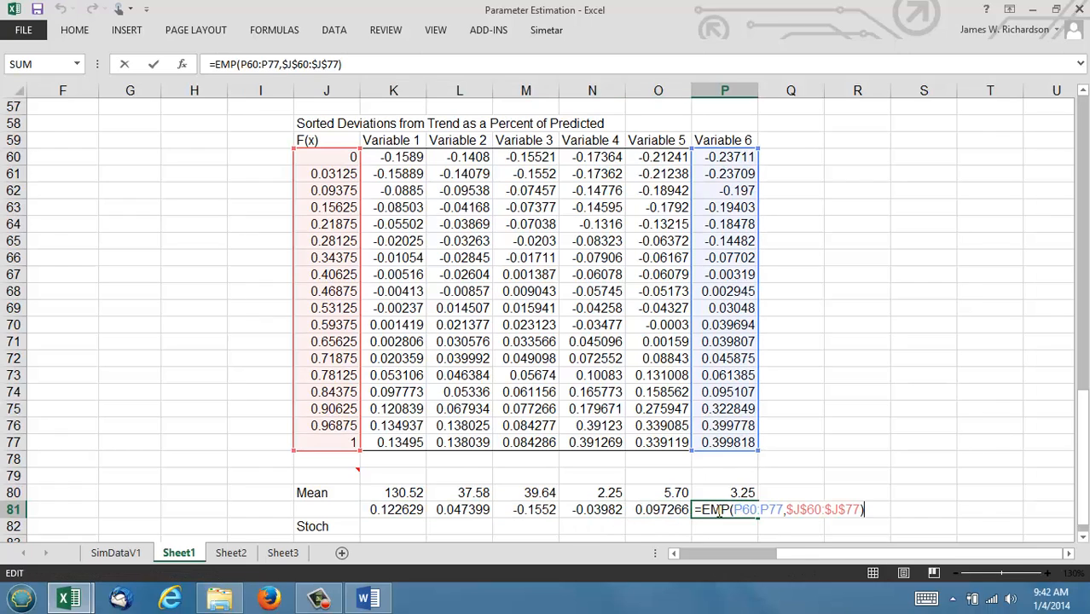
key(Escape)
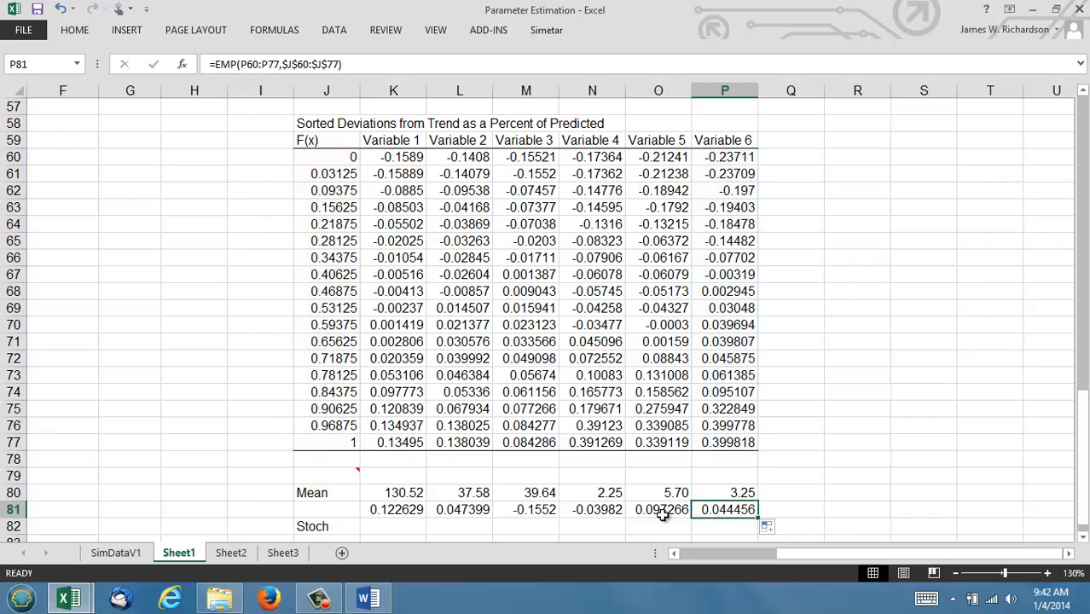
Step: Label the row of EMP formulas "Stoch Dev" in cell J81
click(330, 511)
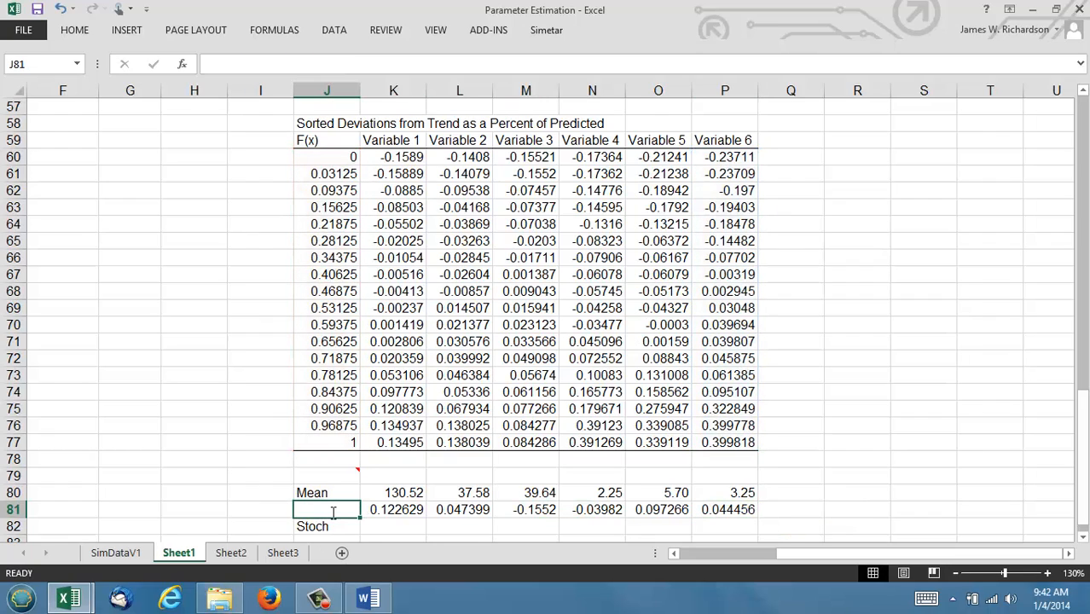
text(Stoch Dev)
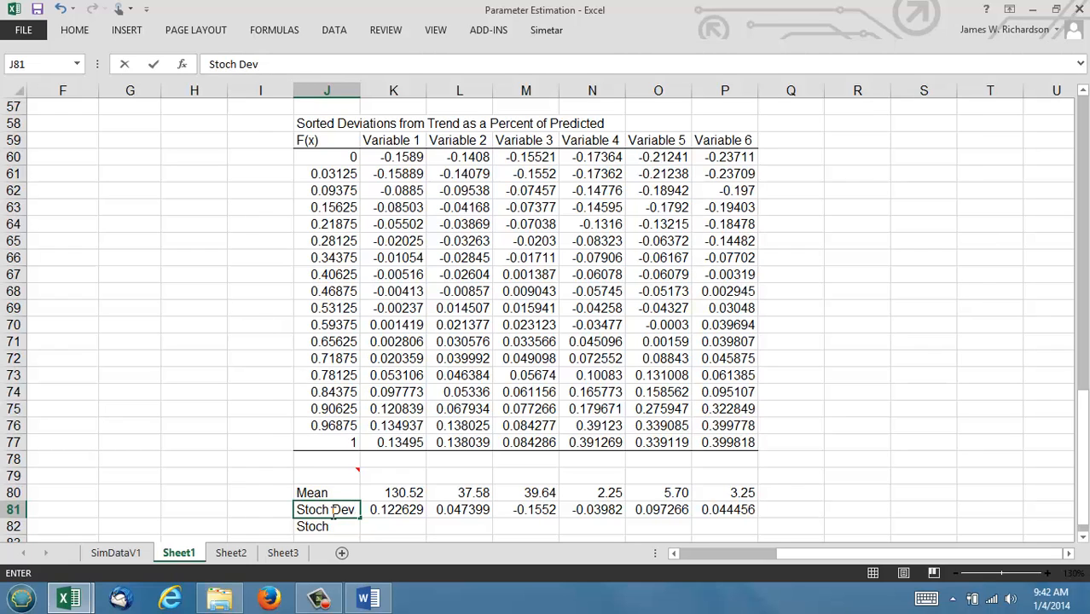
key(Return)
Step: Enter the stochastic value formula =K80*(1+K81) in K83 and copy it across to P83
scroll(331, 512, down, 1)
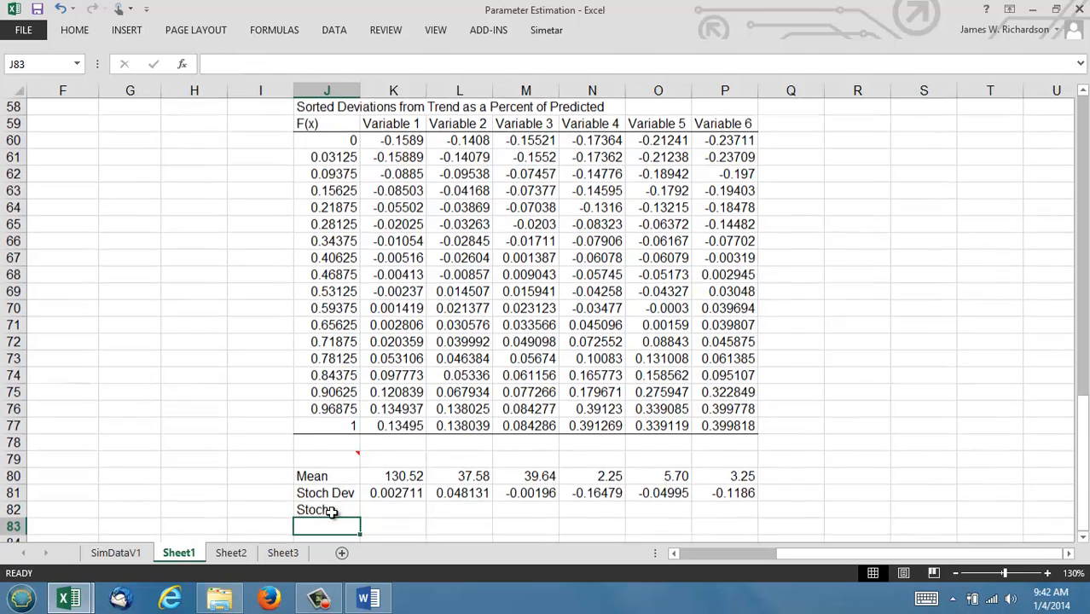
key(Tab)
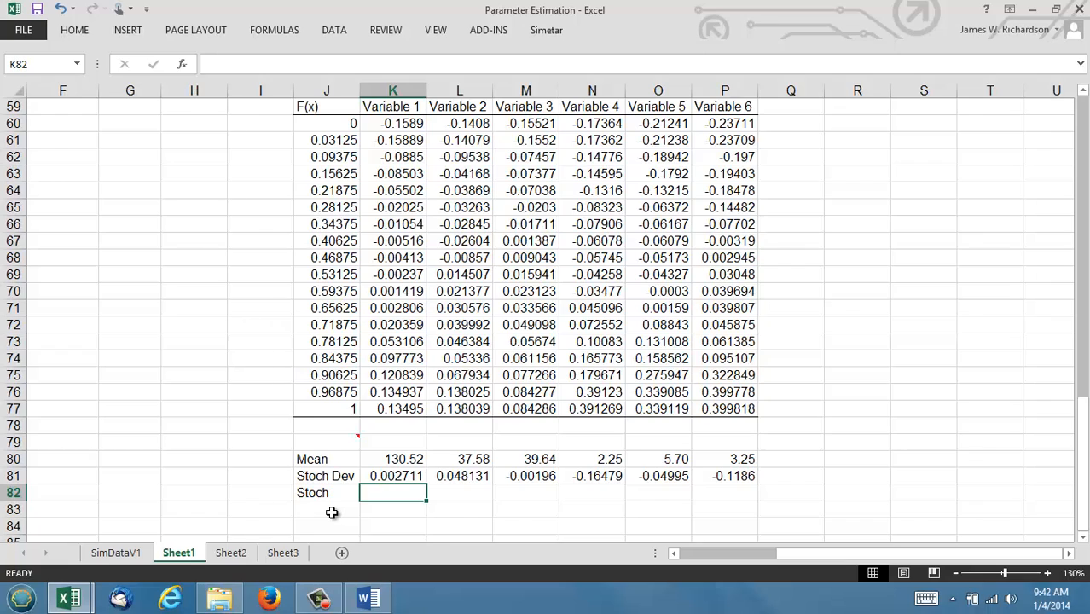
key(Down)
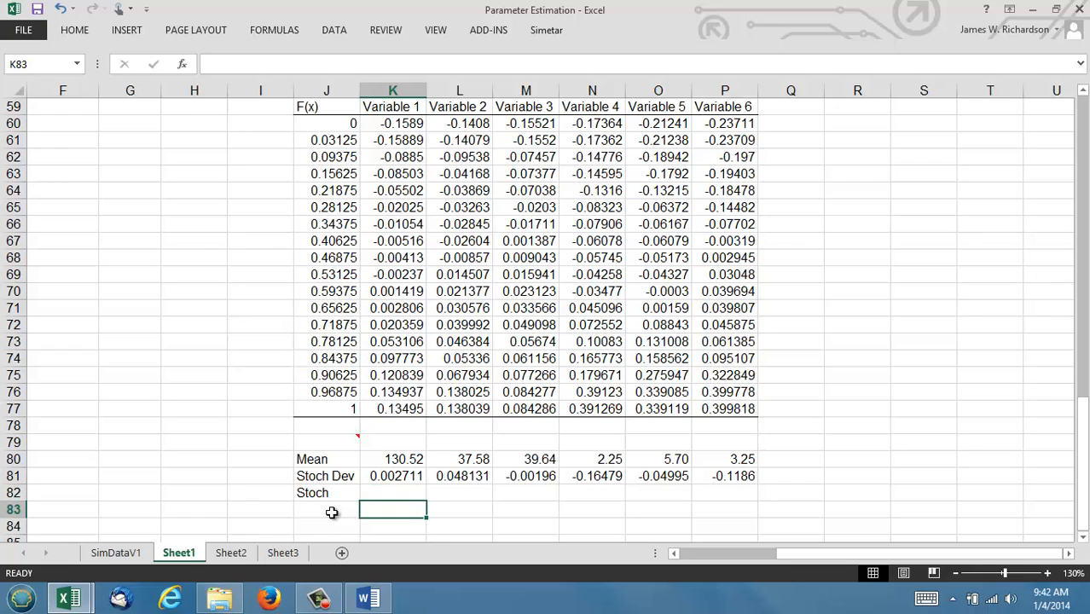
text(=)
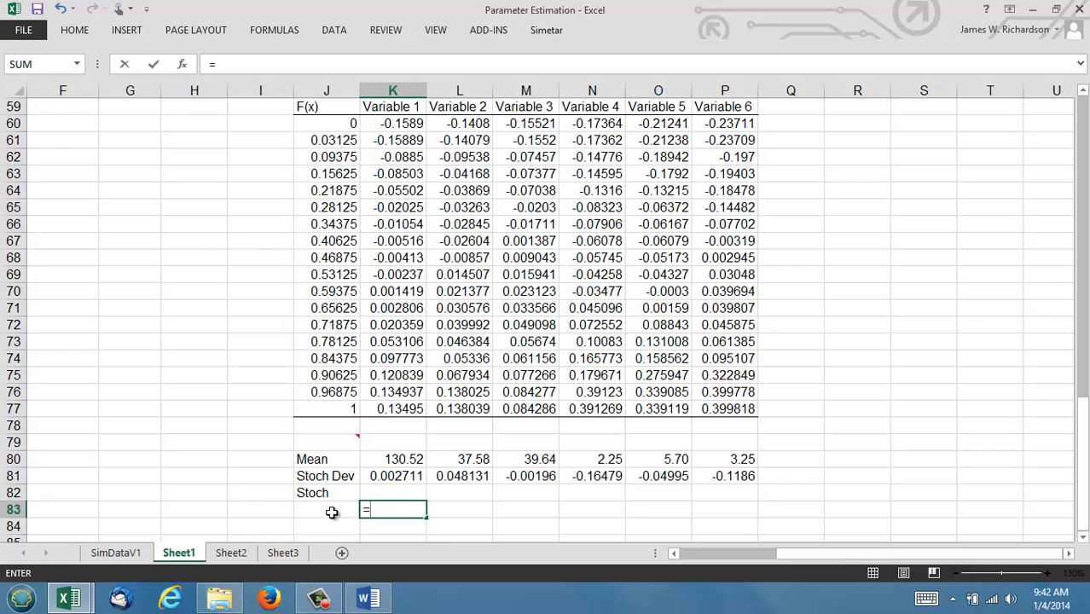
click(389, 461)
text(*)
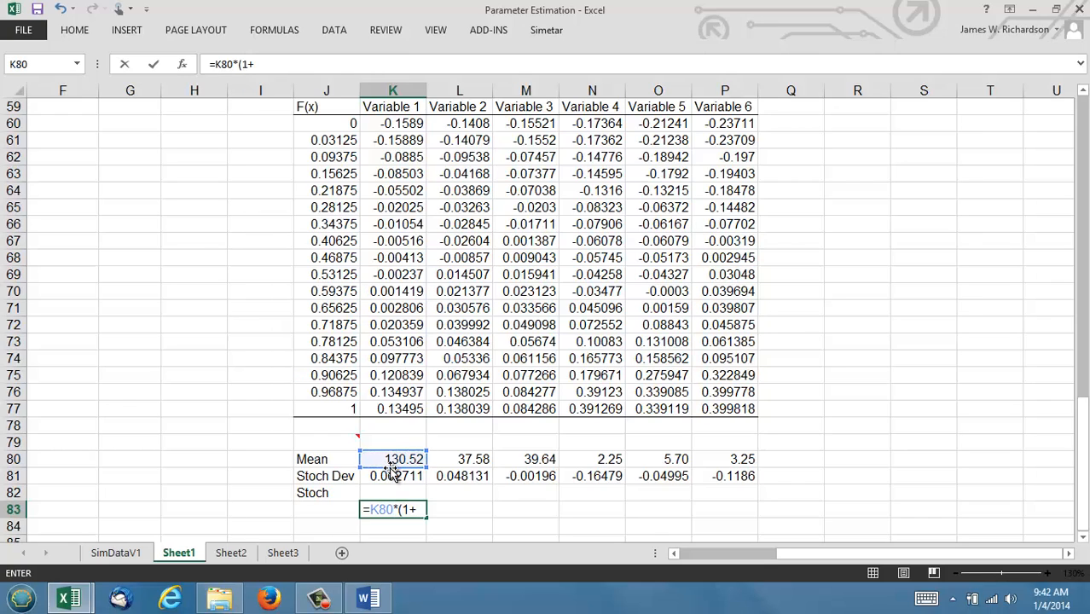
click(392, 474)
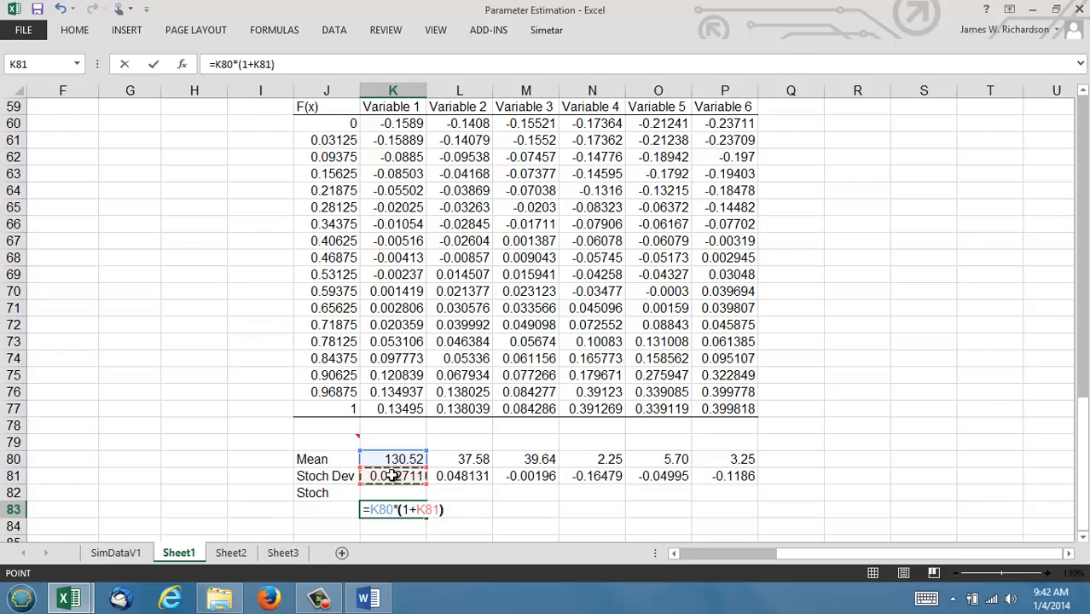
text())
key(Return)
click(416, 508)
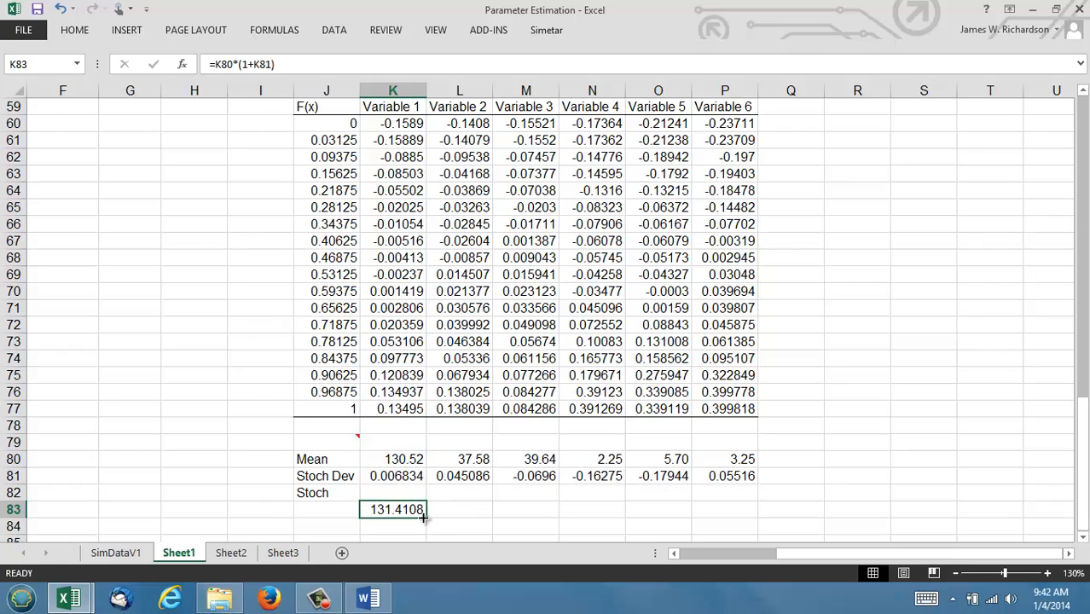
drag(423, 517, 755, 512)
Step: Link K82 to the Variable 1 heading in K59 and copy the link across to P82
click(399, 495)
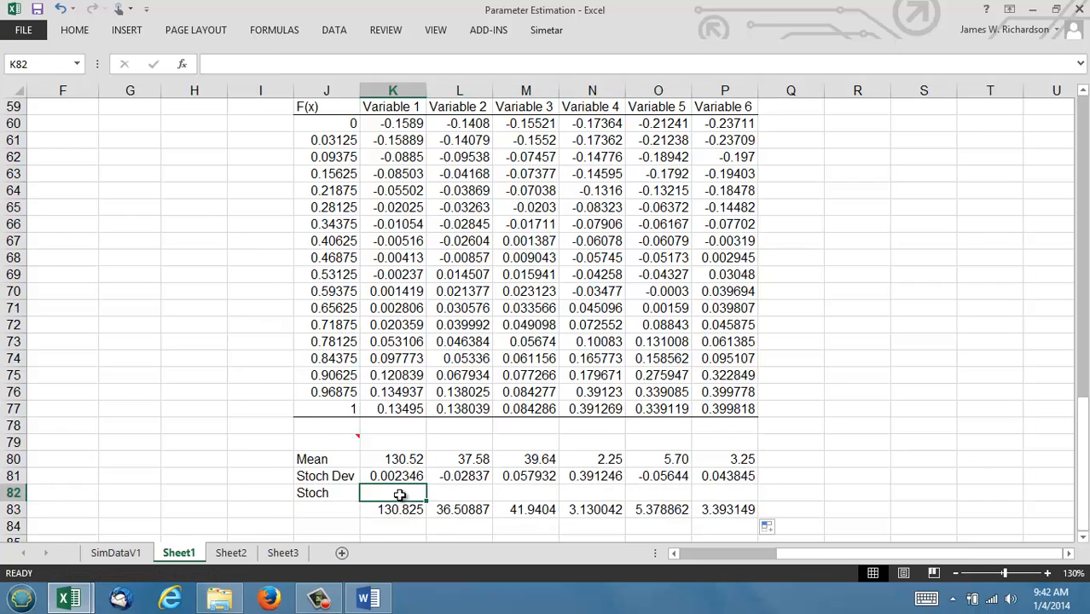
key(Up)
key(Up)
key(Up)
key(Up)
key(Up)
key(Up)
key(Up)
key(Up)
key(Up)
key(Up)
key(Up)
key(Up)
key(Up)
key(Up)
key(Up)
key(Up)
key(Up)
key(Up)
key(Up)
key(Up)
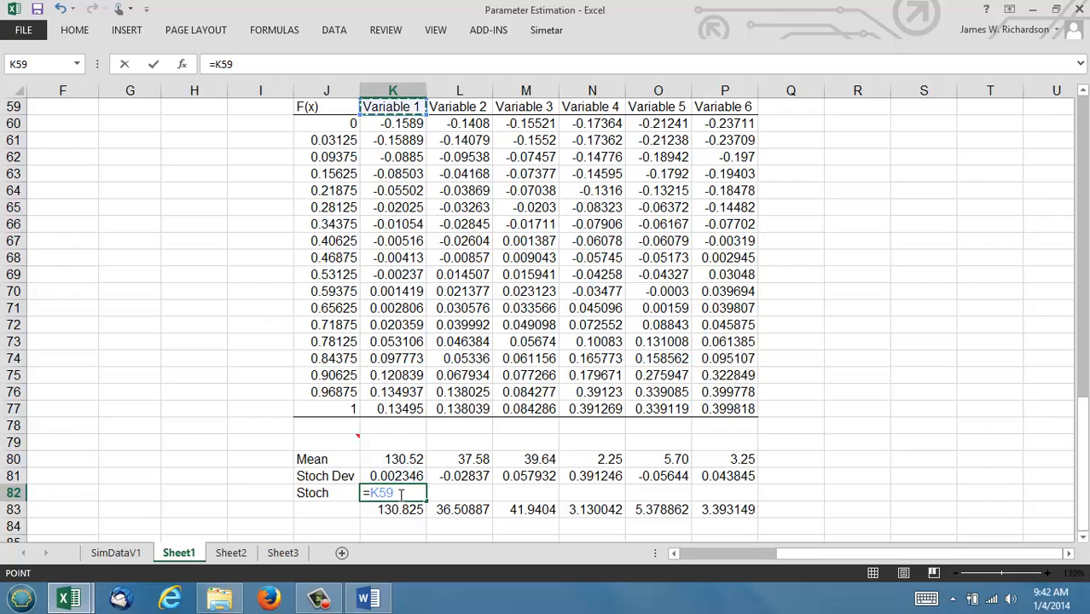
key(ctrl+Return)
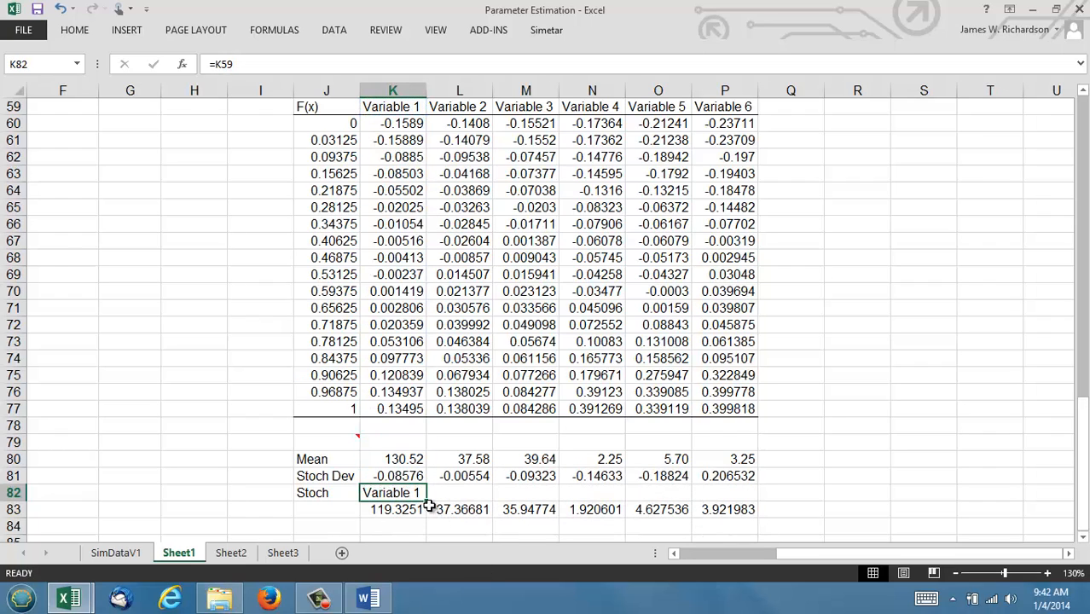
drag(426, 502, 757, 493)
Step: Open Simetar's Simulation Engine for the stochastic values in K83:P83 and clear all previously listed output variables
drag(378, 510, 735, 514)
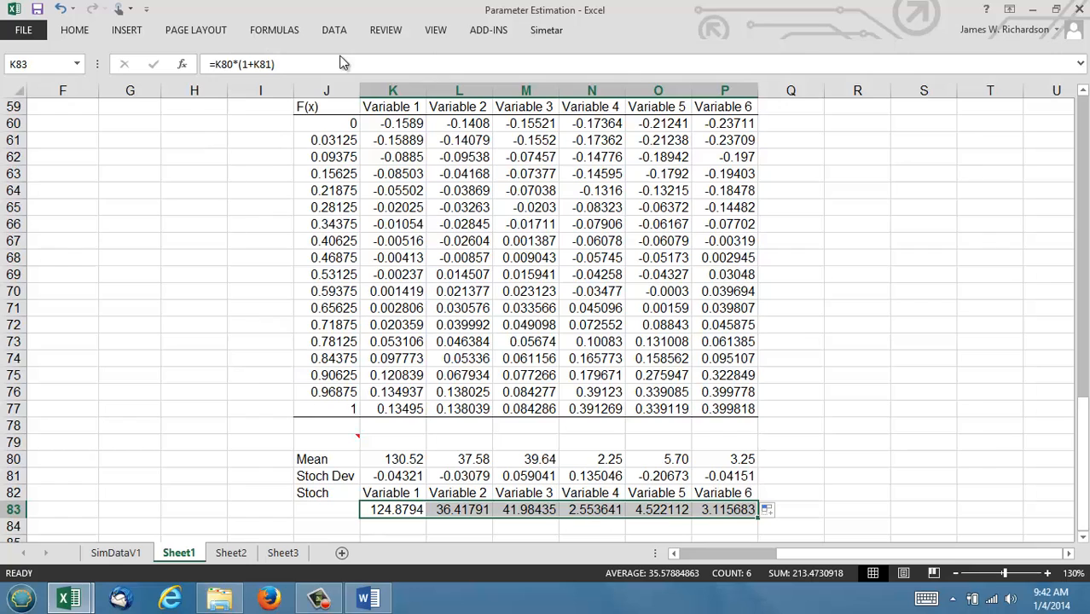
click(546, 30)
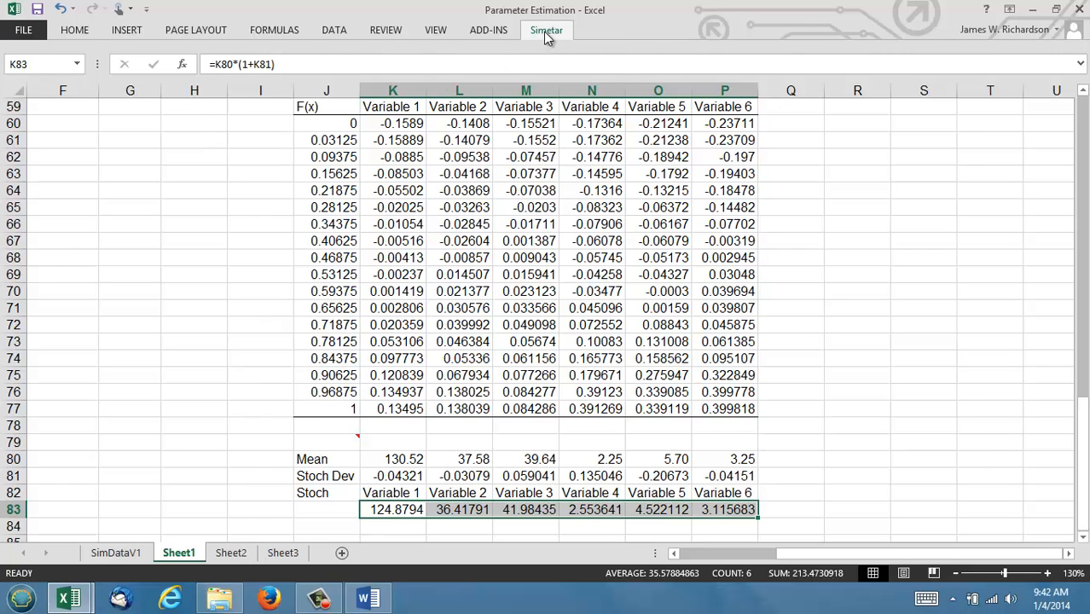
click(25, 64)
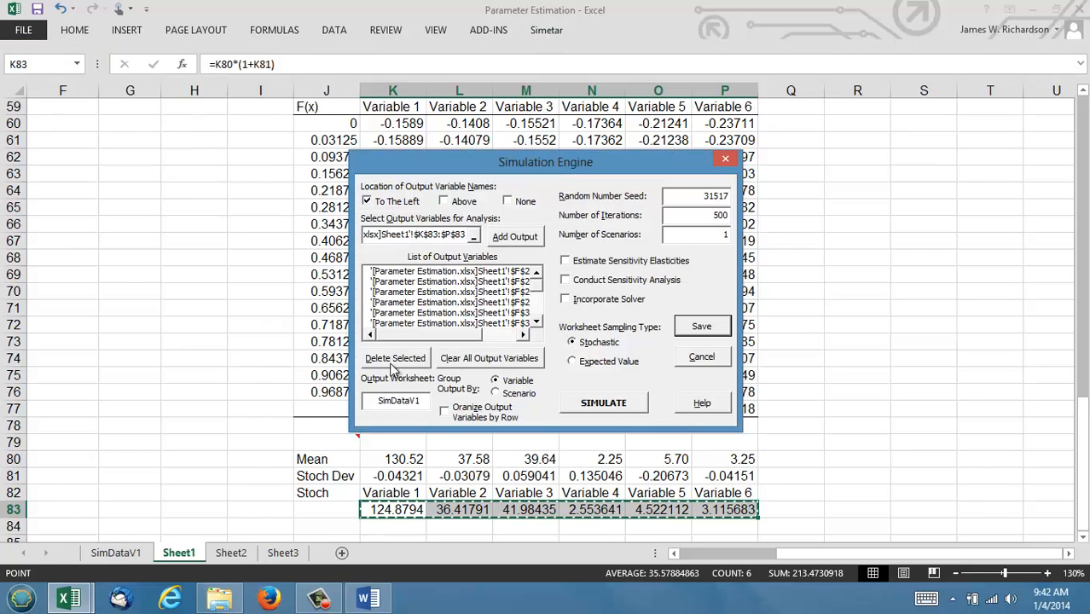
click(481, 359)
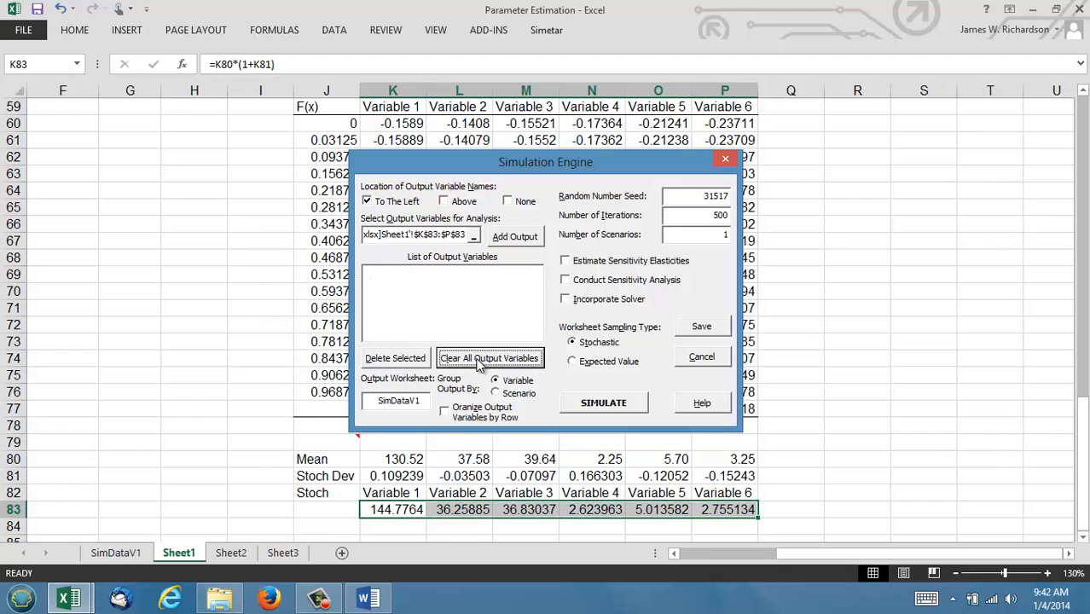
Step: Name the simulation's output worksheet SimDataEMP
click(419, 401)
key(BackSpace)
key(BackSpace)
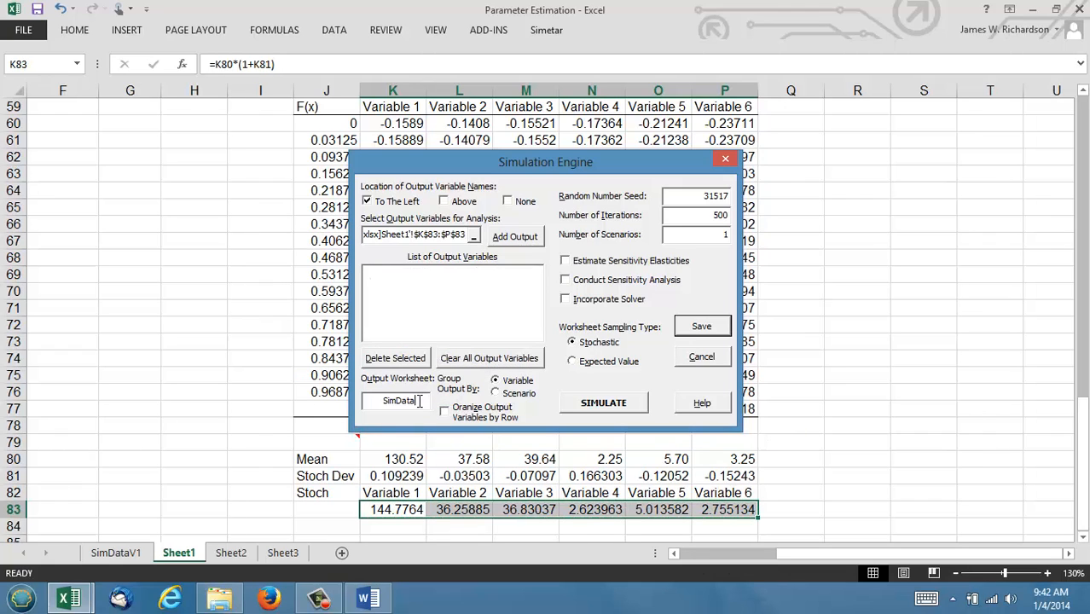
text(EMP)
Step: Add K83:P83 as output variables with their names located above the cells, and run the simulation
click(367, 203)
click(443, 202)
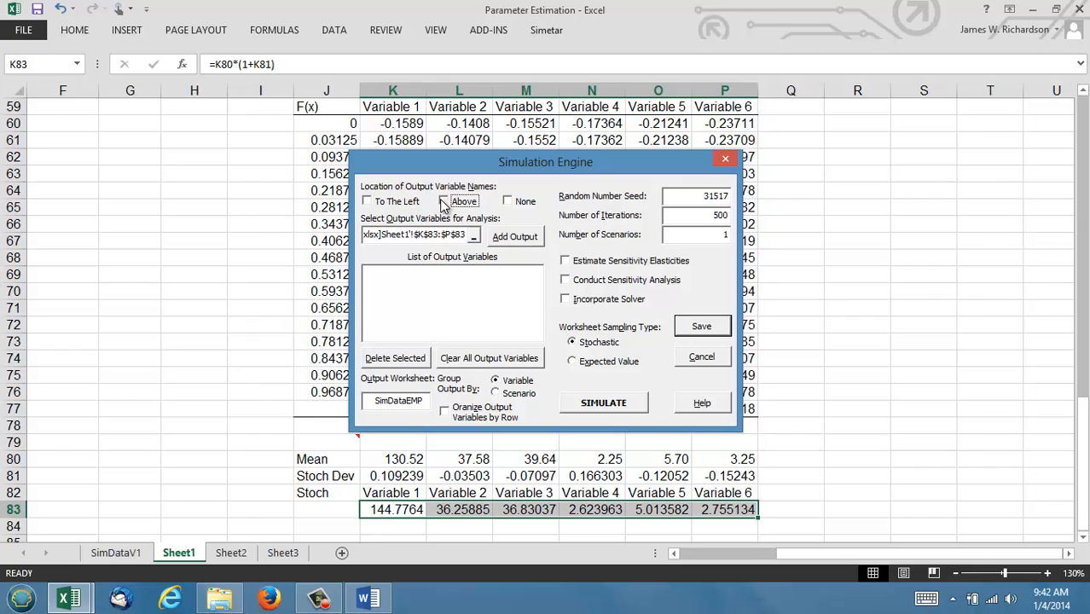
click(502, 240)
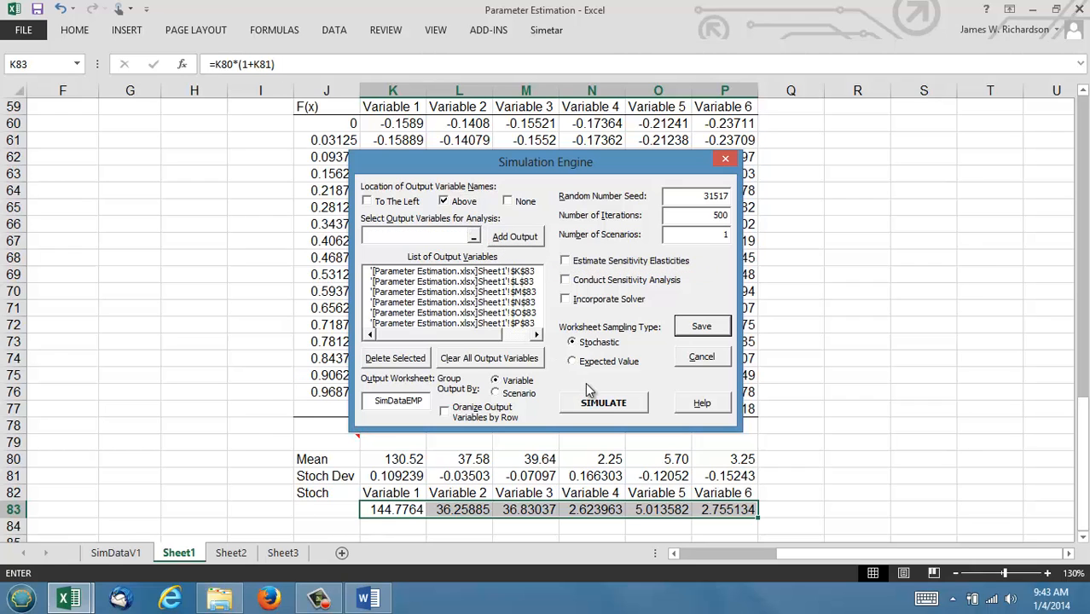
click(596, 408)
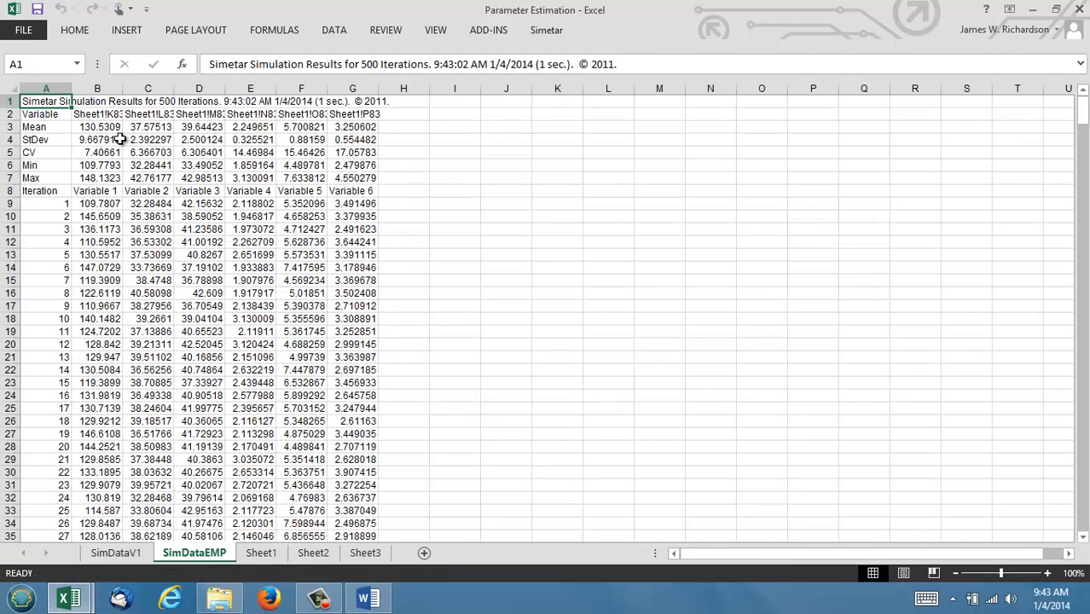
Step: Widen columns B through G of the SimDataEMP sheet to fit their contents
drag(98, 87, 422, 97)
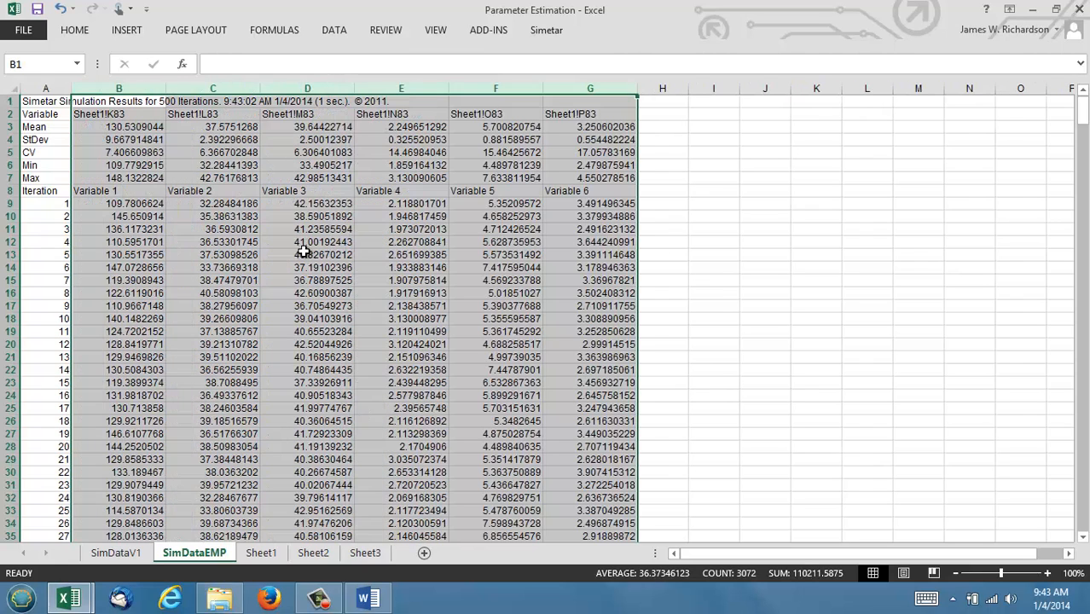
click(200, 228)
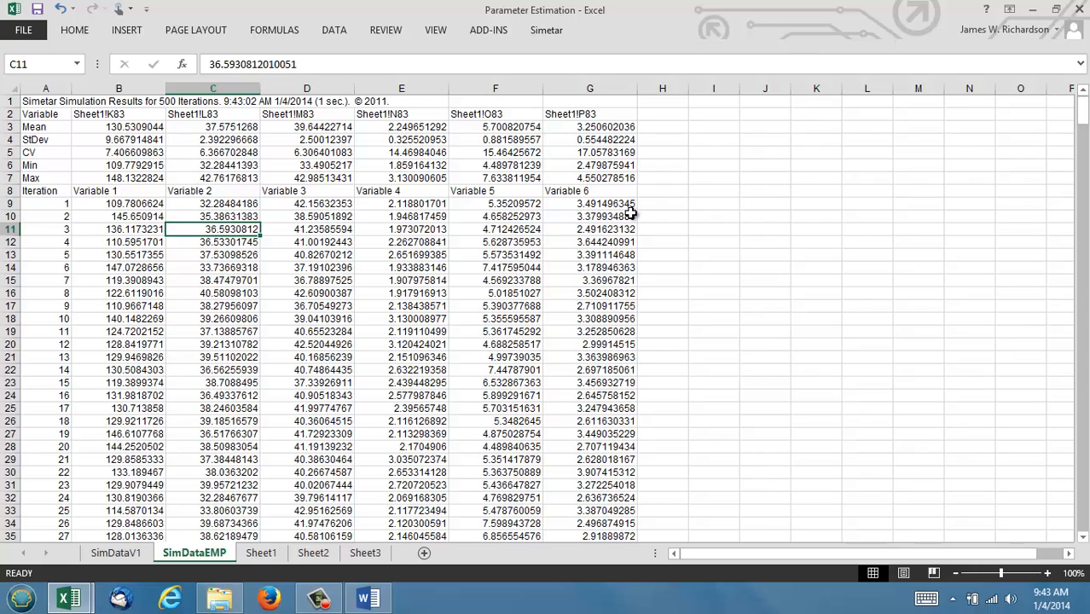
click(802, 244)
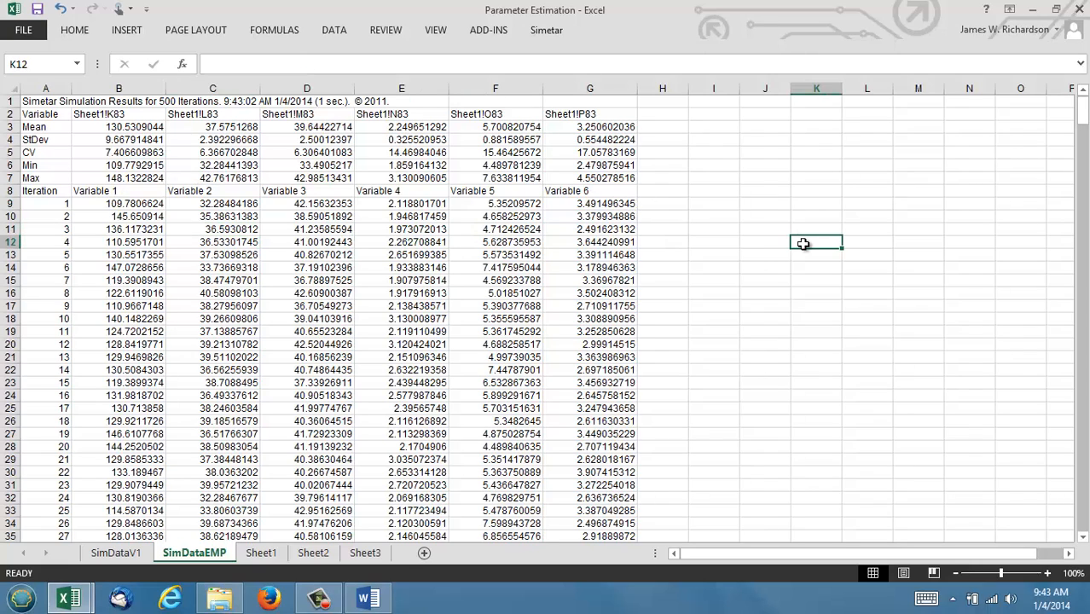